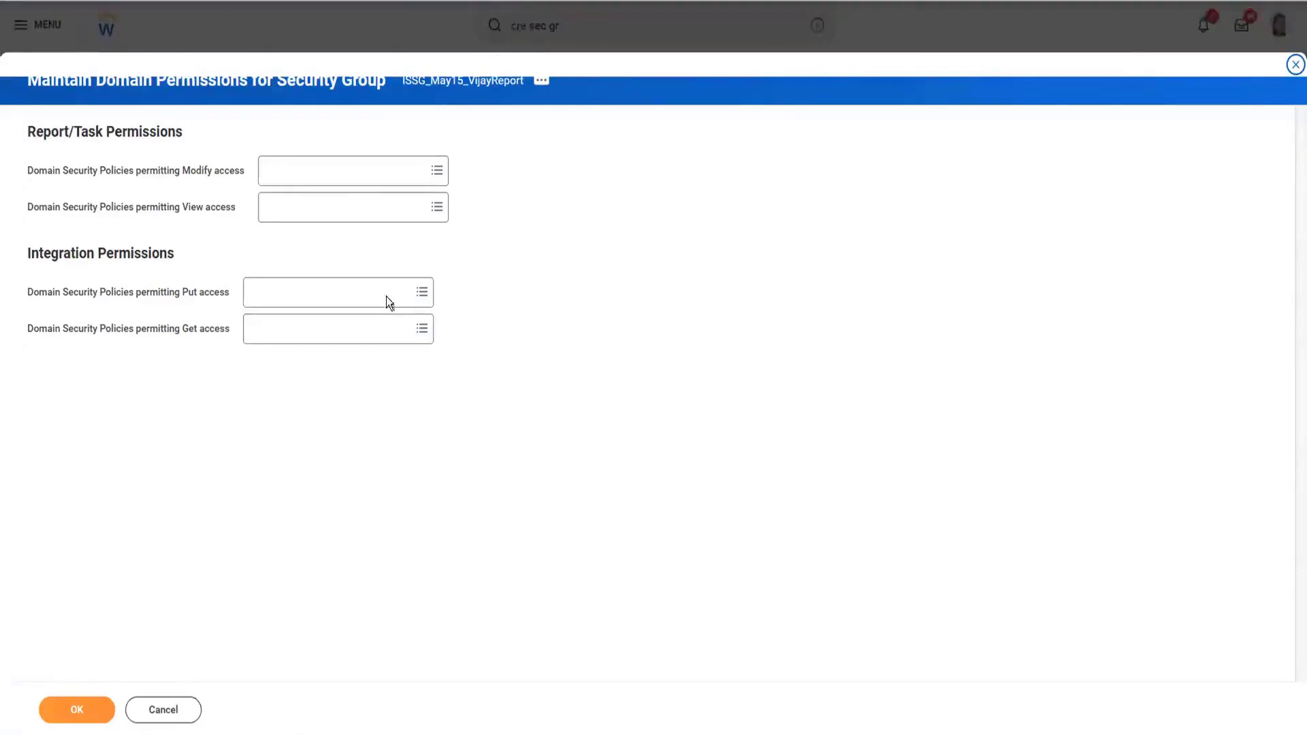
click(356, 290)
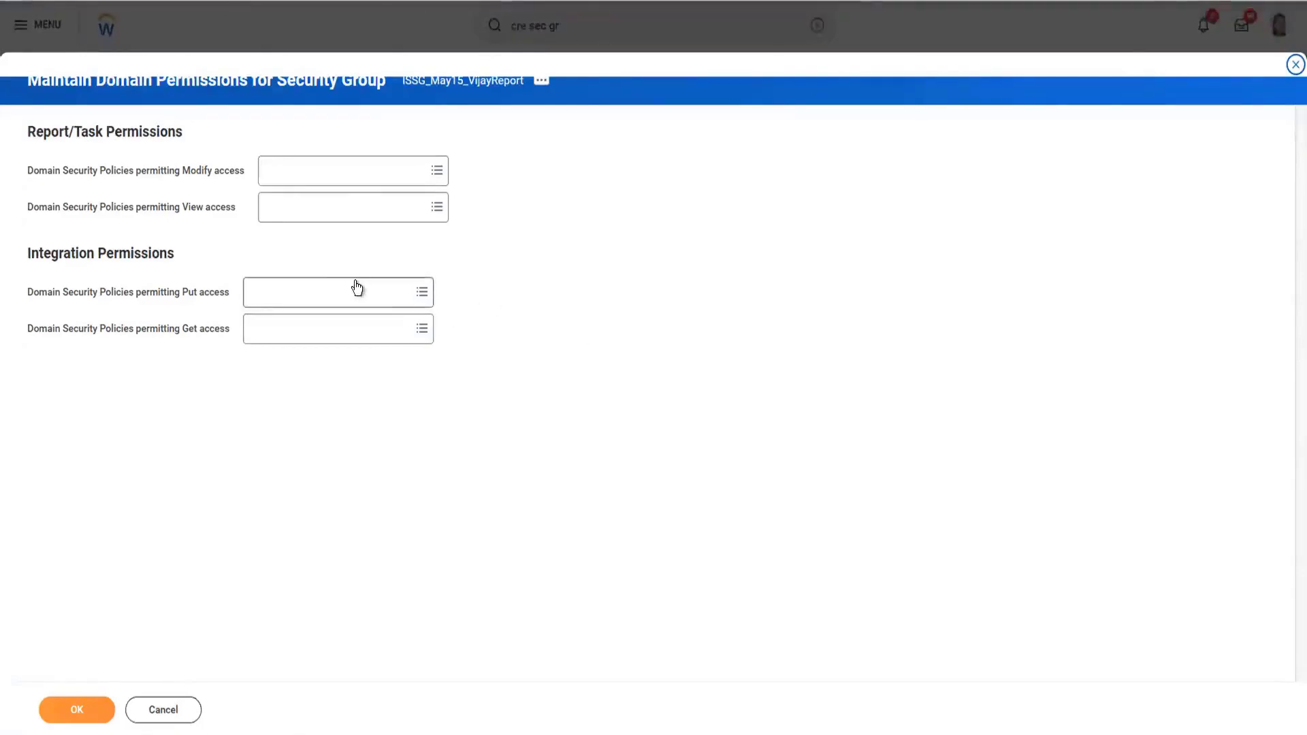
click(311, 166)
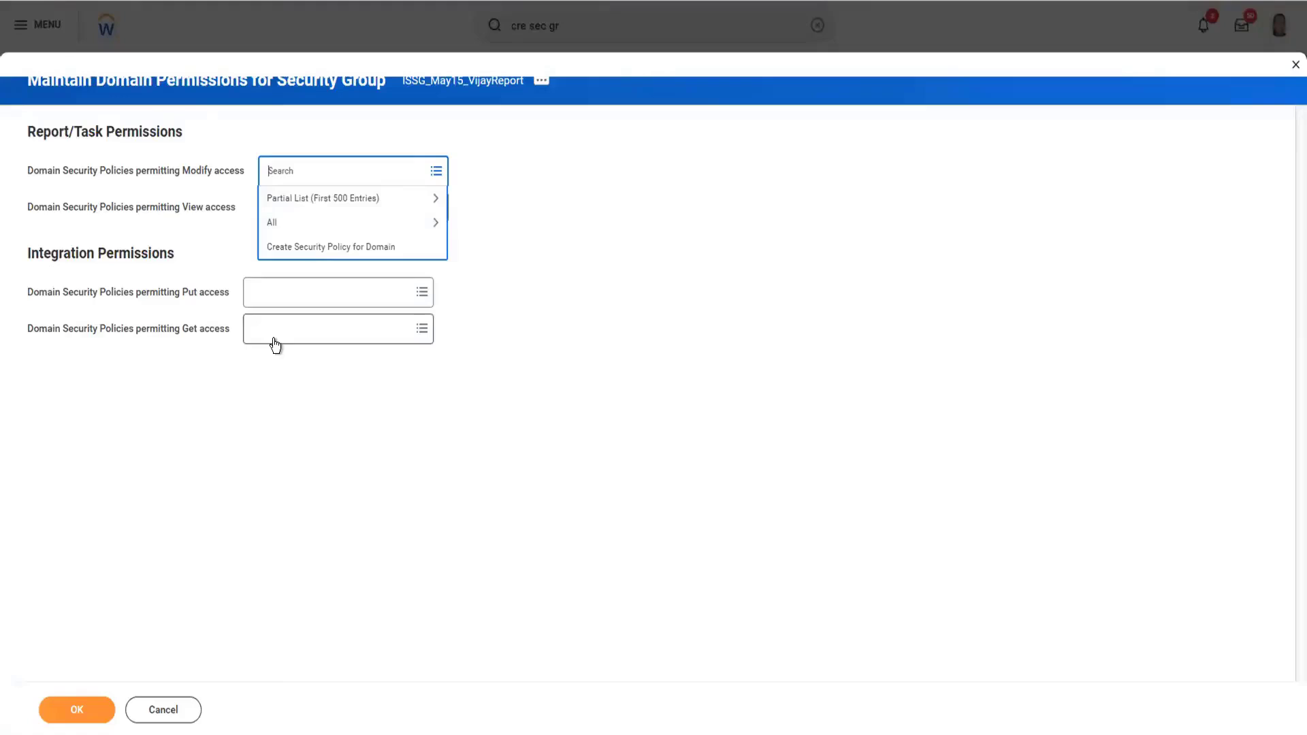
click(570, 303)
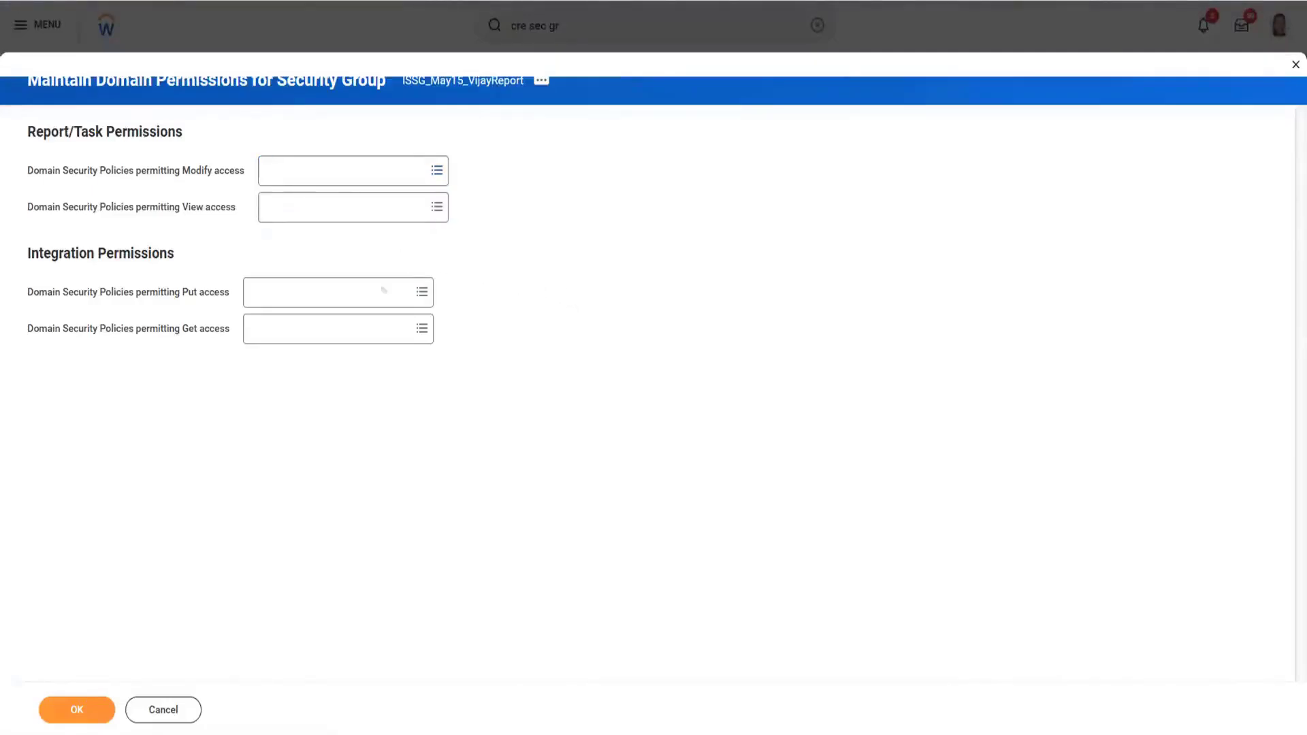
click(321, 207)
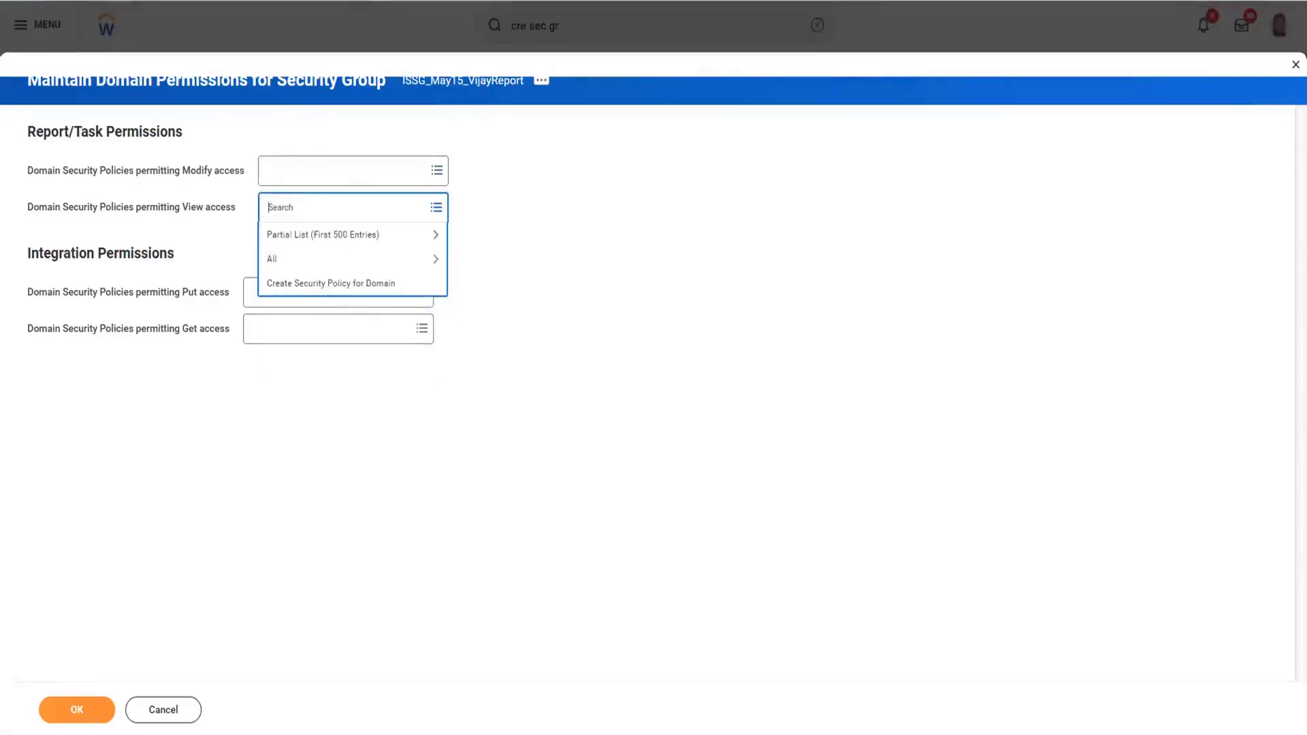
- Copy "Worker Data: General Staffing Information" from the untitled Notepad file and add that domain policy to Get access in Workday
mouse_move(344, 715)
click(366, 688)
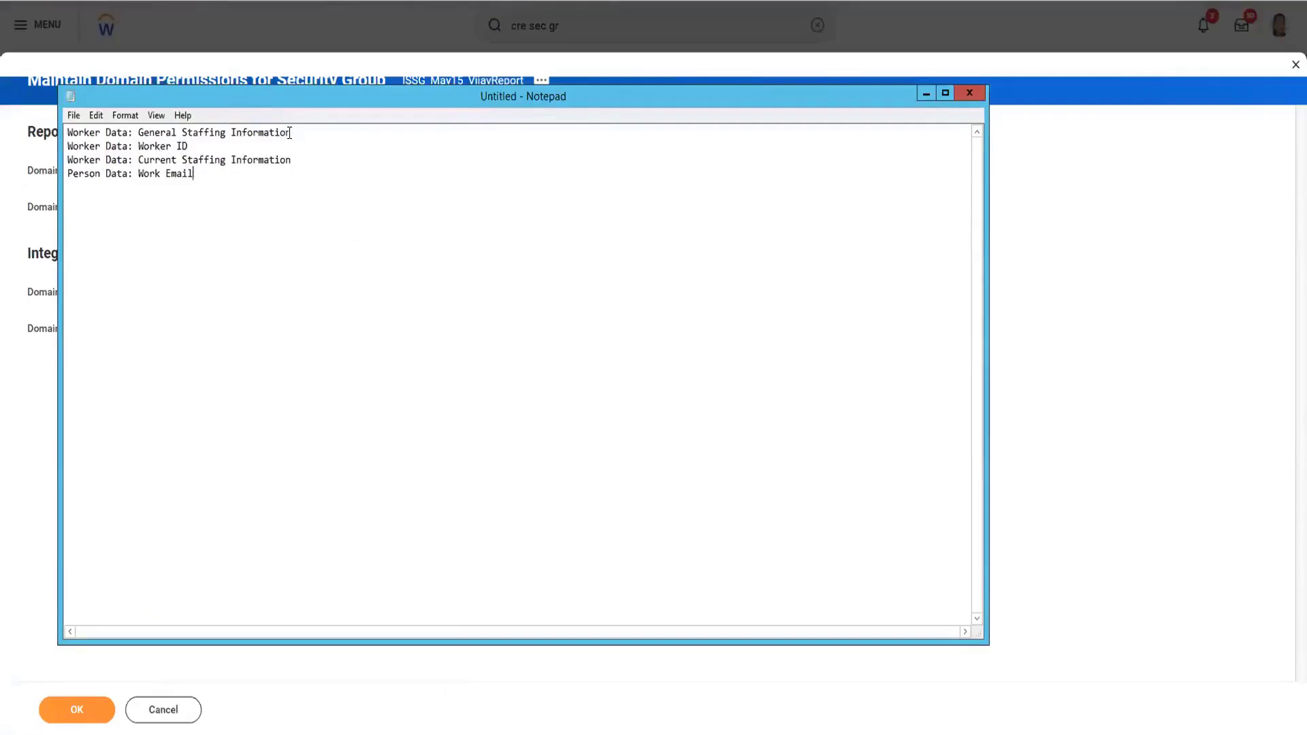
drag(293, 133, 66, 132)
key(ctrl+c)
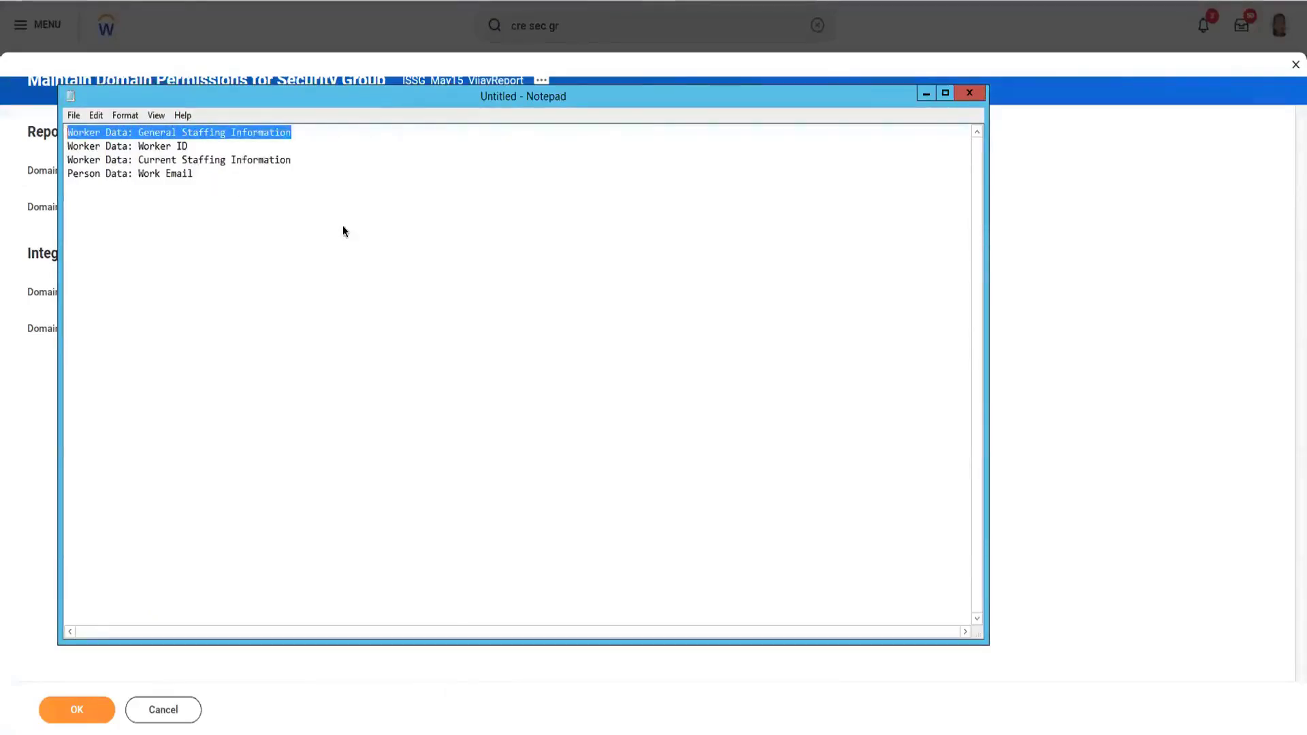
click(1007, 211)
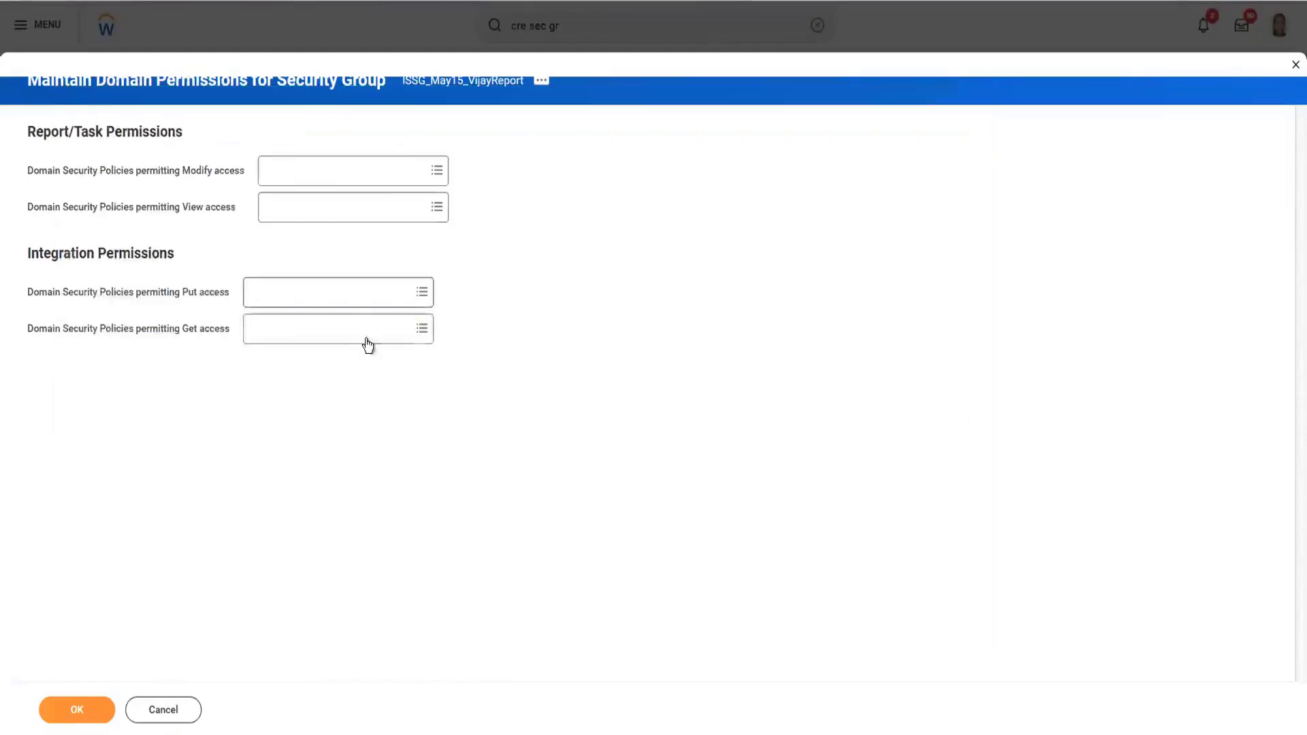
click(303, 332)
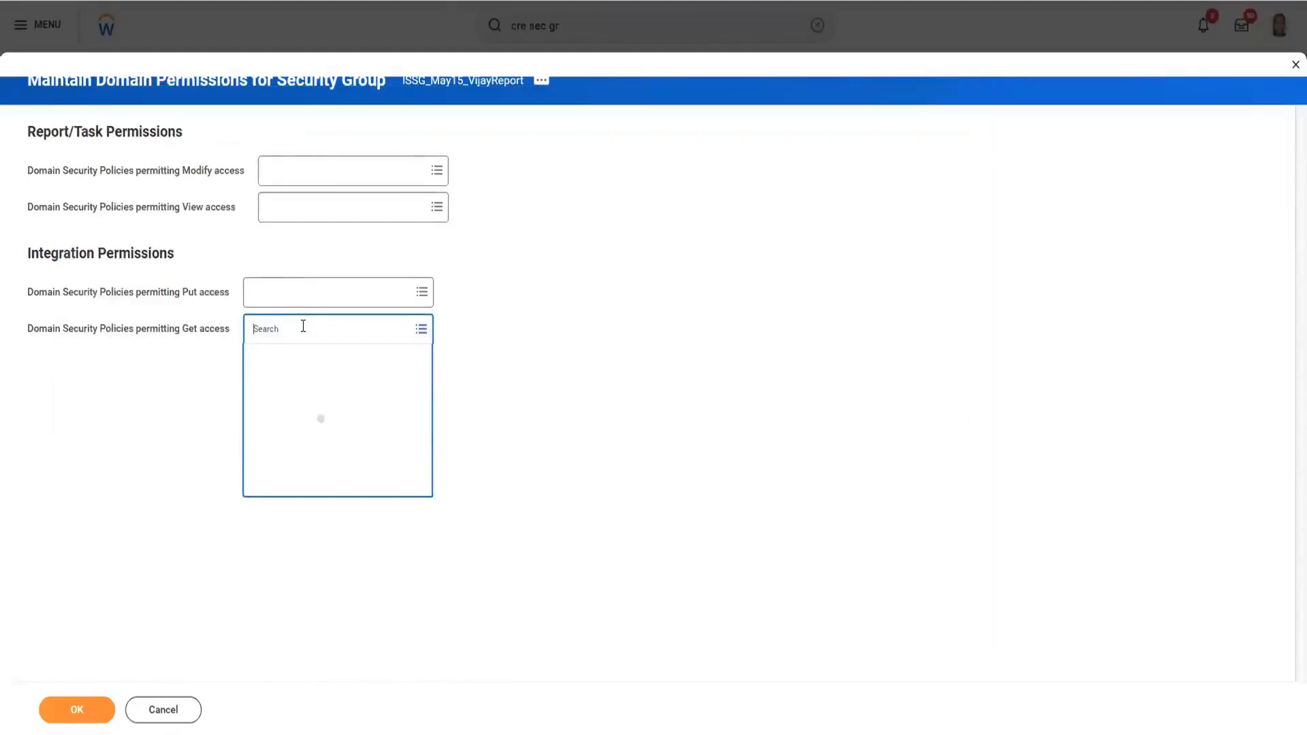
key(ctrl+v)
key(Return)
- Add the copied Worker Data: General Staffing Information policy to the domain policies permitting View access
click(309, 203)
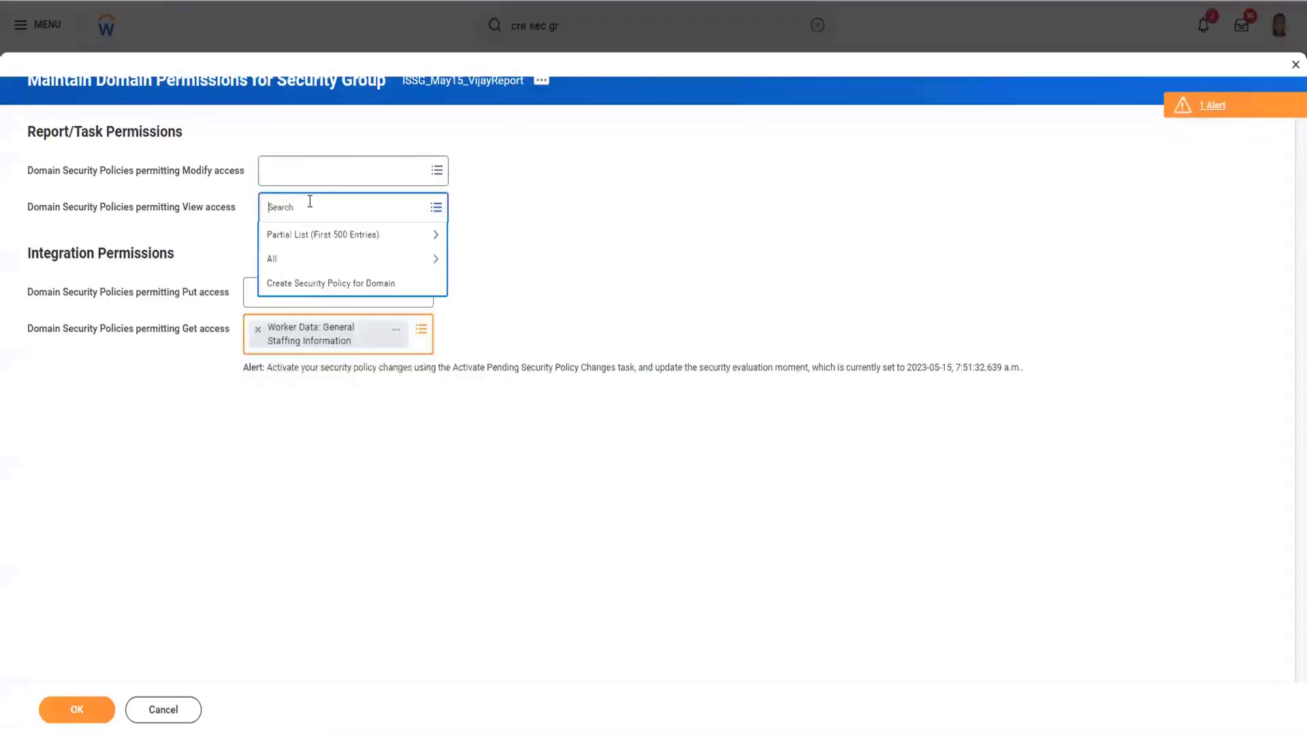
key(ctrl+v)
key(Return)
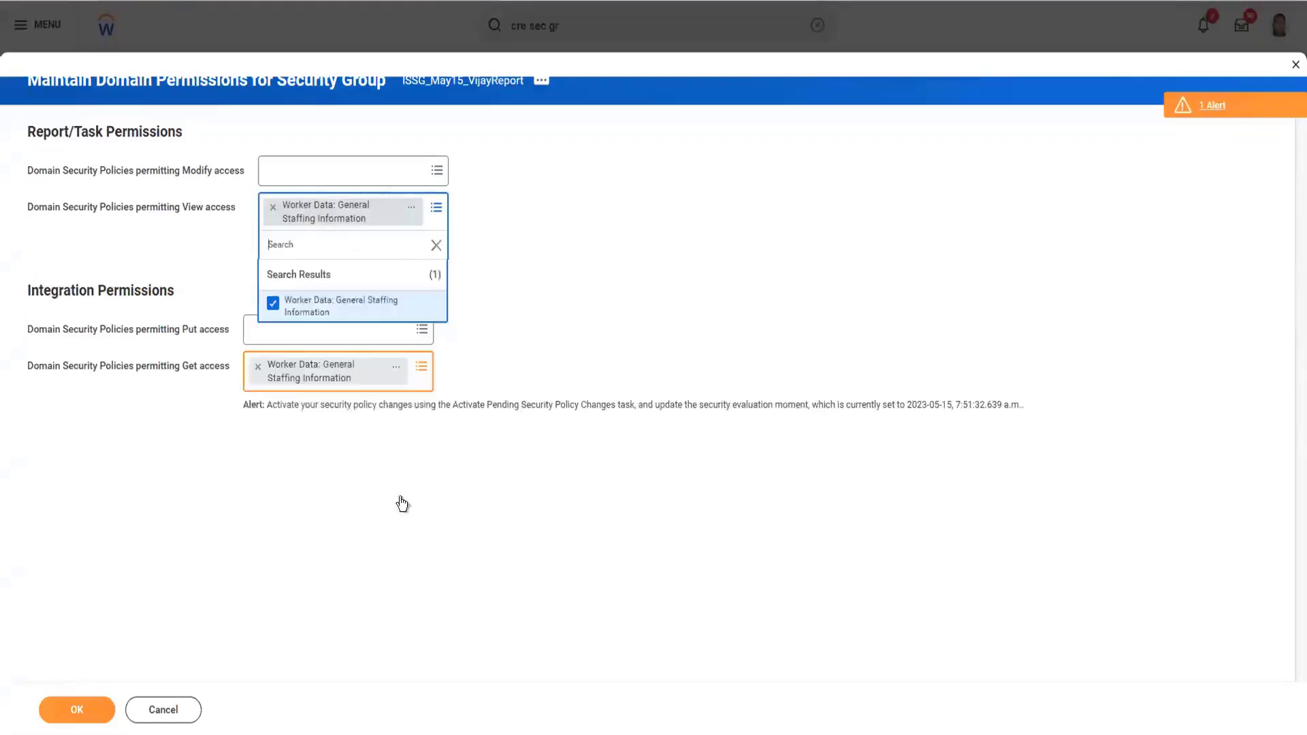
- Copy "Worker Data: Worker ID" from the Notepad list and add that domain policy to Get access in Workday
mouse_move(370, 717)
click(377, 694)
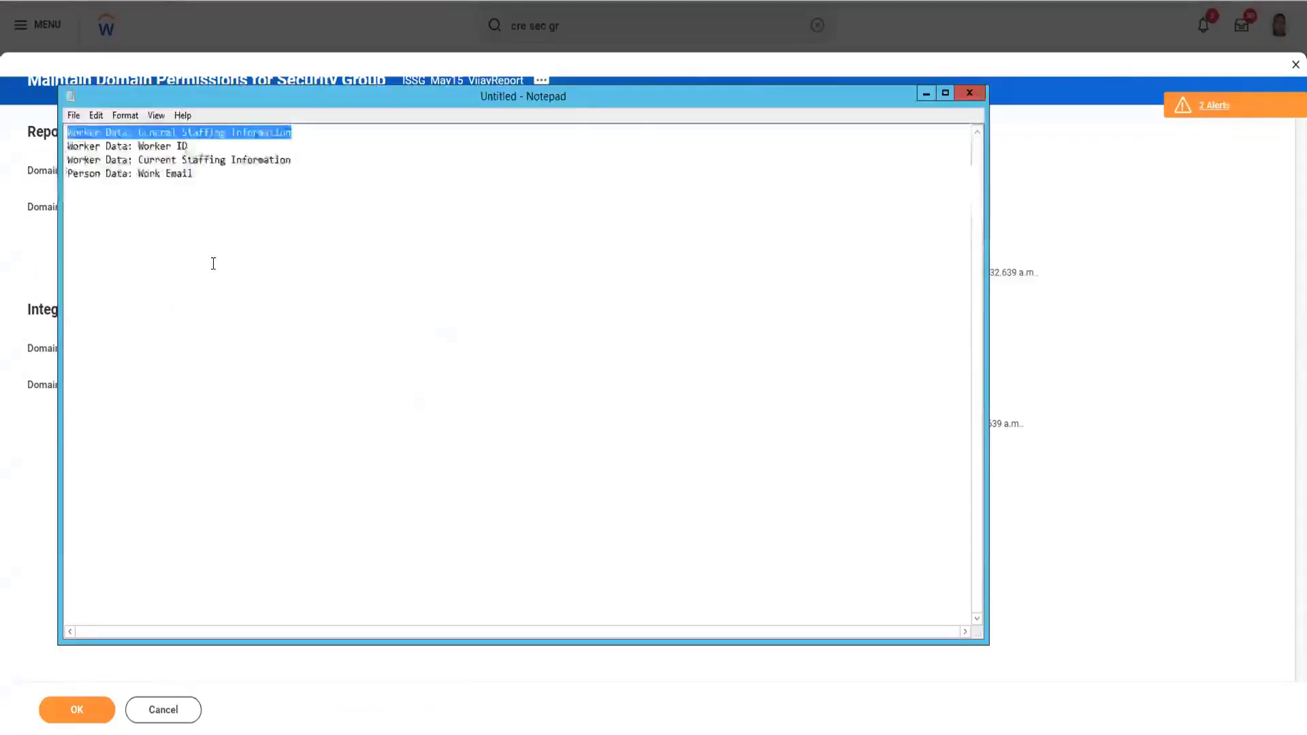
drag(189, 145, 66, 145)
key(ctrl+c)
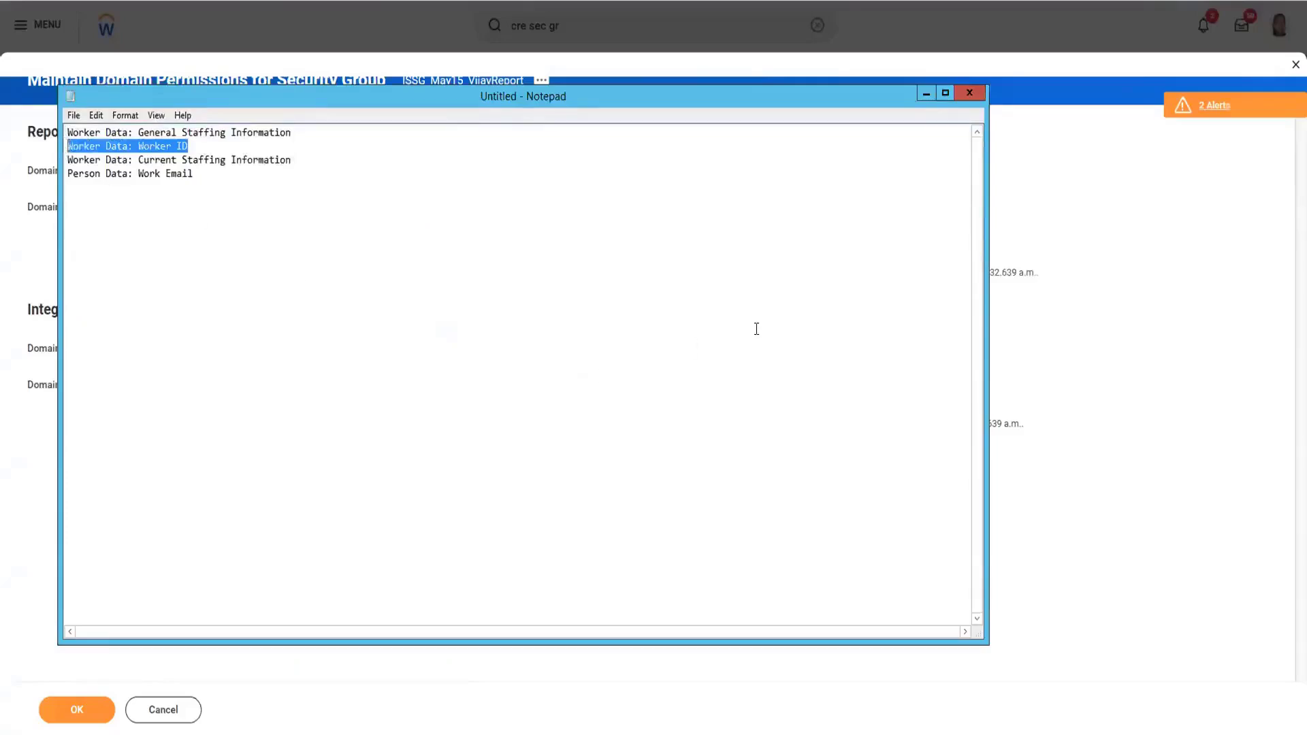
drag(603, 107, 1050, 124)
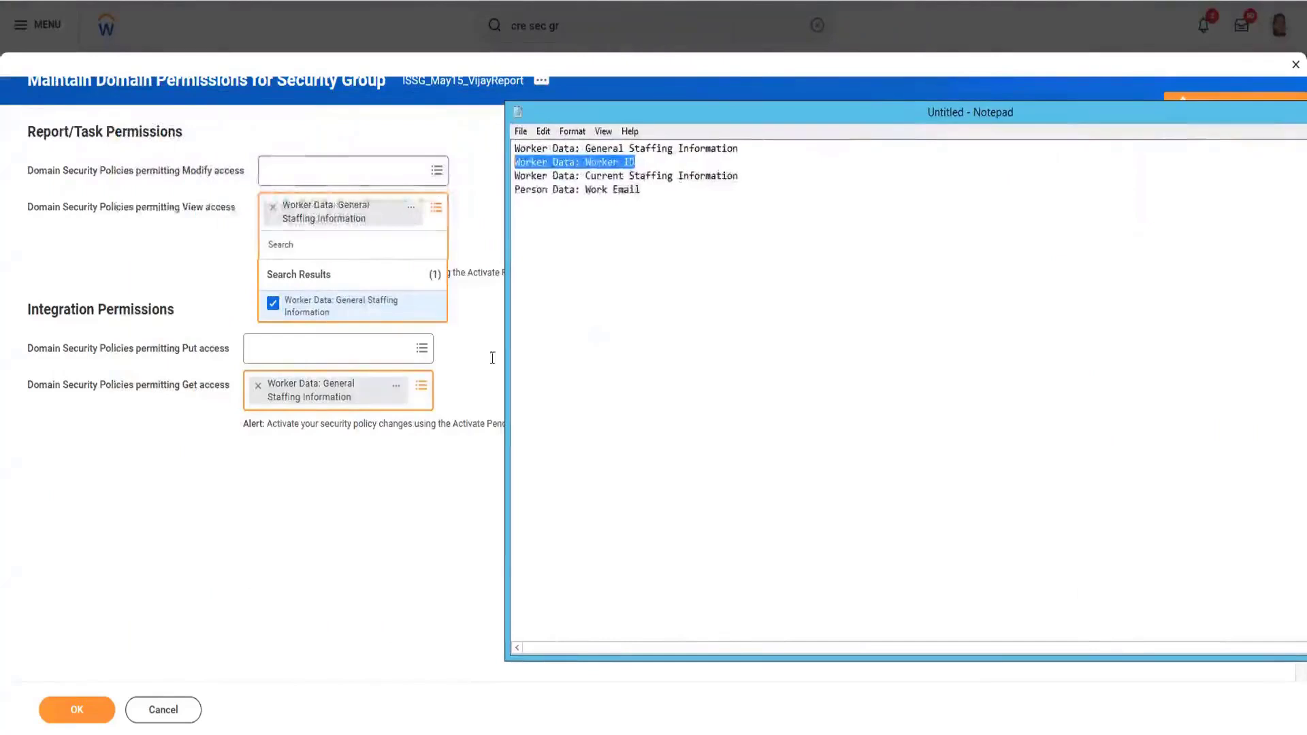
click(420, 387)
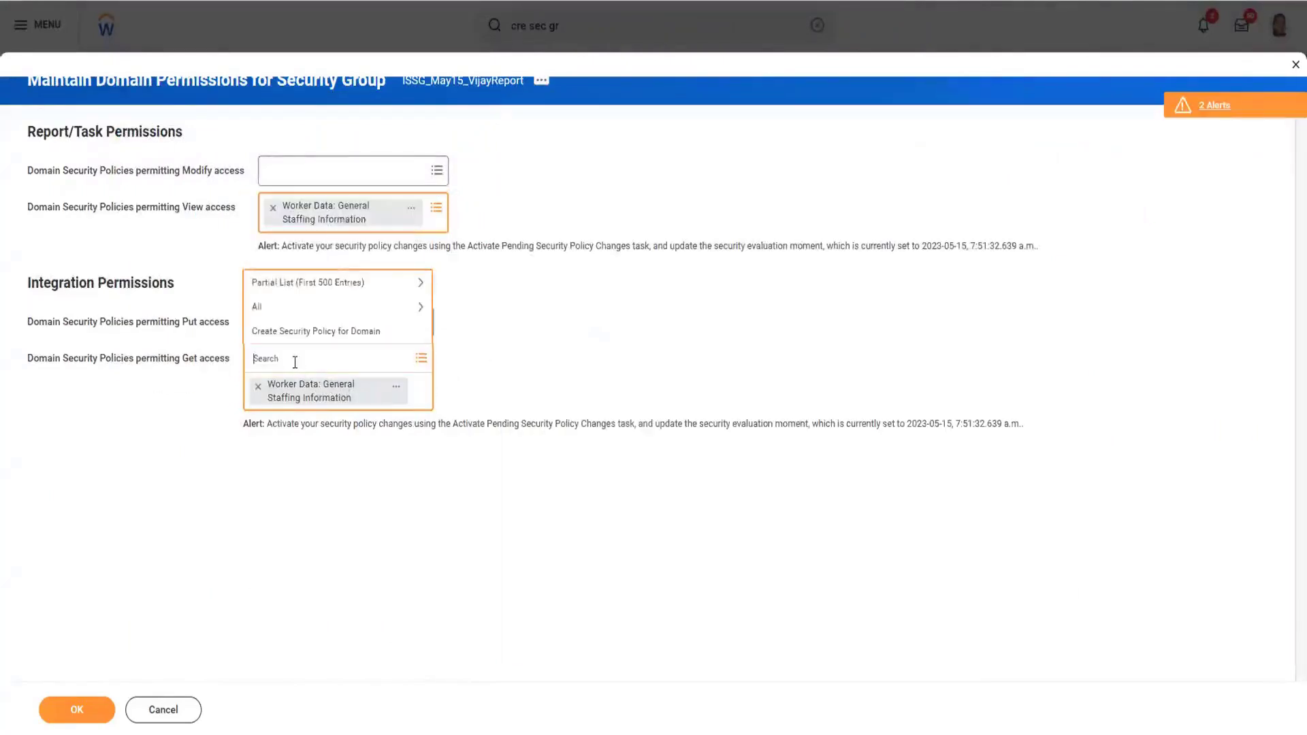
key(ctrl+v)
key(Return)
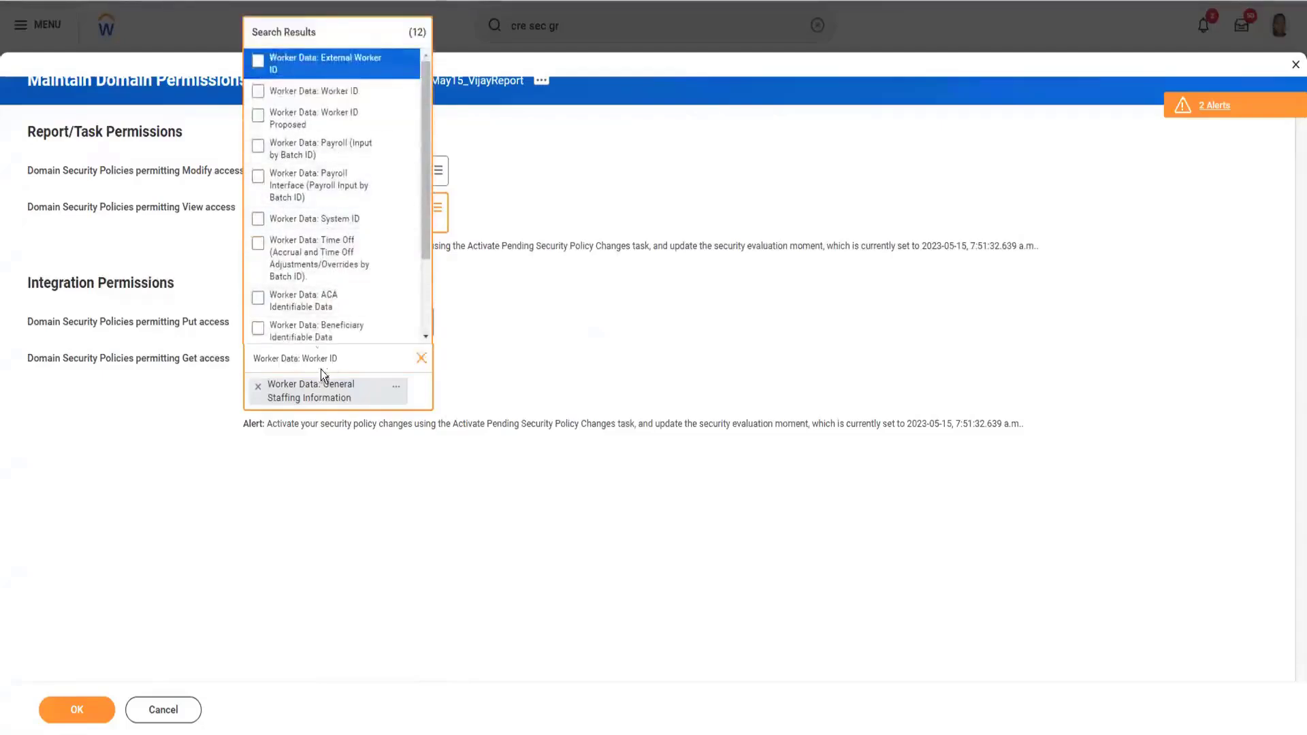
click(261, 93)
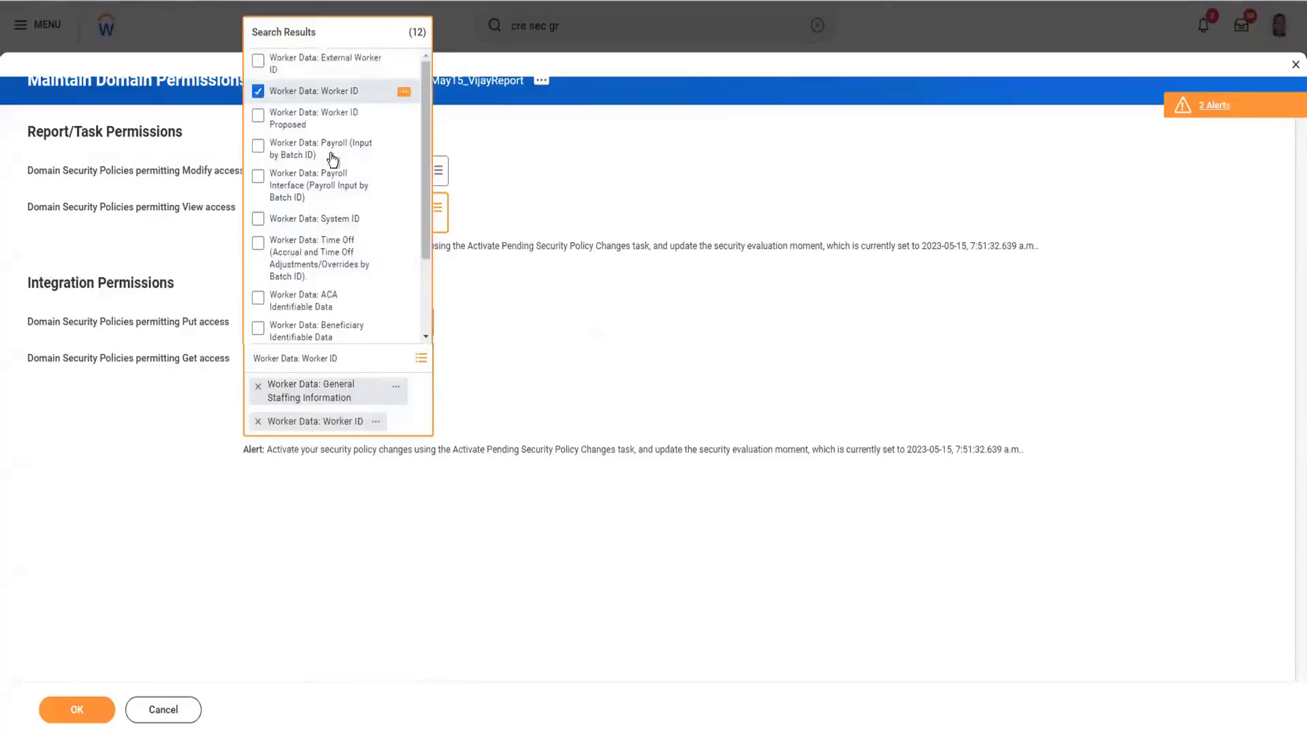
click(549, 340)
- Search for the copied Worker Data: Worker ID policy and add it to the domain policies permitting View access
click(434, 211)
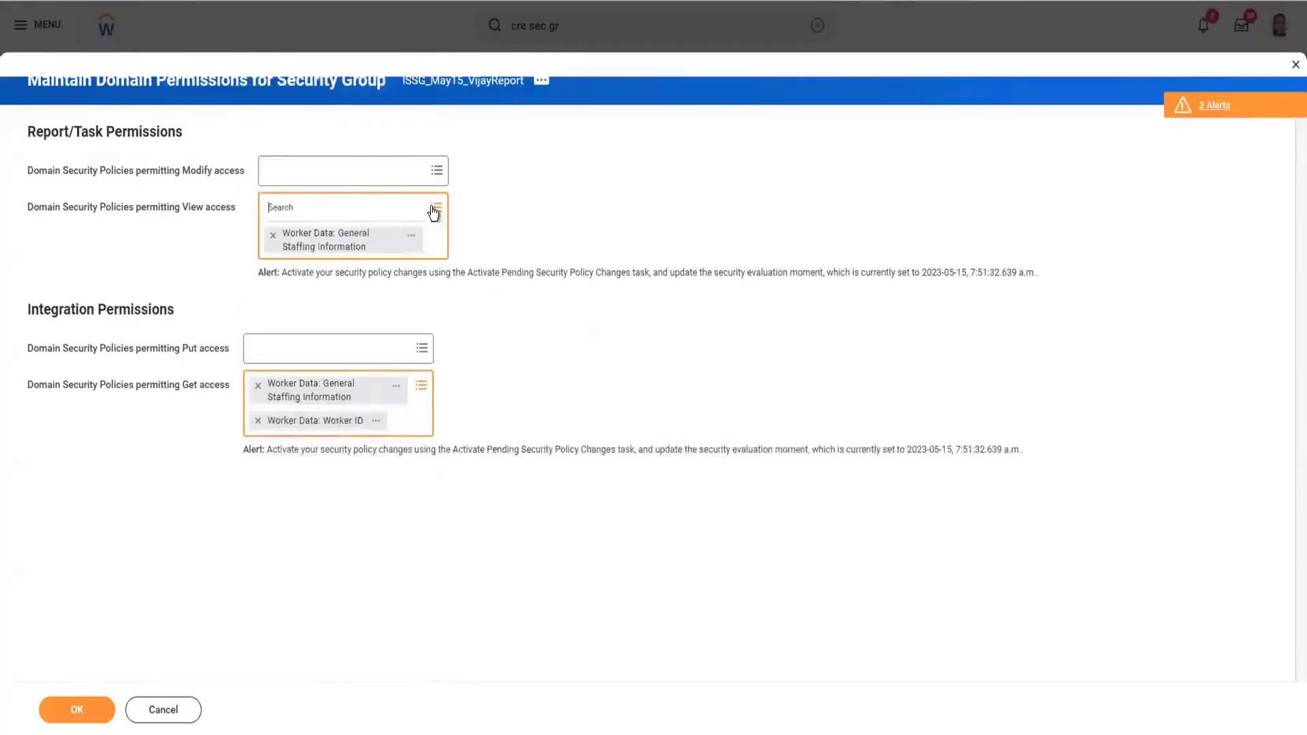
key(ctrl+v)
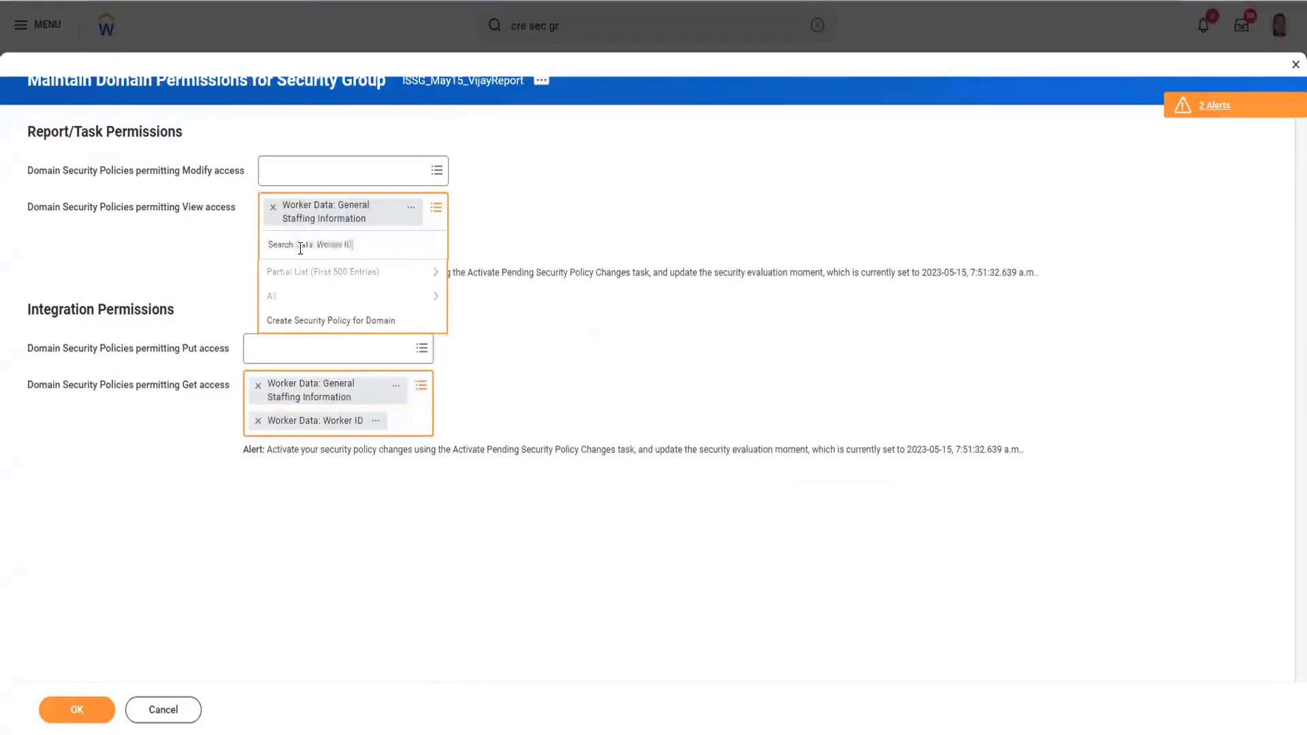
key(Return)
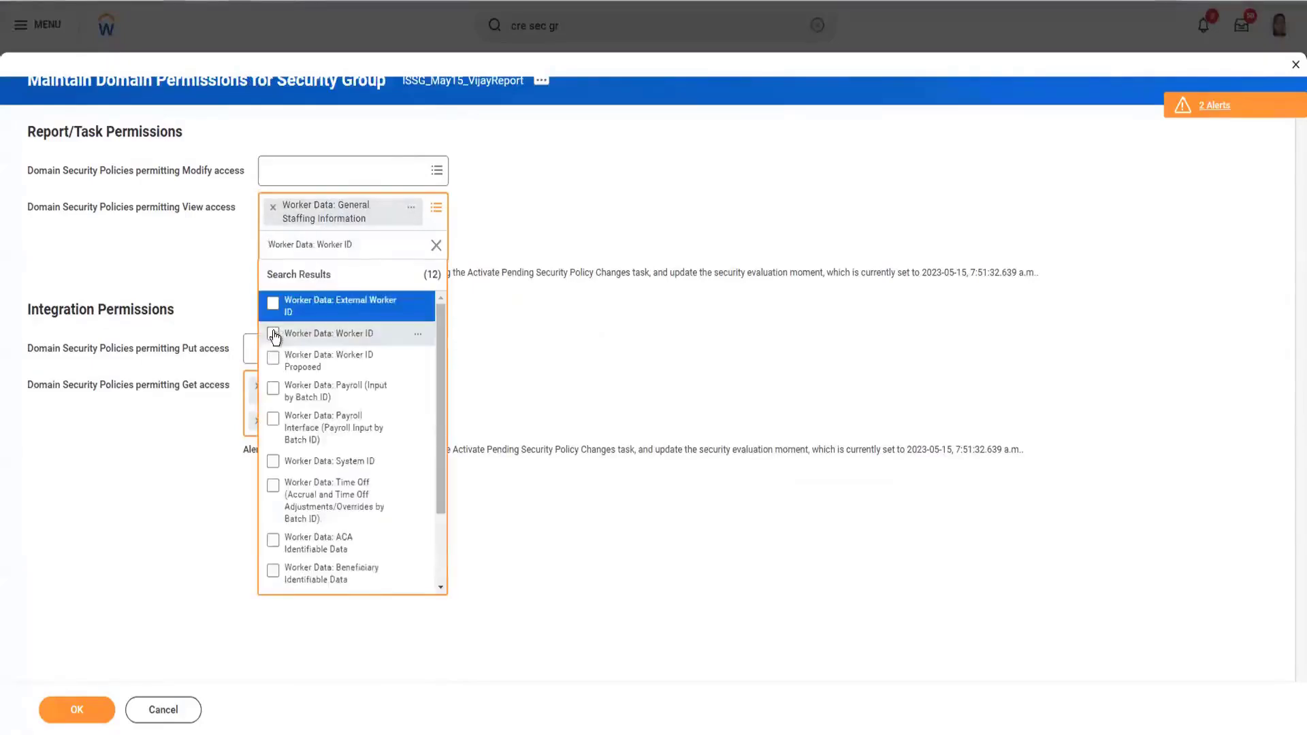
click(273, 334)
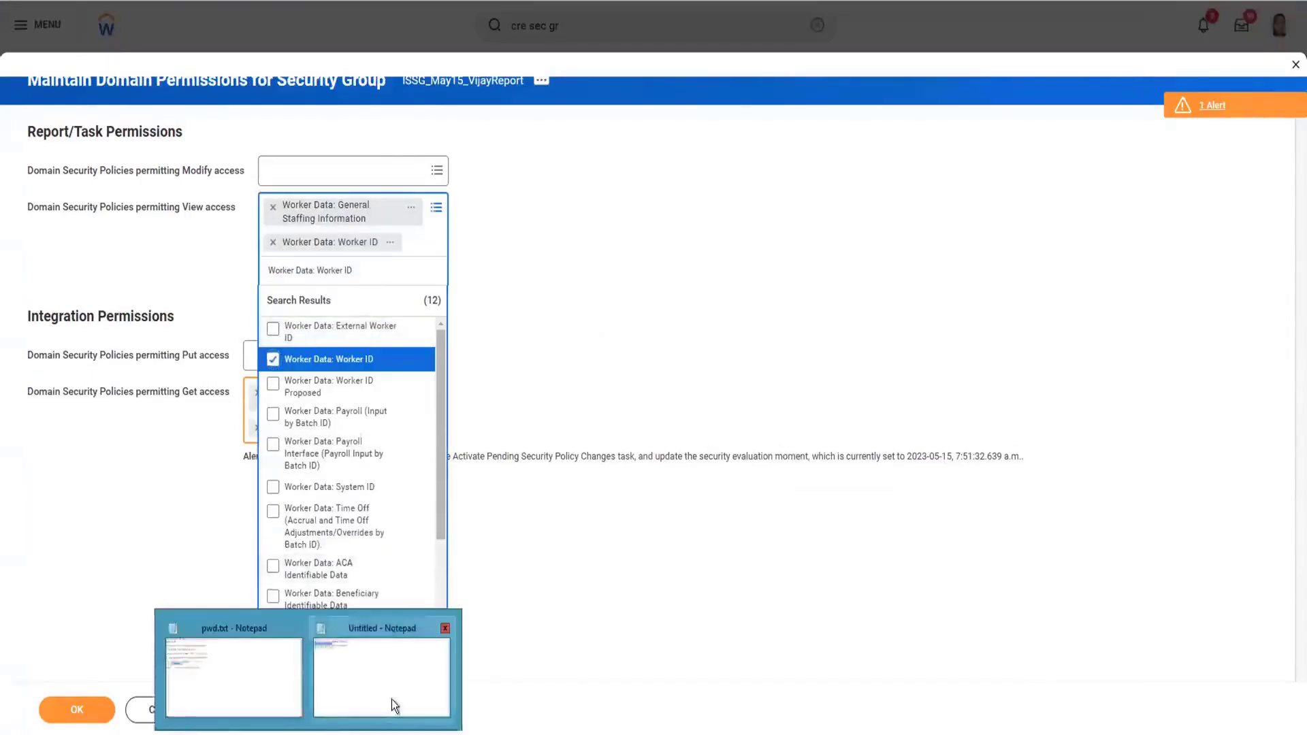
- Copy "Worker Data: Current Staffing Information" from the Notepad list and add that domain policy to View access in Workday
click(391, 699)
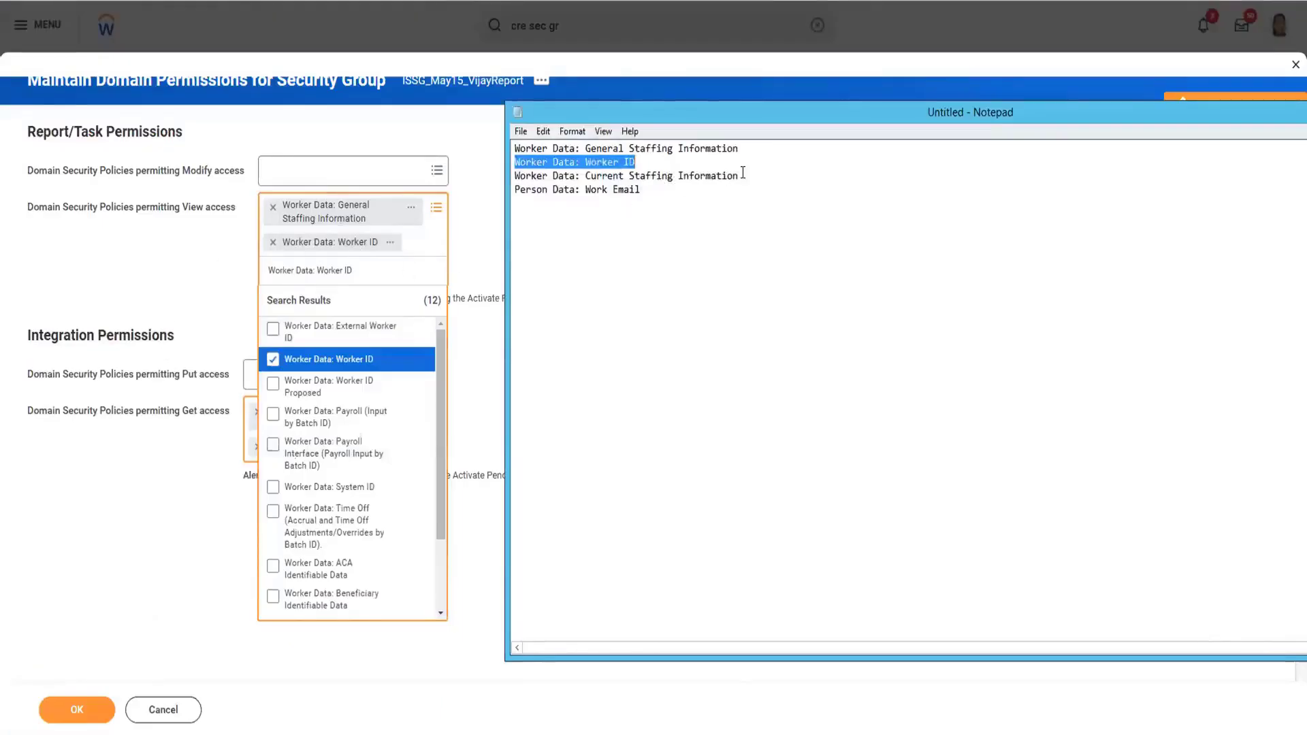
drag(739, 176, 517, 179)
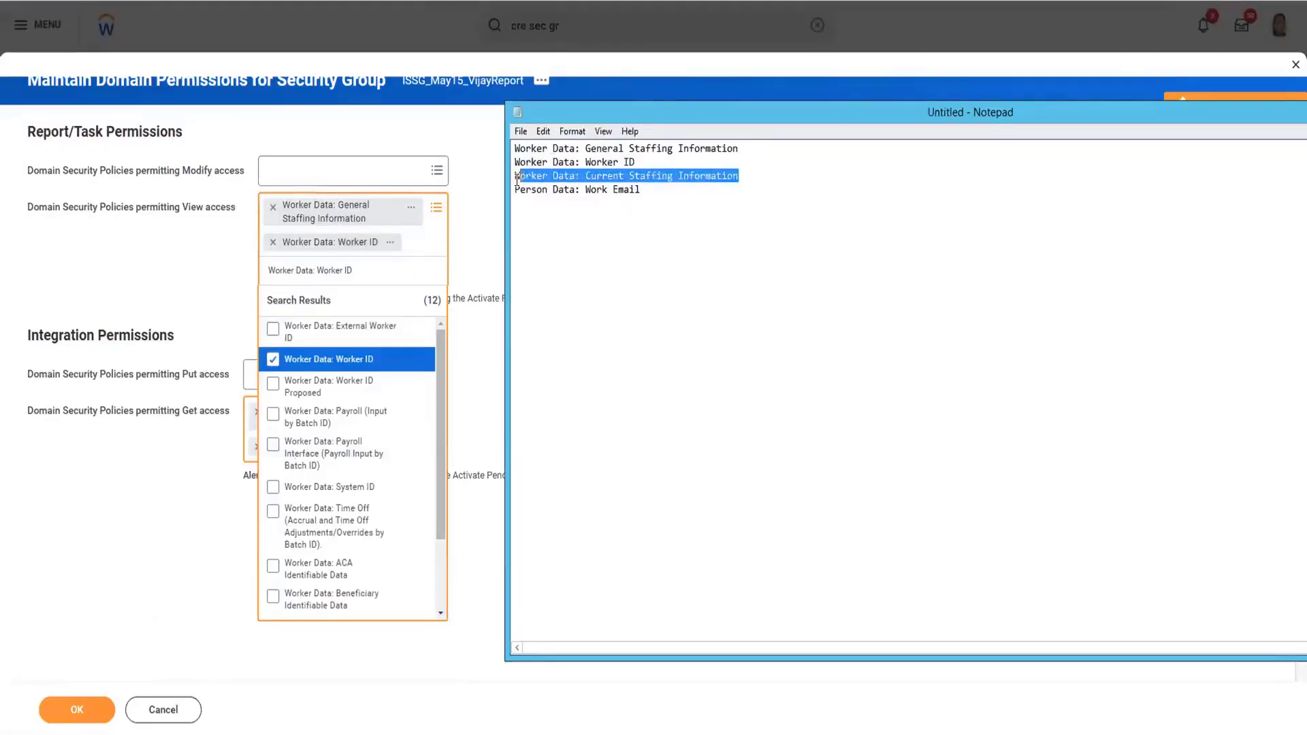
click(435, 209)
click(325, 267)
click(438, 209)
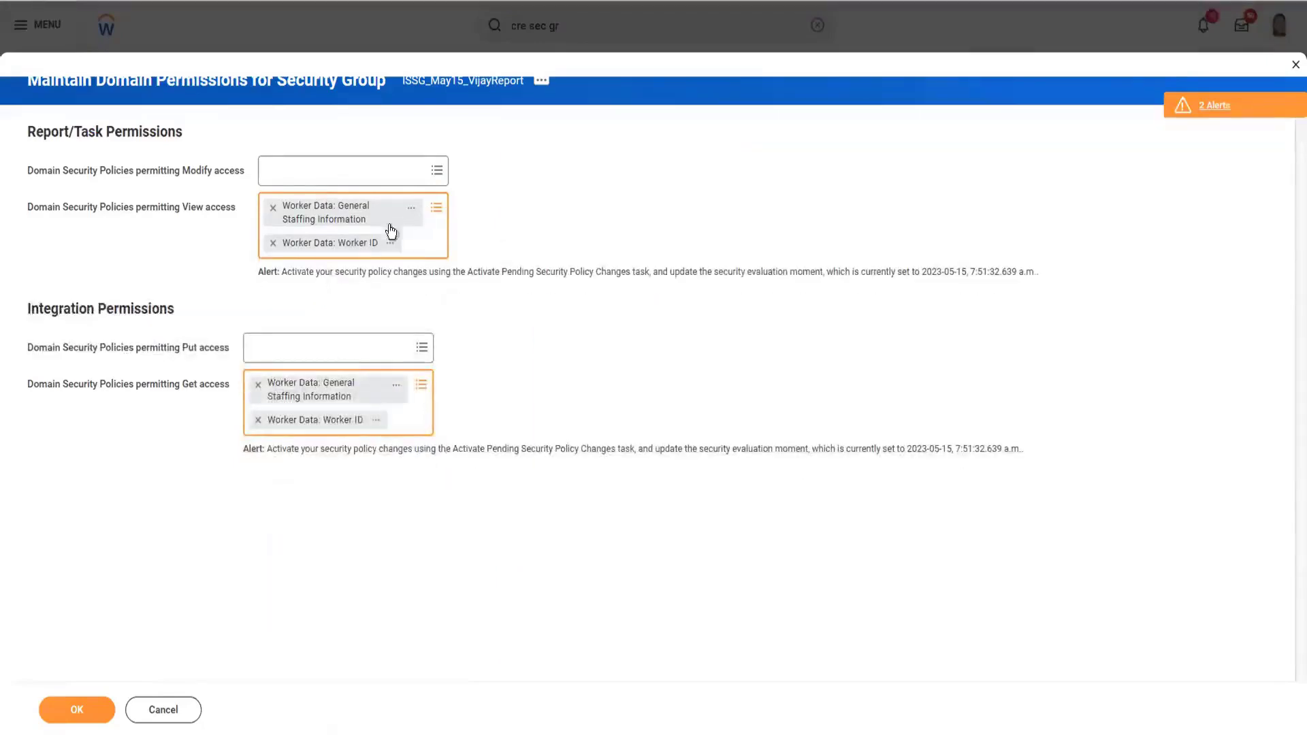
text(Worker Data: Current Staffing Information)
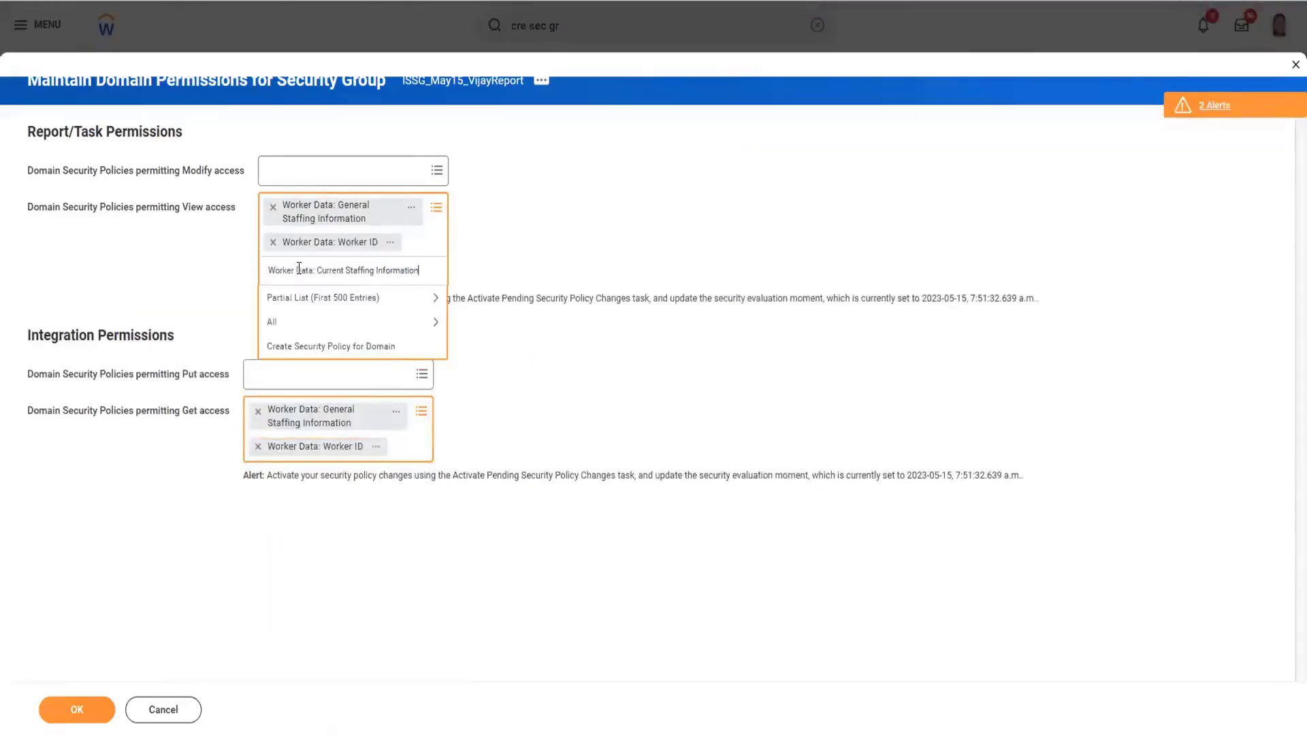
key(Return)
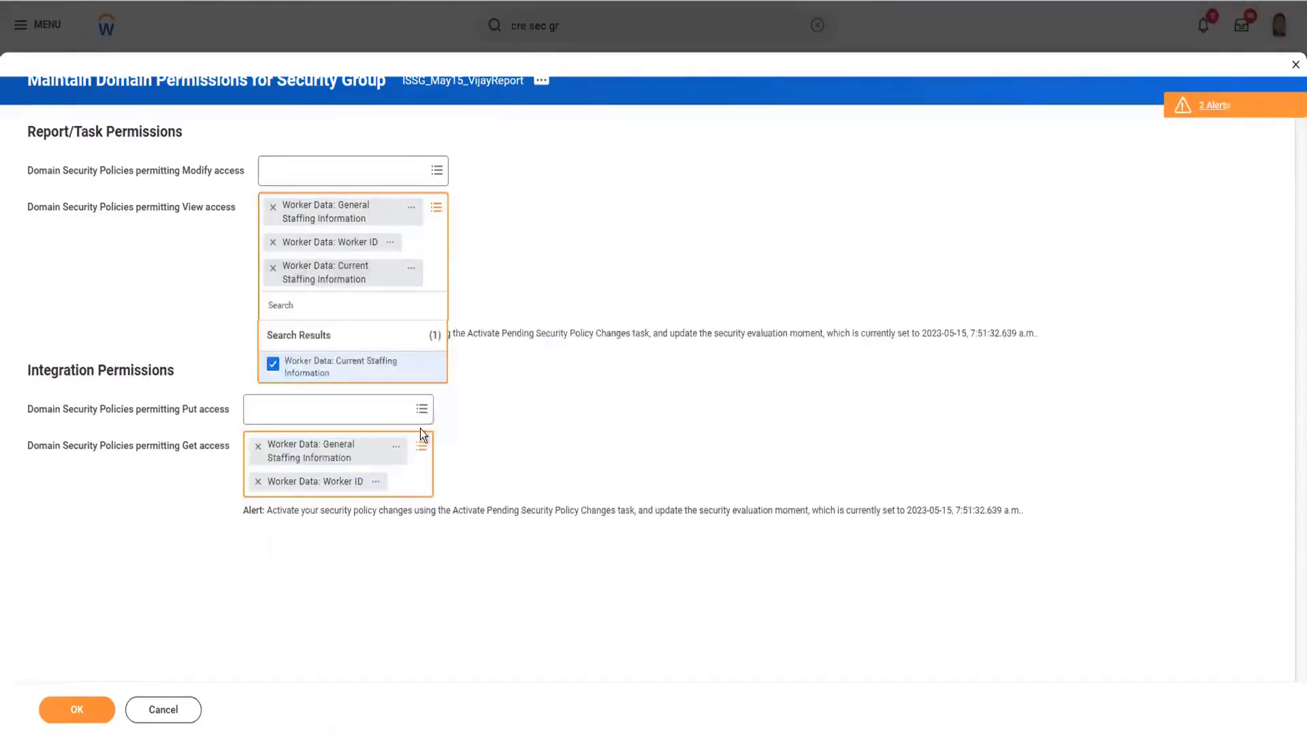
- Add the Worker Data: Current Staffing Information policy to the domain policies permitting Get access
click(419, 443)
click(422, 420)
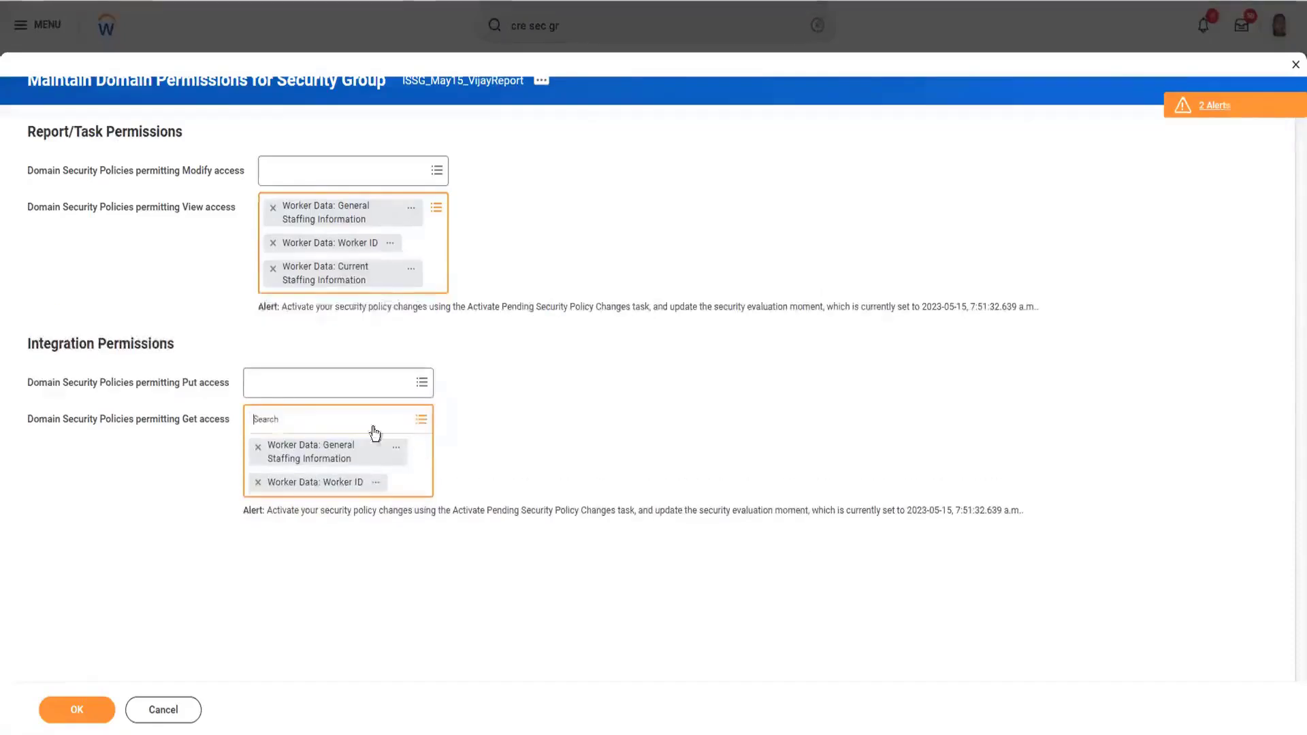
text(Worker Data: Current Staffing Information)
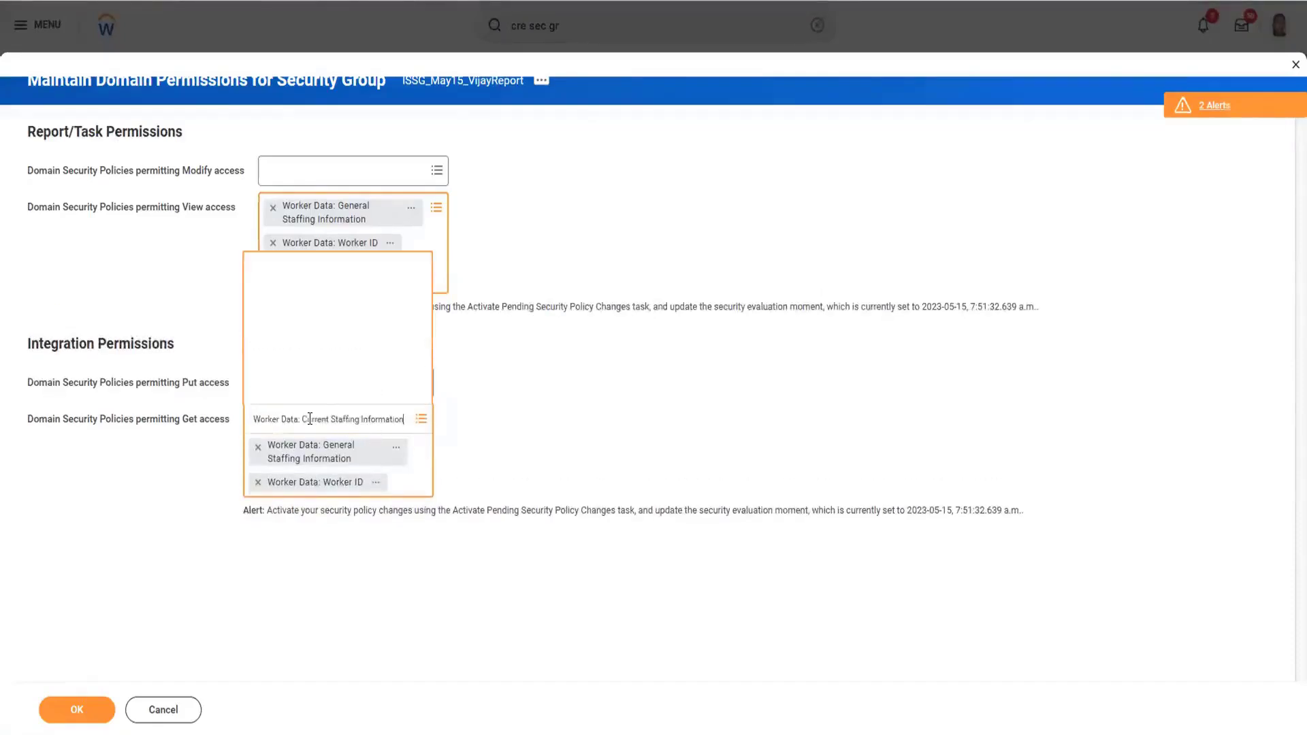
click(477, 393)
- Try to add the Person Data: Work Email policy to Get access using its name from the Notepad list
mouse_move(308, 732)
click(374, 652)
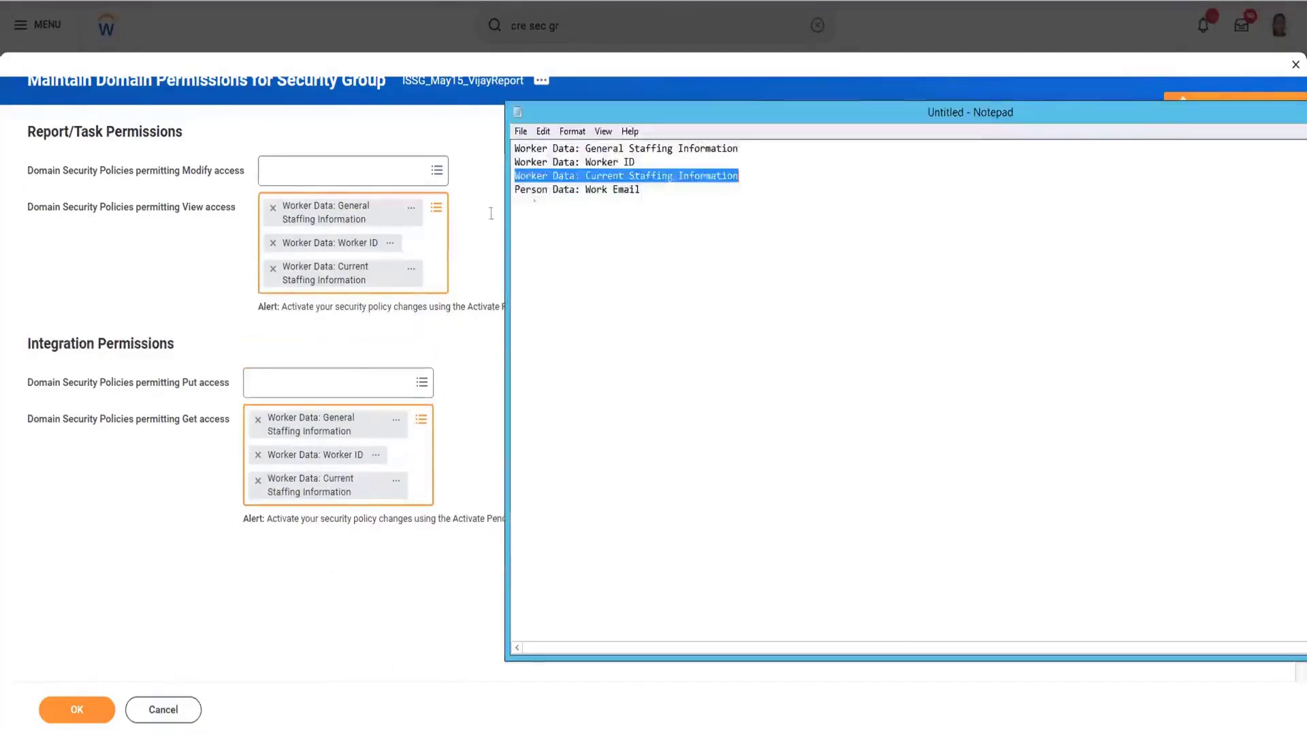
drag(642, 190, 512, 192)
key(ctrl+c)
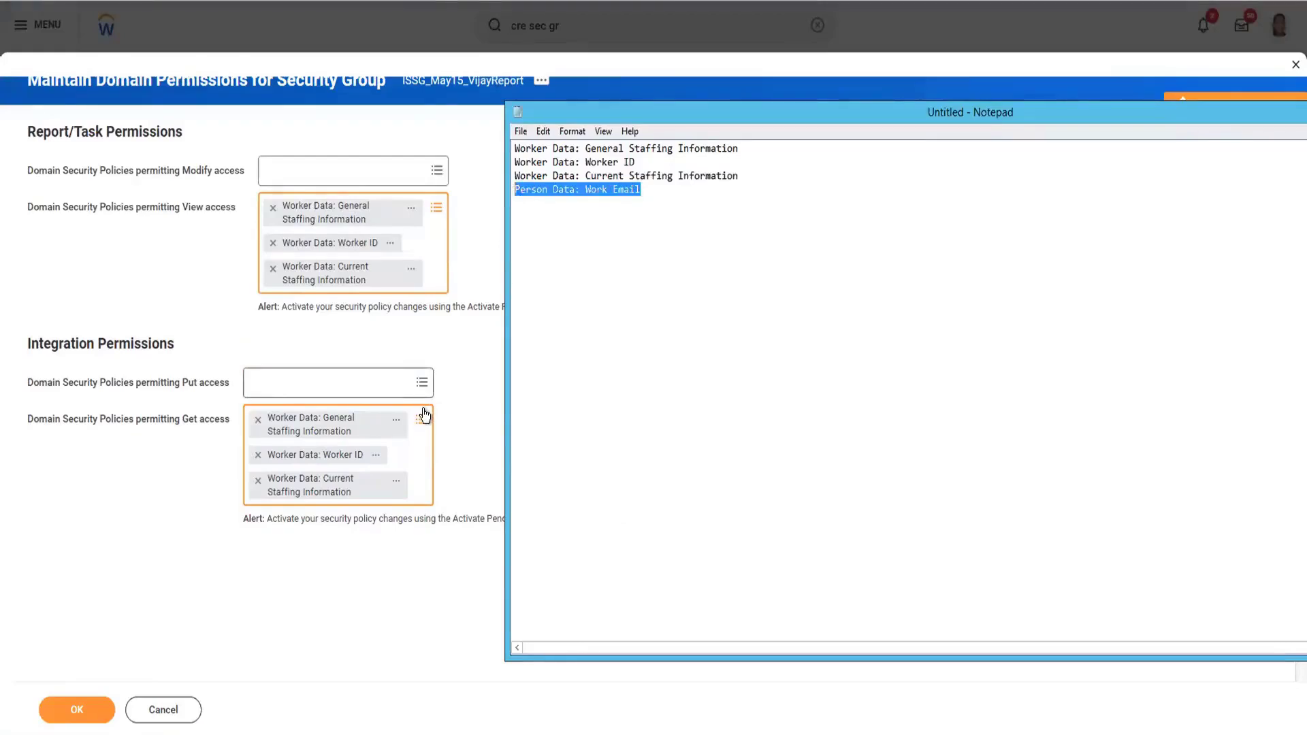
click(409, 424)
click(409, 424)
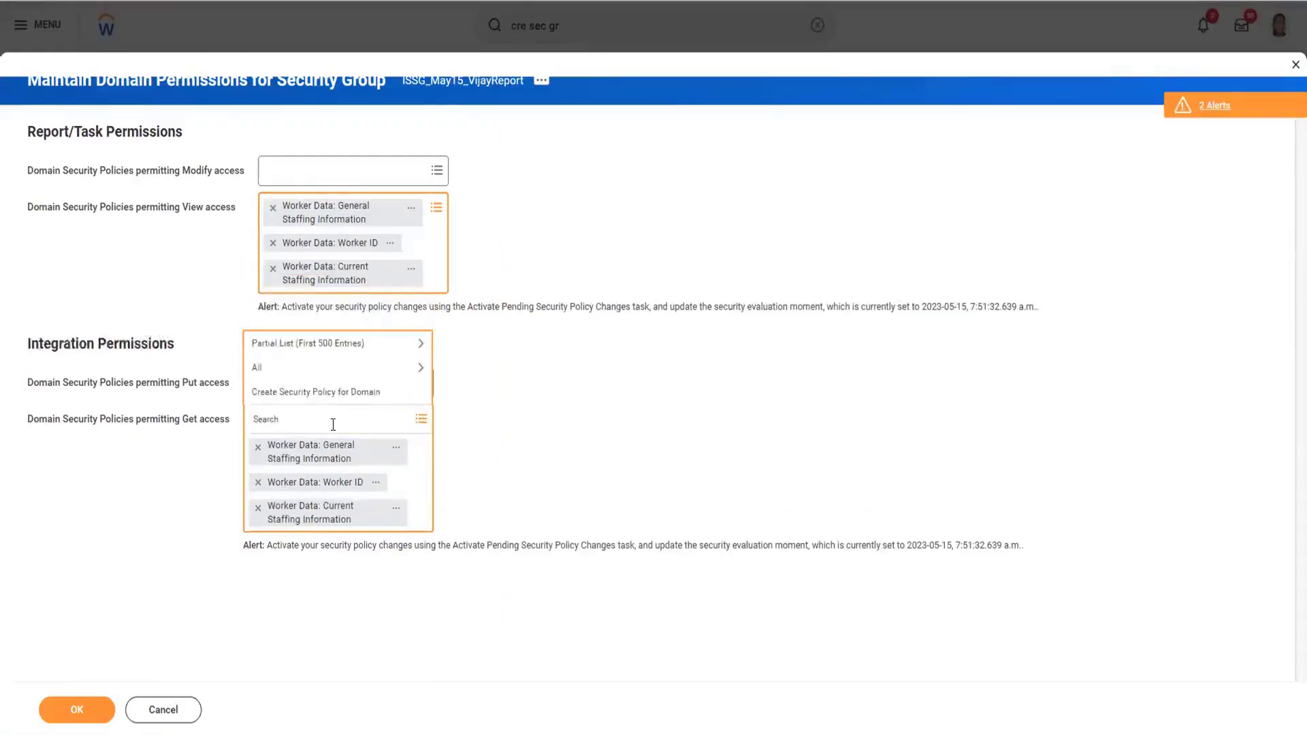
key(ctrl+v)
drag(358, 421, 250, 416)
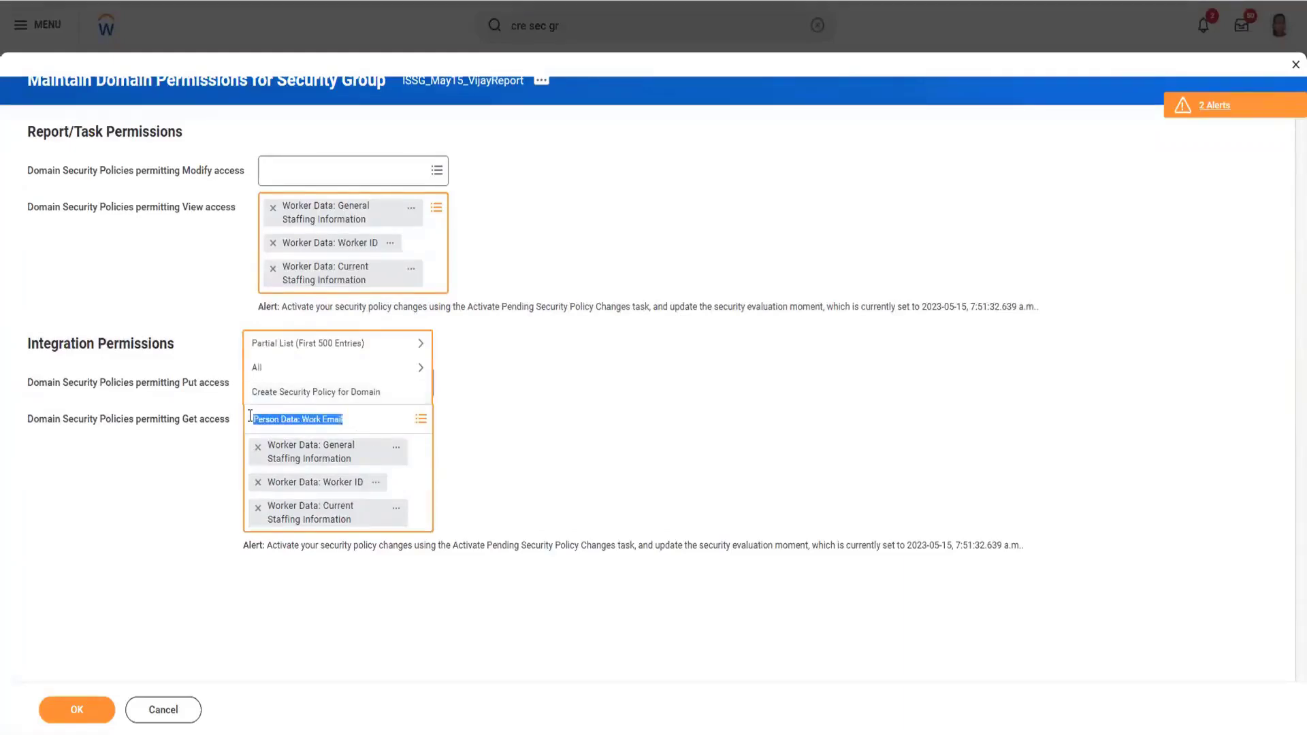
key(BackSpace)
click(492, 404)
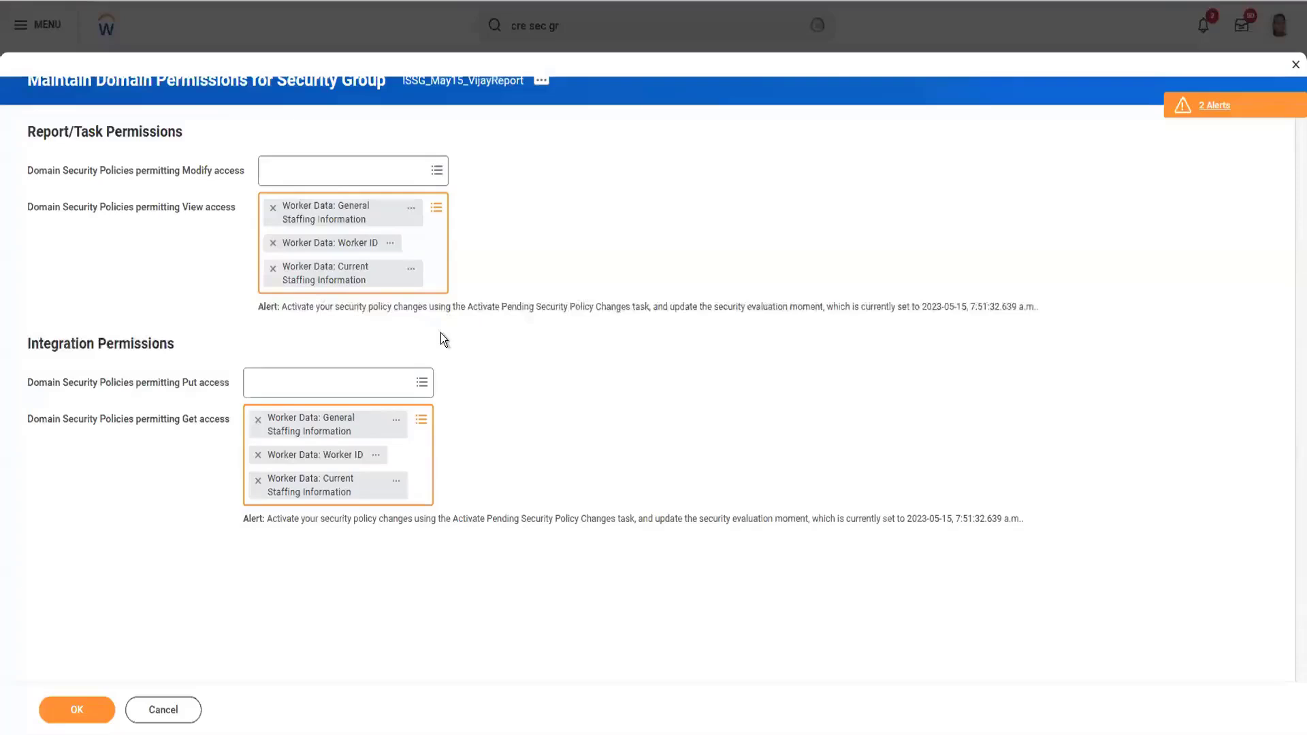
- Search for "custom report" and add Custom Report Creation to the domain policies permitting Modify access
click(334, 170)
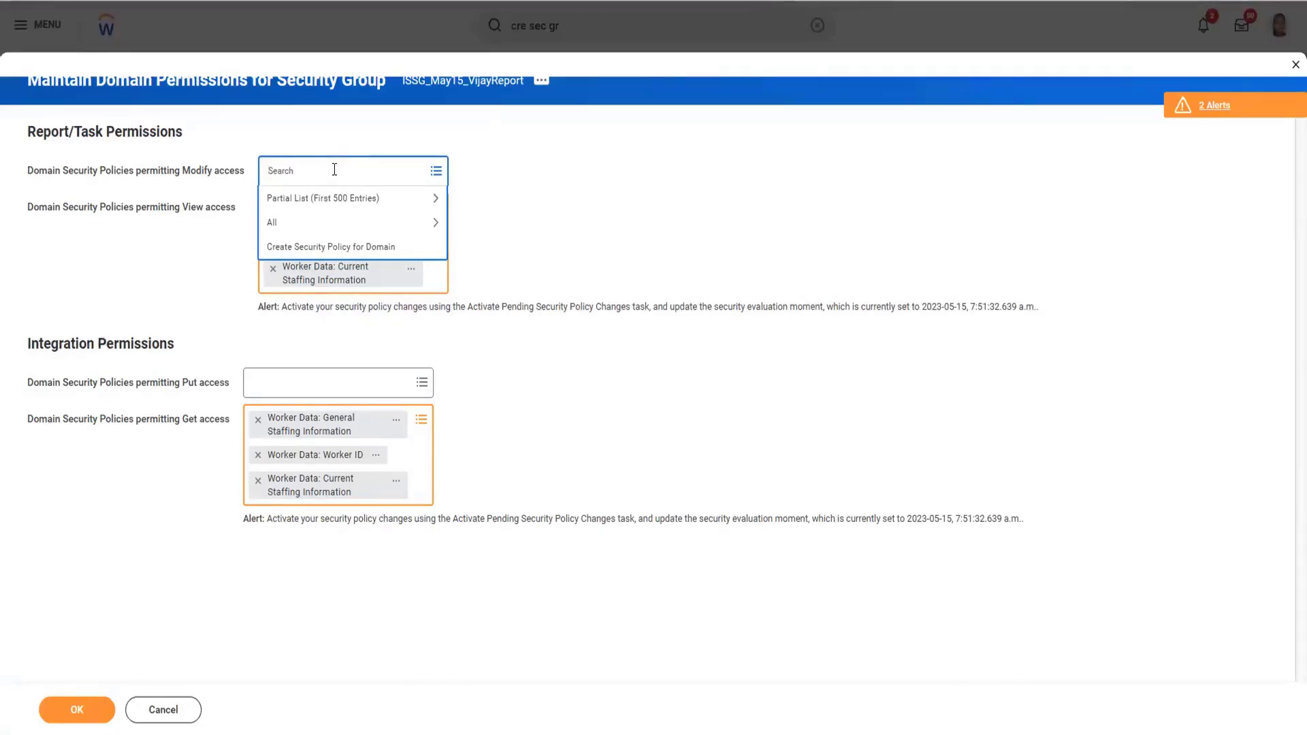
text(custom report)
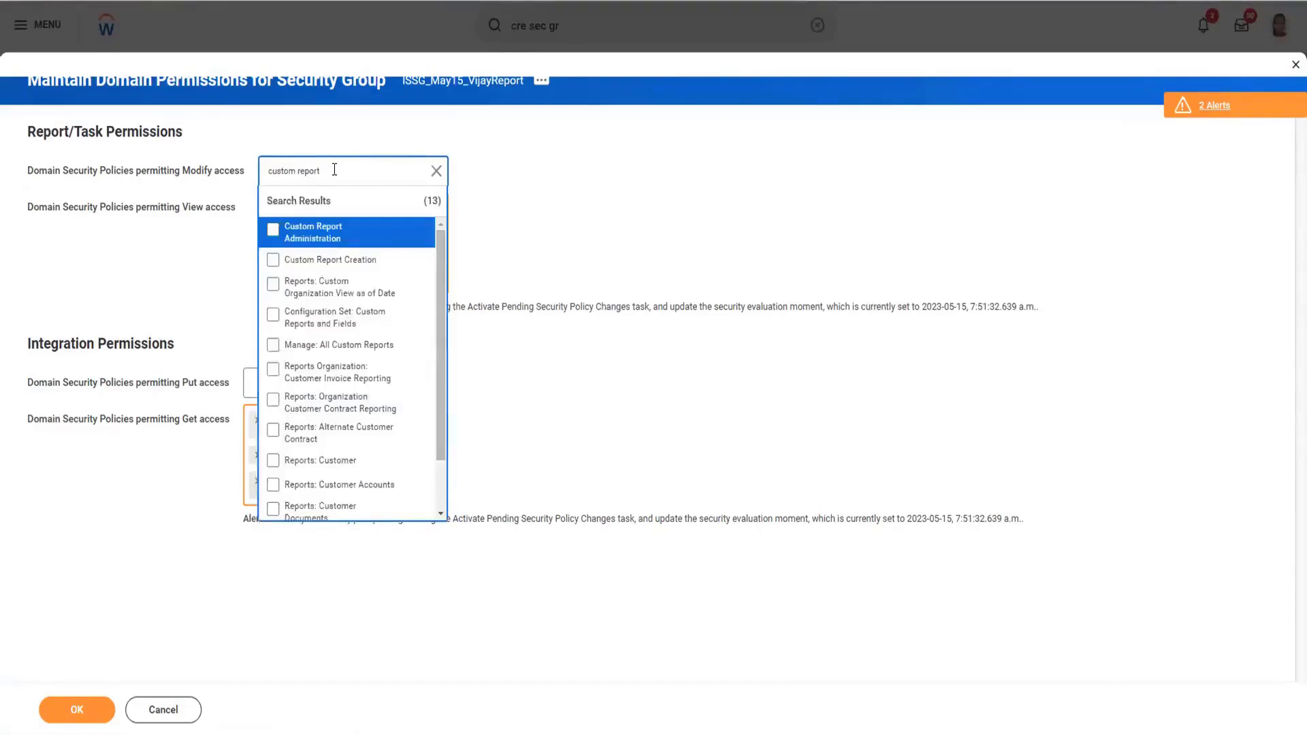
click(273, 261)
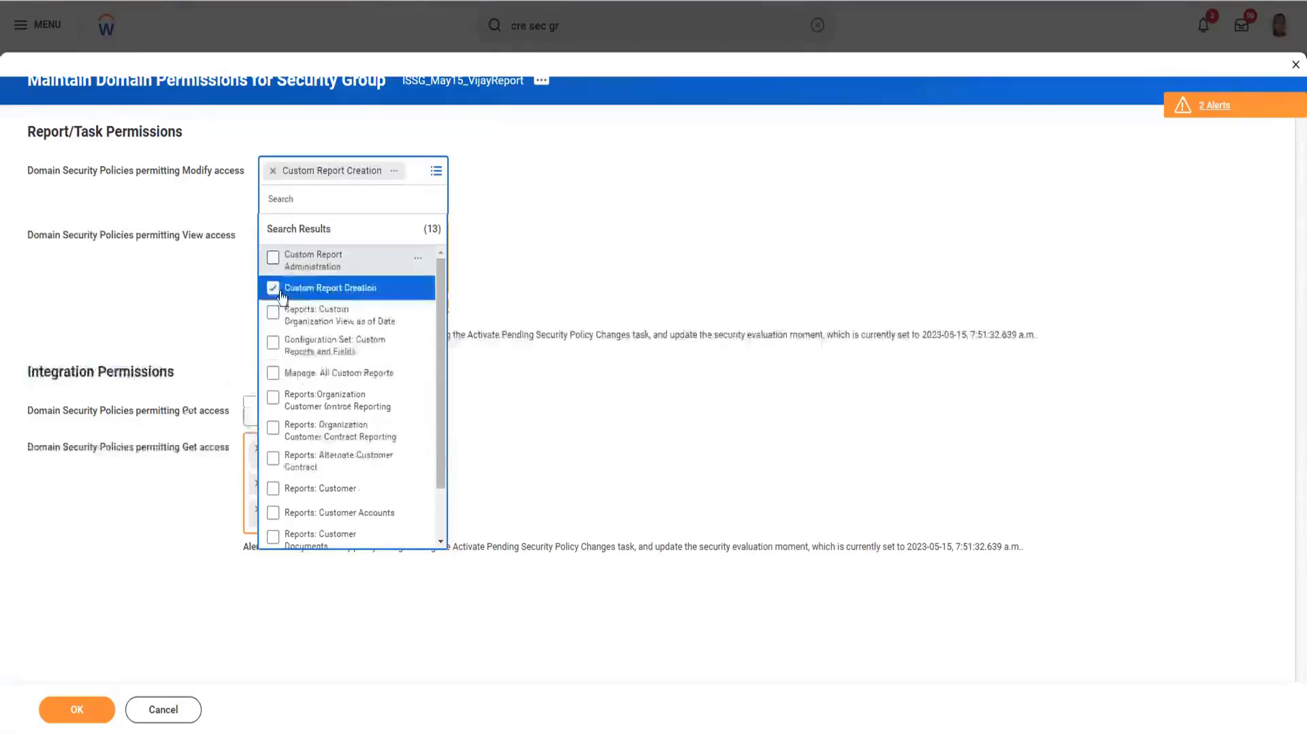
- Add Custom Report Administration and Manage: All Custom Reports to the domain security policies permitting Modify access
click(272, 259)
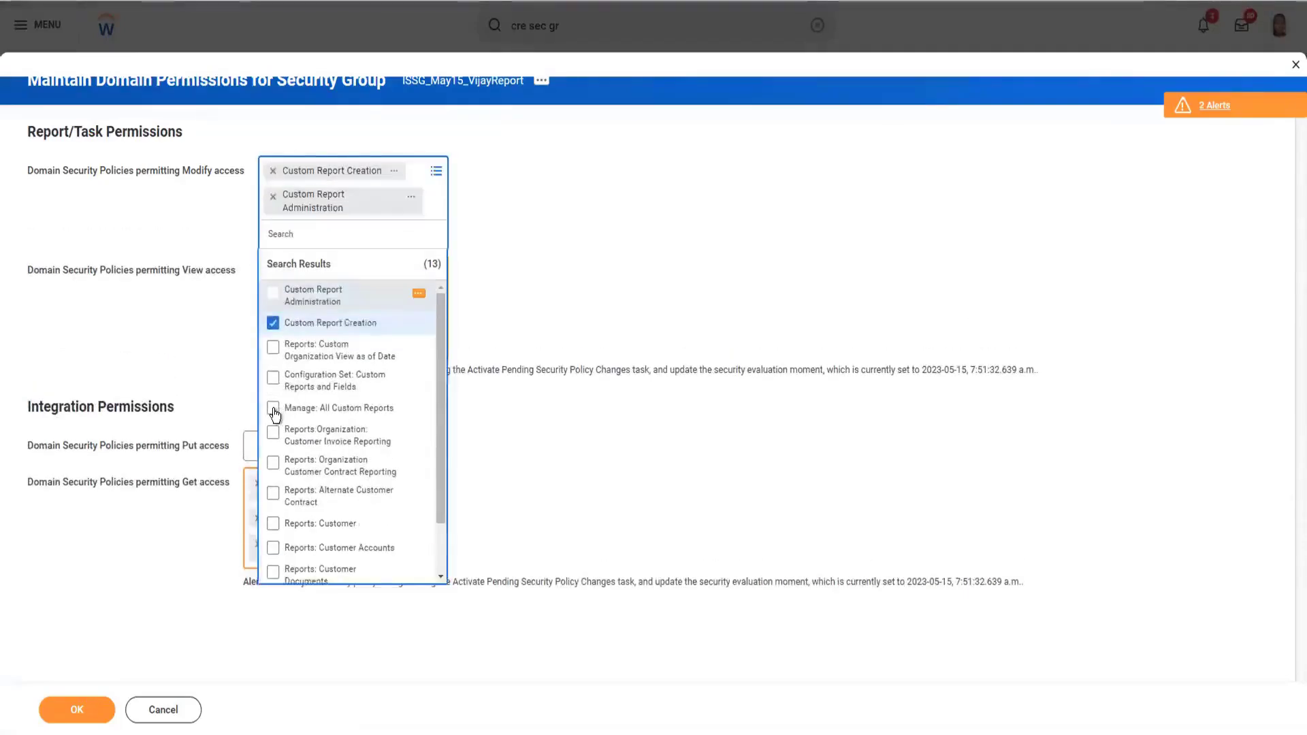
click(273, 409)
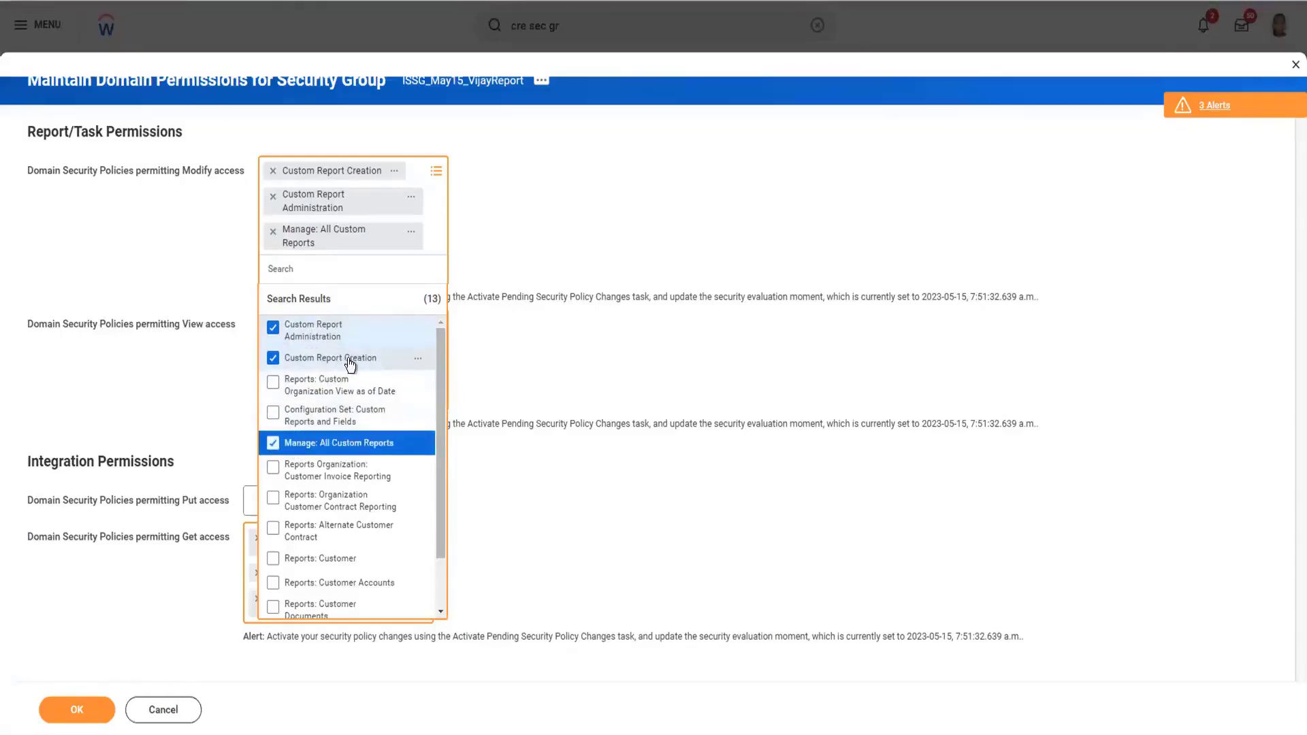
click(510, 341)
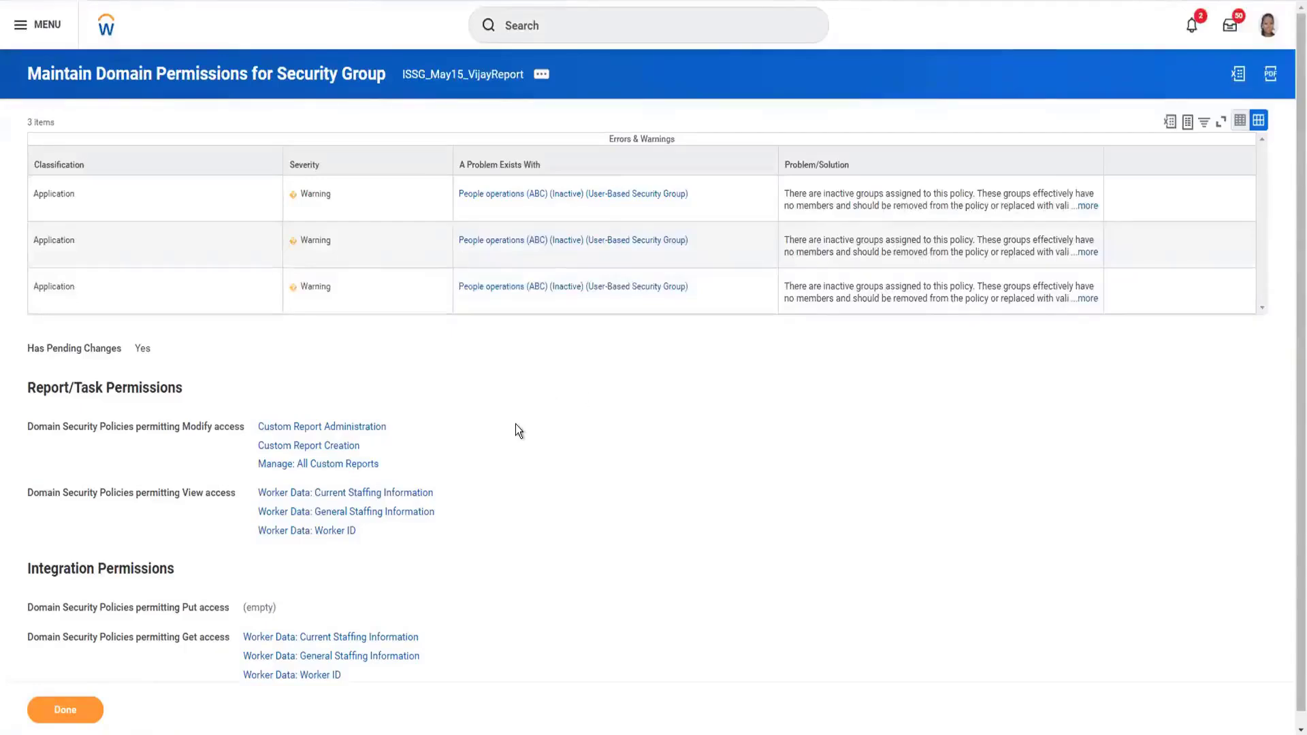
- Search for "view domain" and open the View Domain report
click(574, 25)
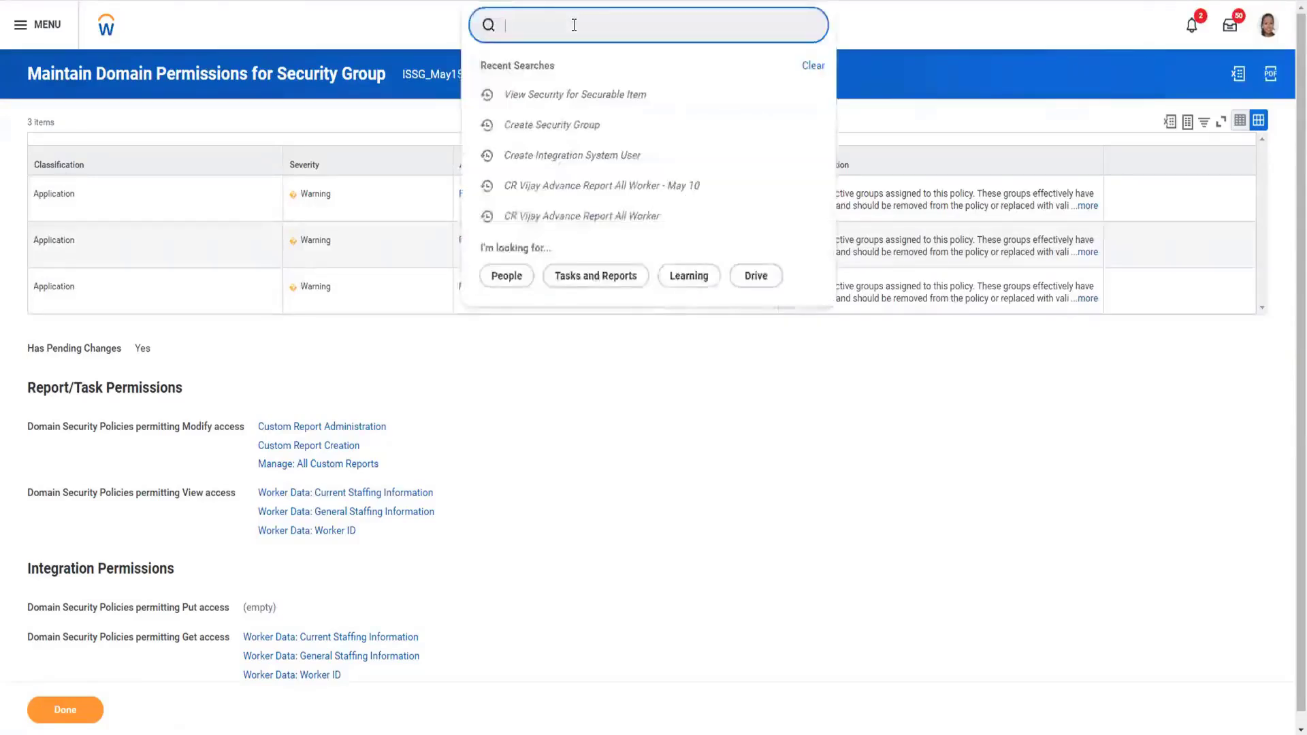
text(view s)
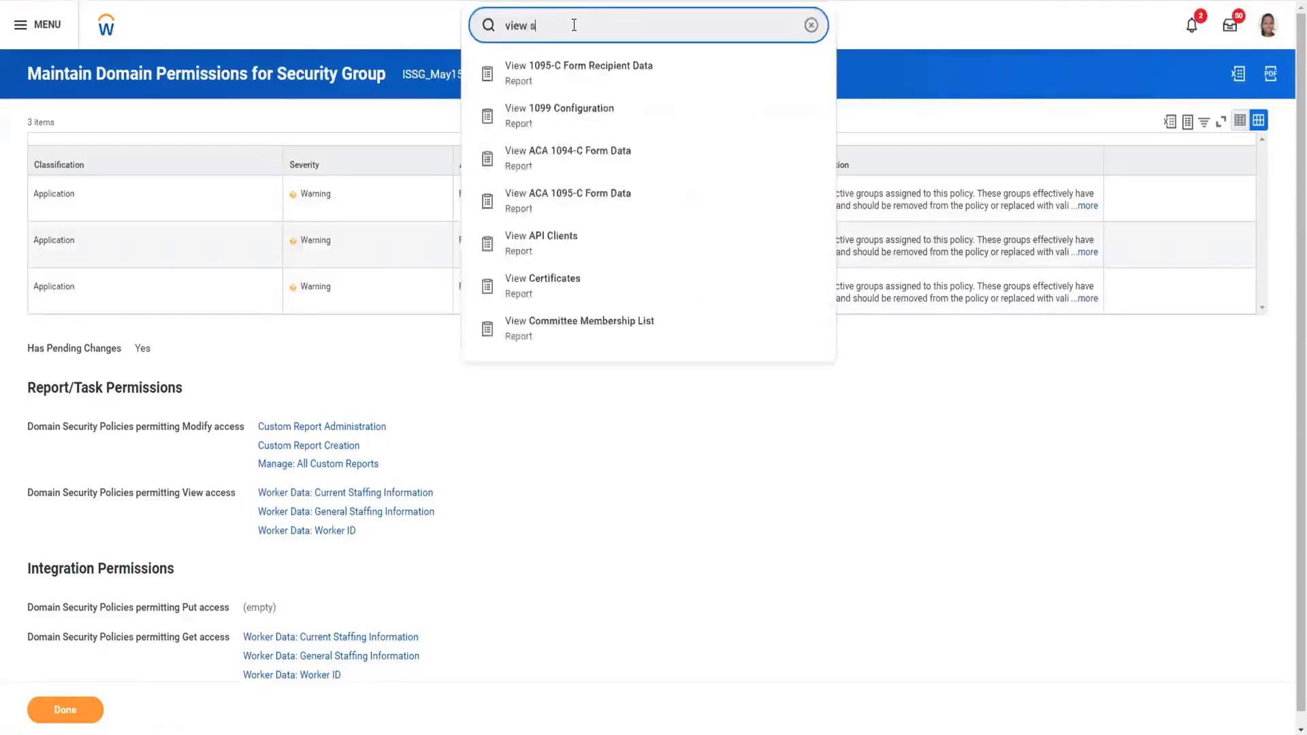
text(ec gr)
key(BackSpace)
key(BackSpace)
key(BackSpace)
key(BackSpace)
key(BackSpace)
key(BackSpace)
text(do)
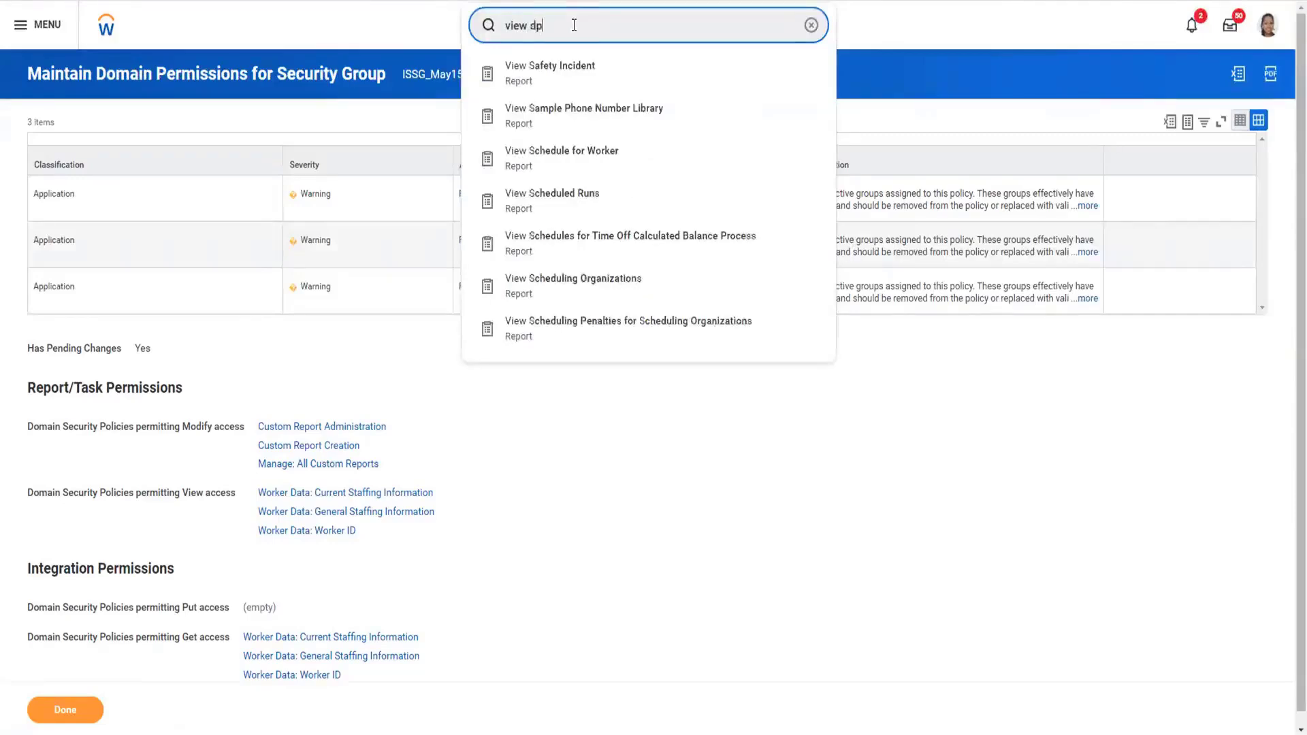
text(main)
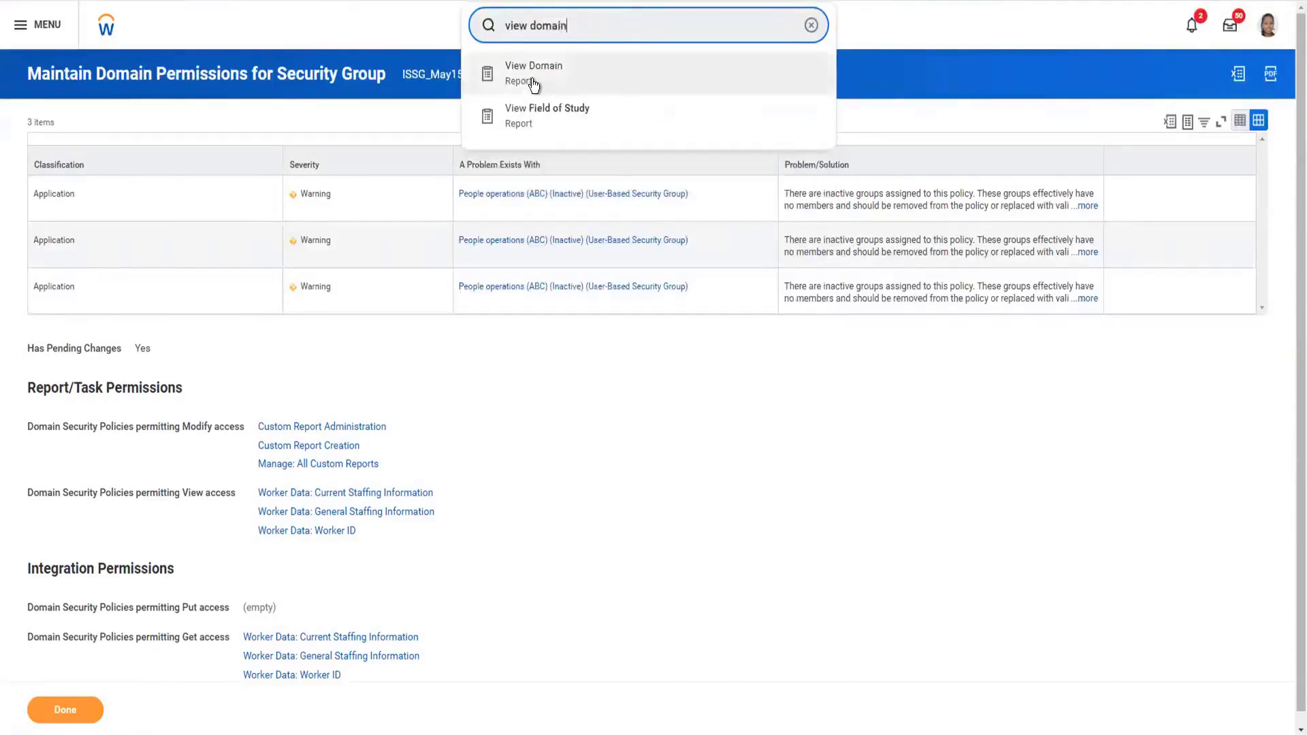
click(534, 85)
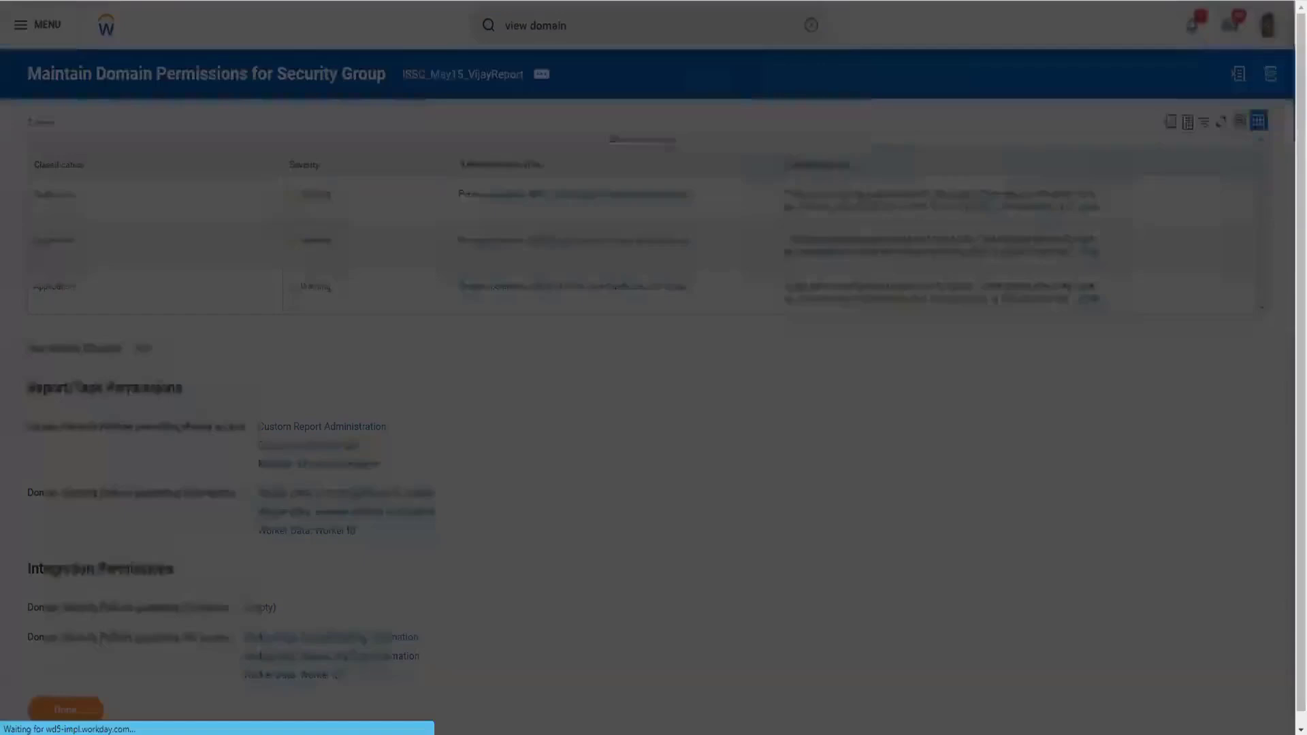
- Copy "Person Data: Work Email" from the Notepad list and view that domain in Workday
click(371, 694)
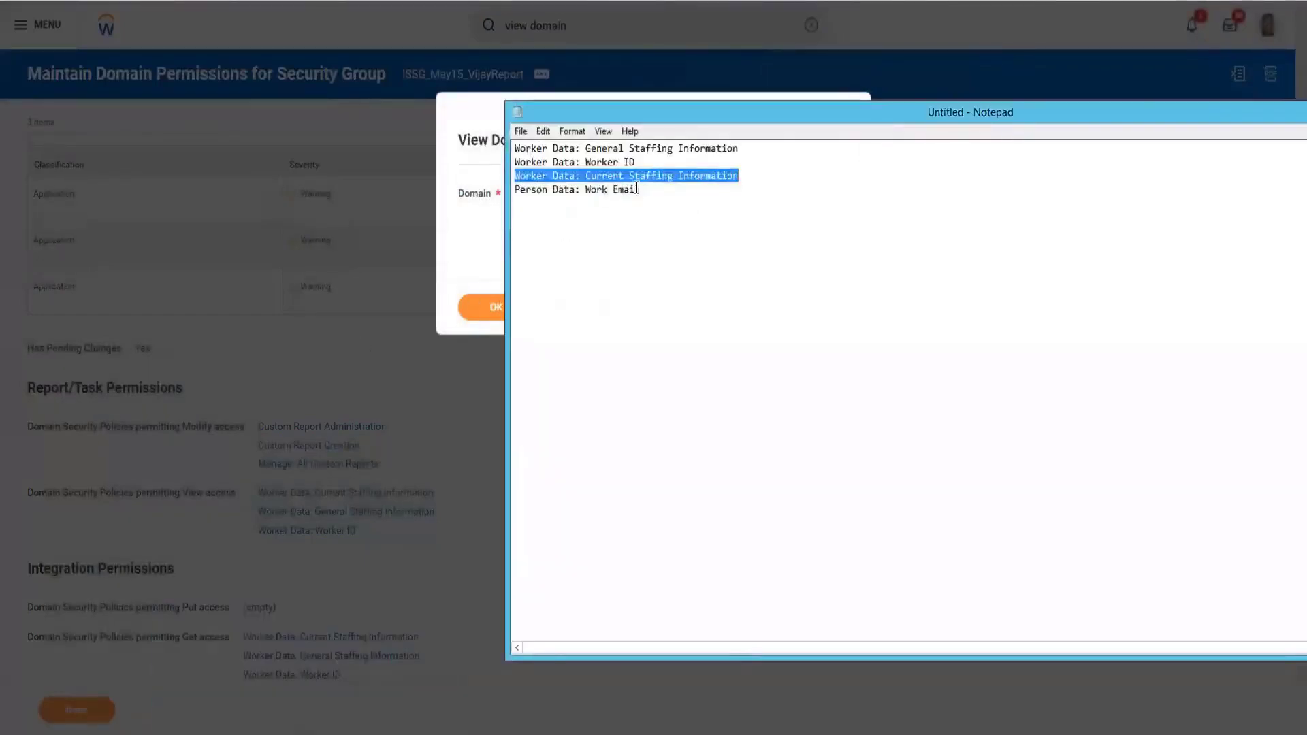
drag(641, 190, 512, 193)
key(ctrl+c)
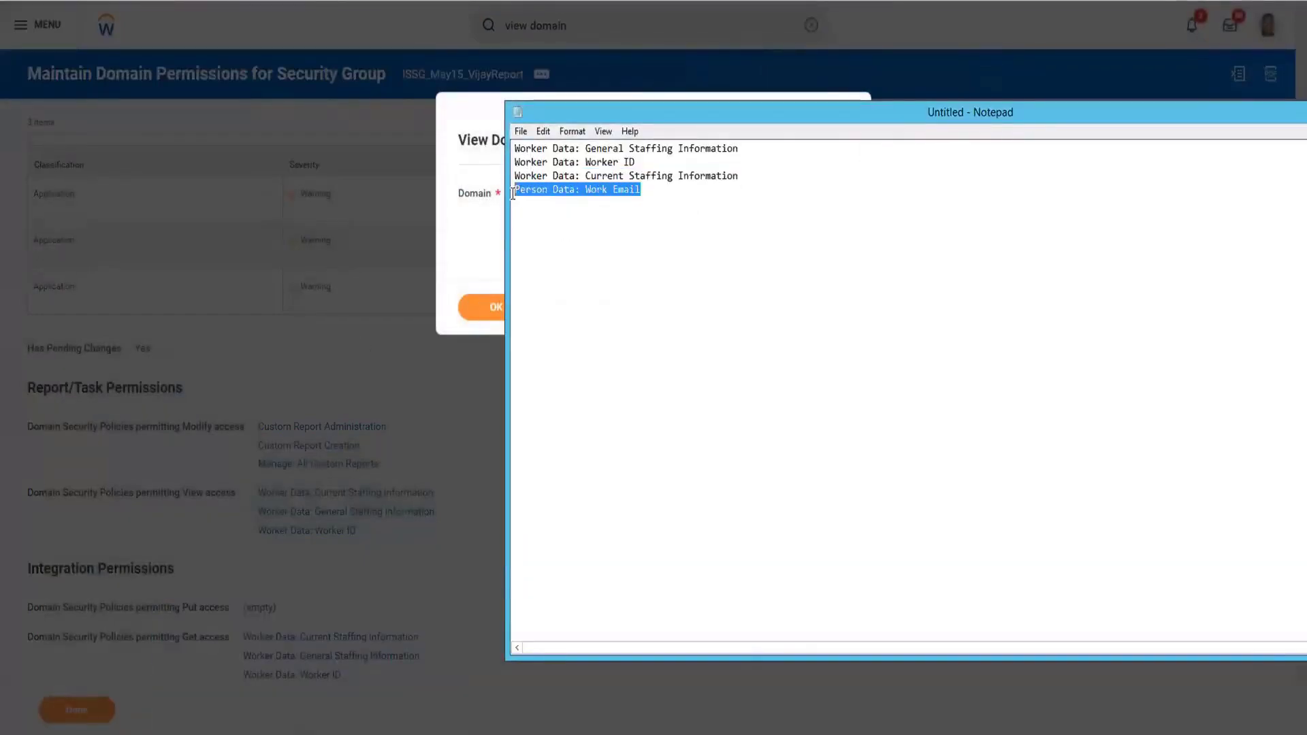
key(alt+Tab)
click(601, 195)
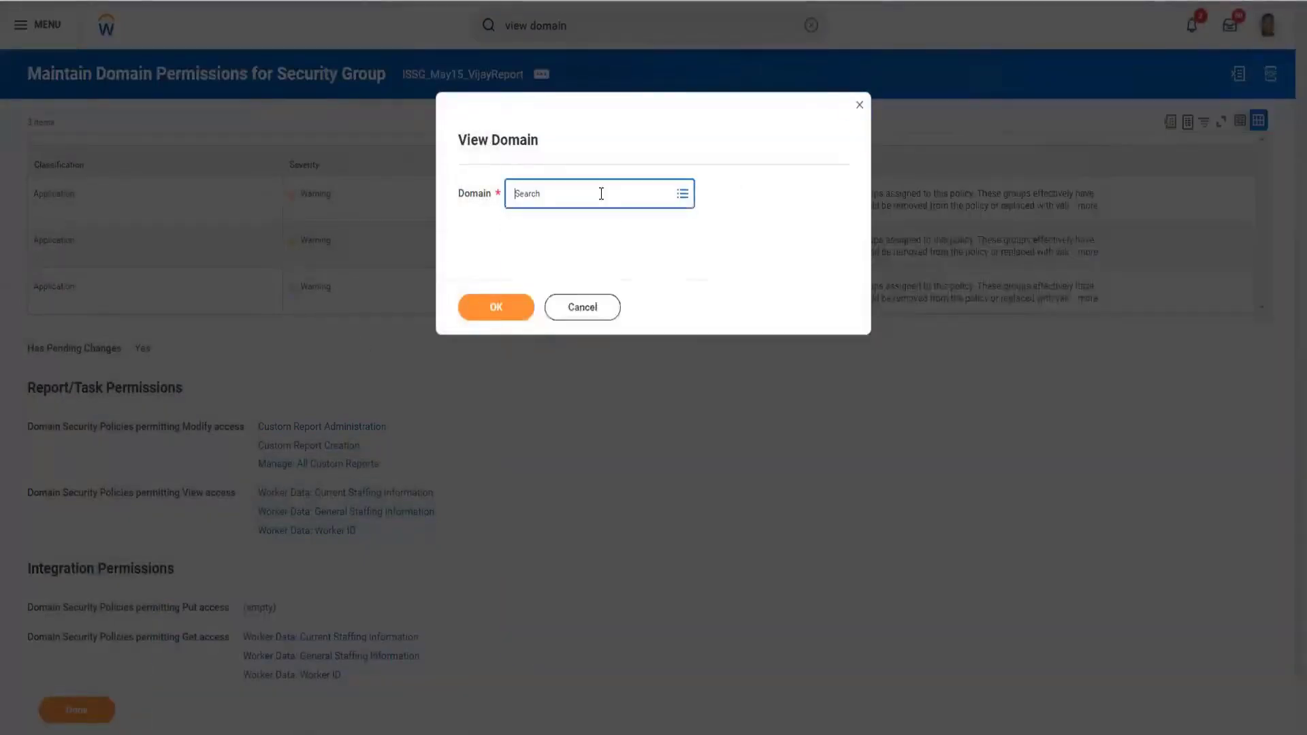
key(ctrl+v)
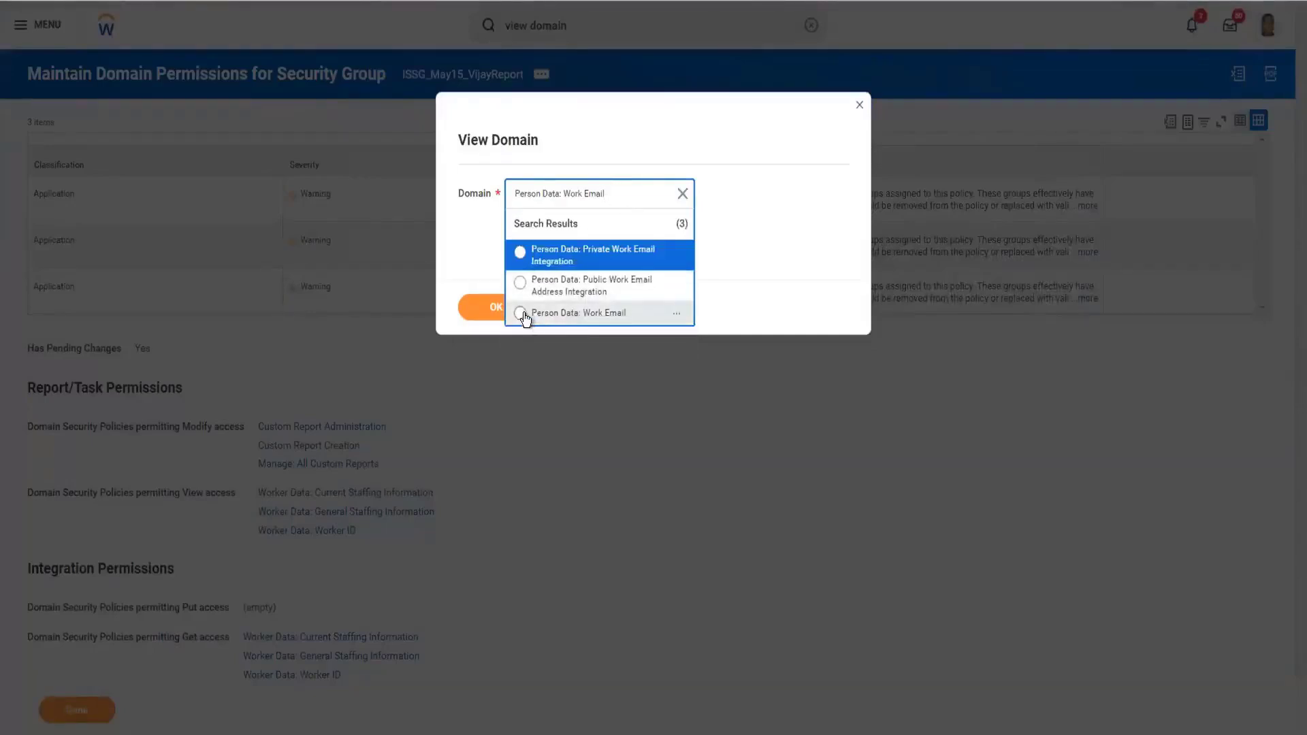
click(522, 314)
click(487, 307)
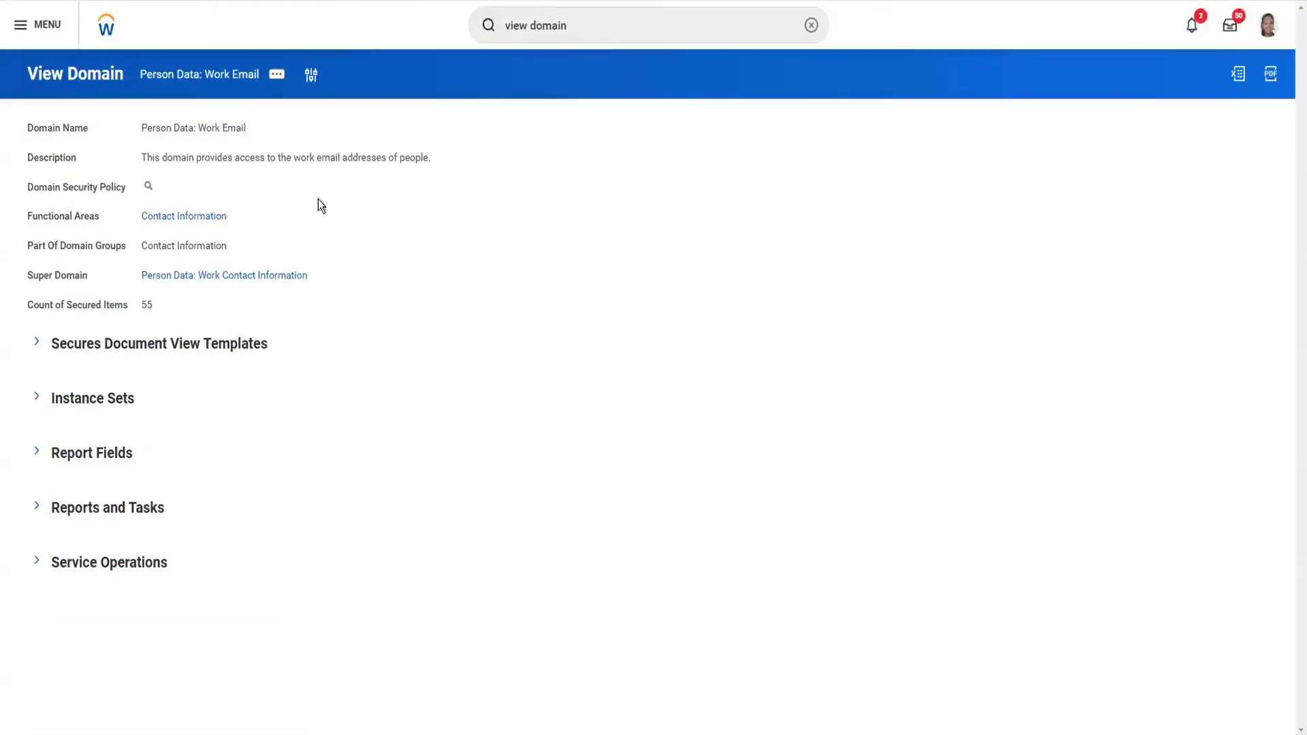
- Open the Person Data: Work Email domain's security policy permissions for editing
click(278, 76)
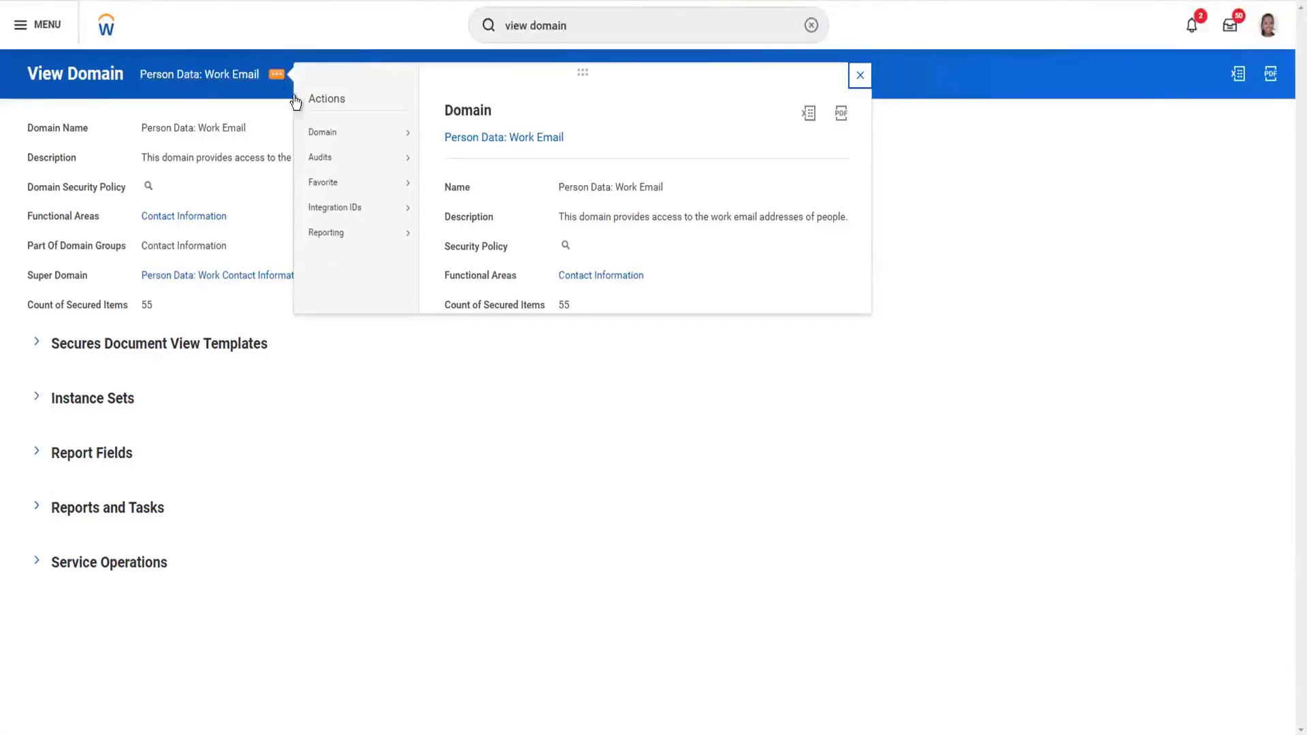
mouse_move(318, 136)
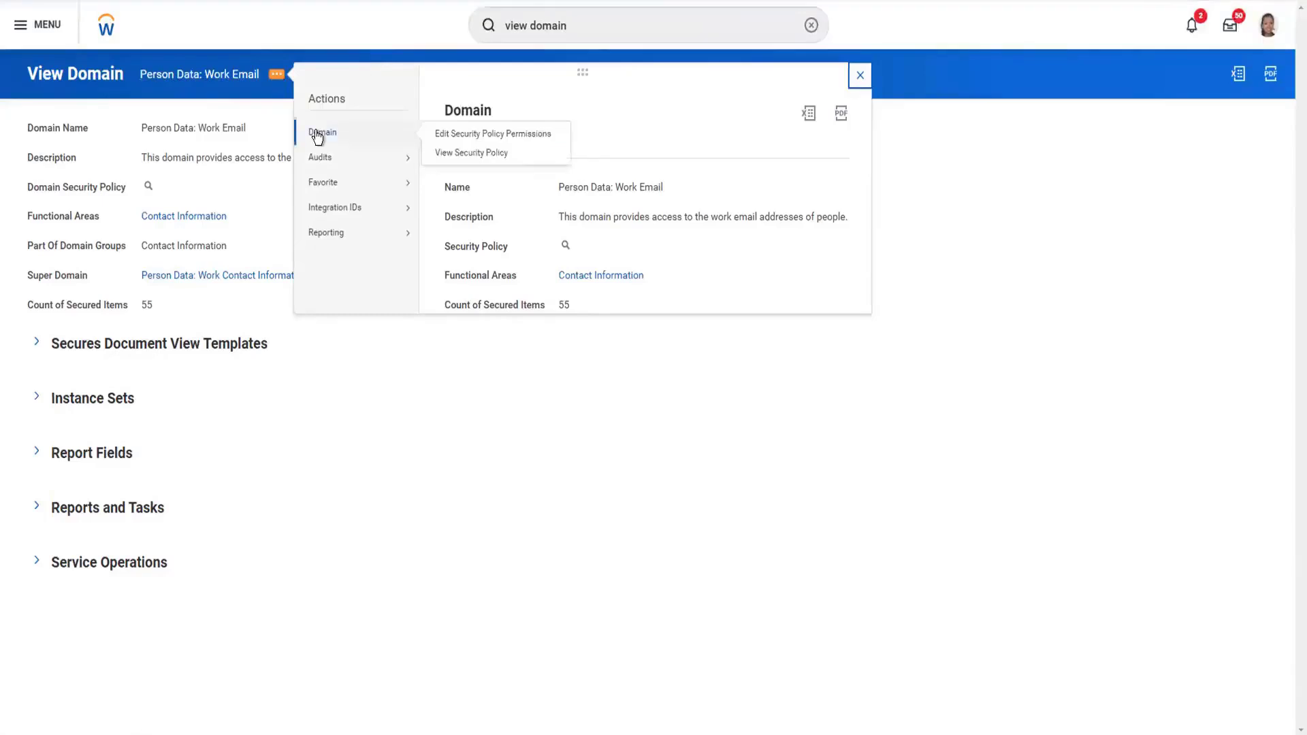
click(473, 134)
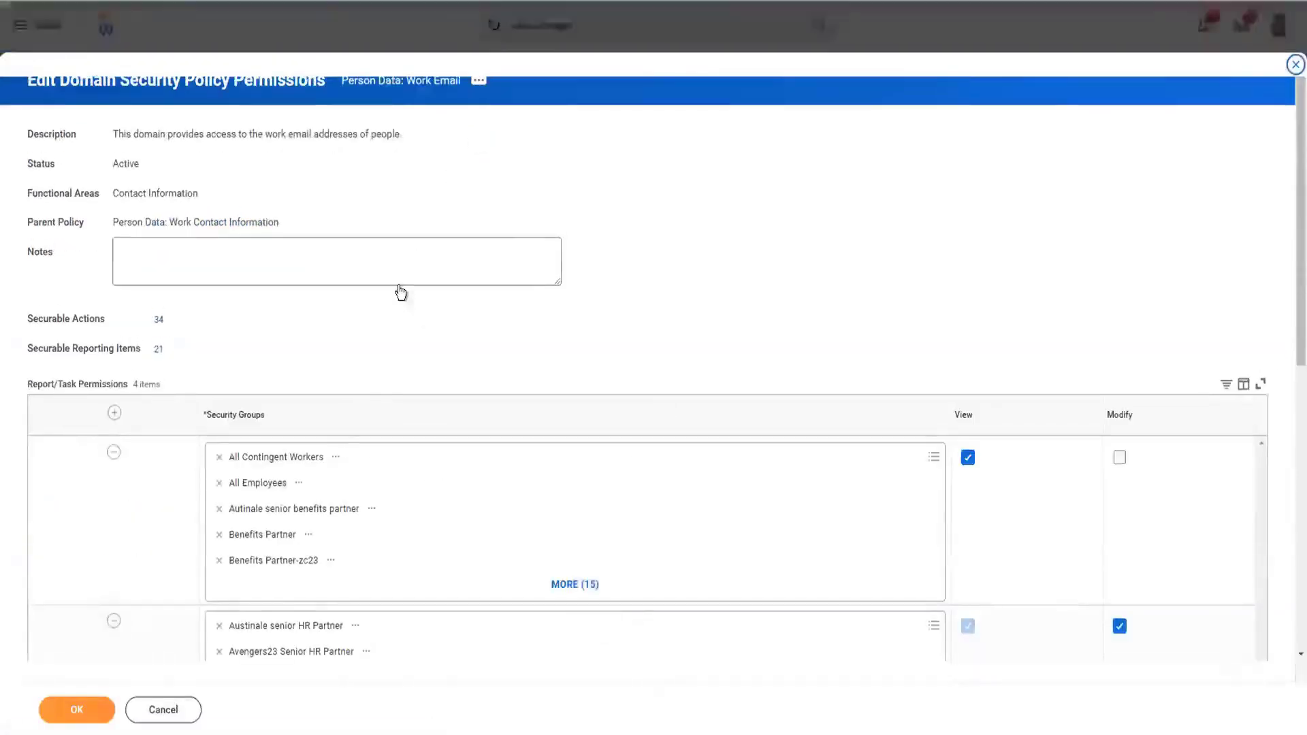
- Examine the security groups and their View, Modify, Get and Put access in the Report/Task and Integration Permissions tables
scroll(388, 341, down, 5)
scroll(378, 358, up, 5)
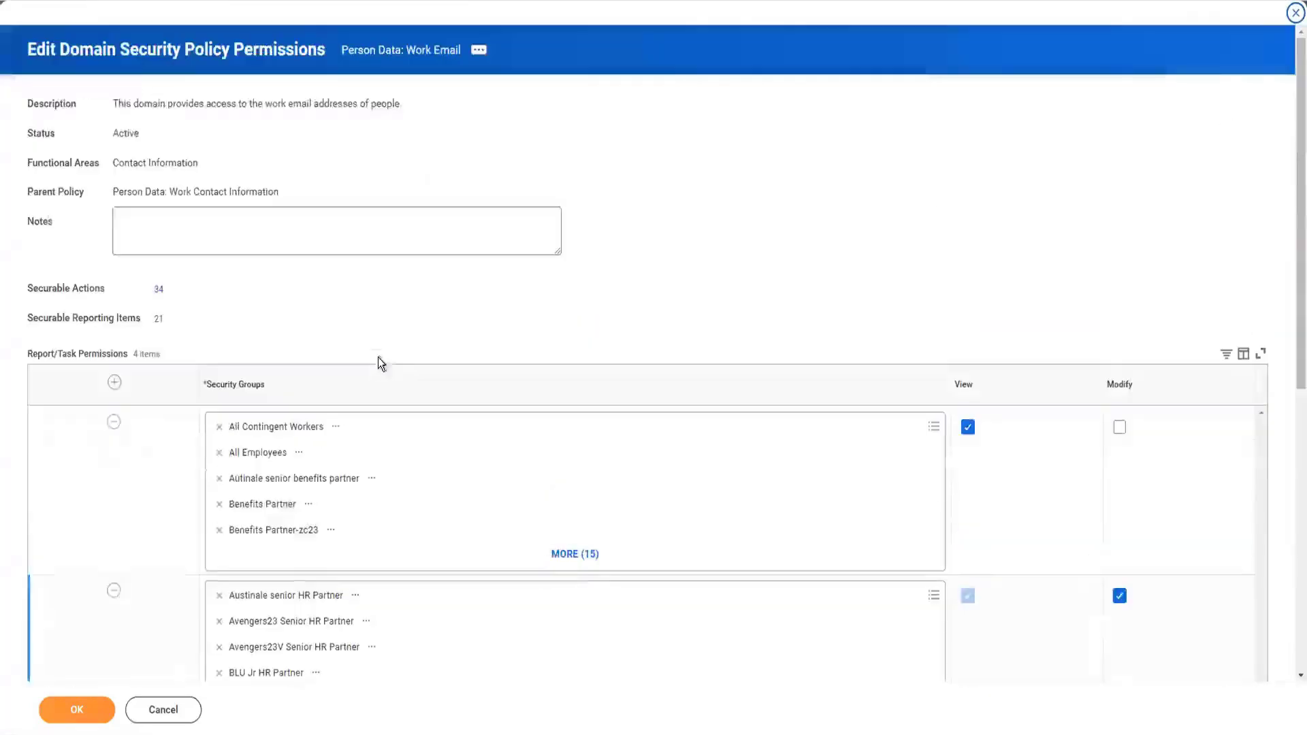
scroll(321, 295, down, 2)
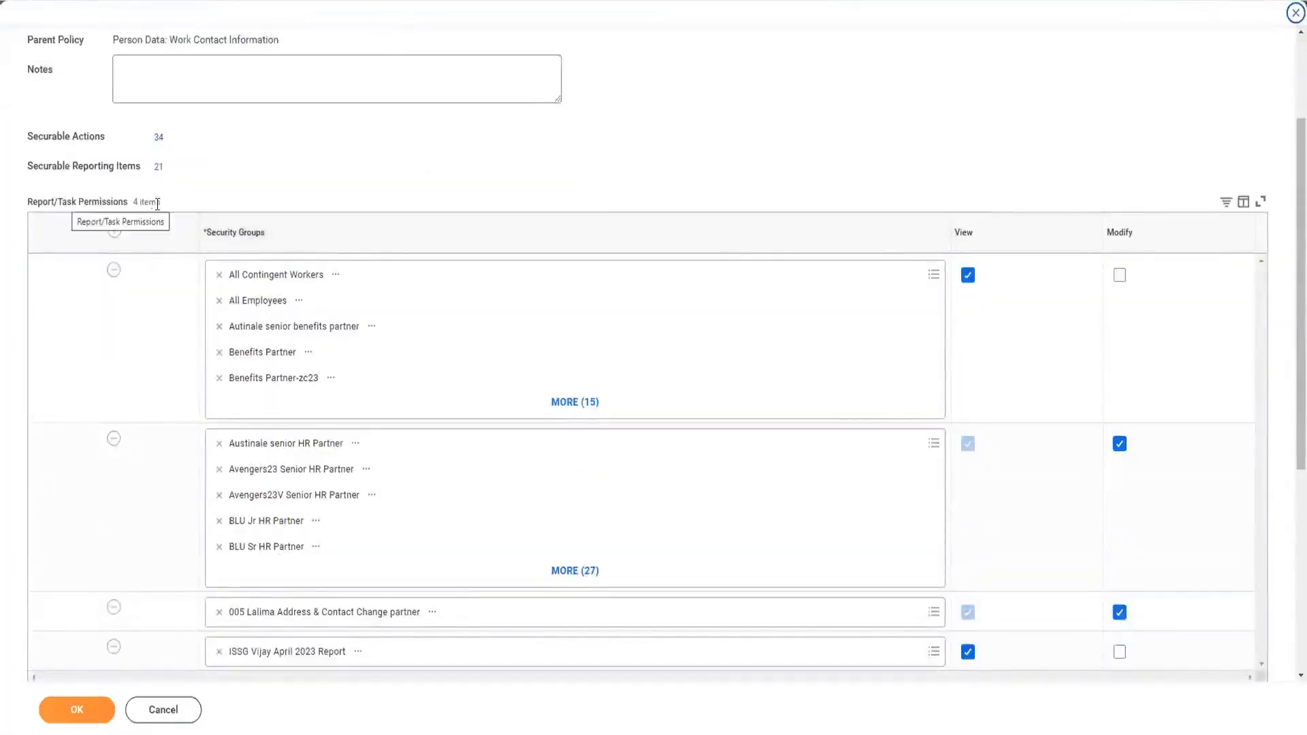
scroll(136, 537, down, 5)
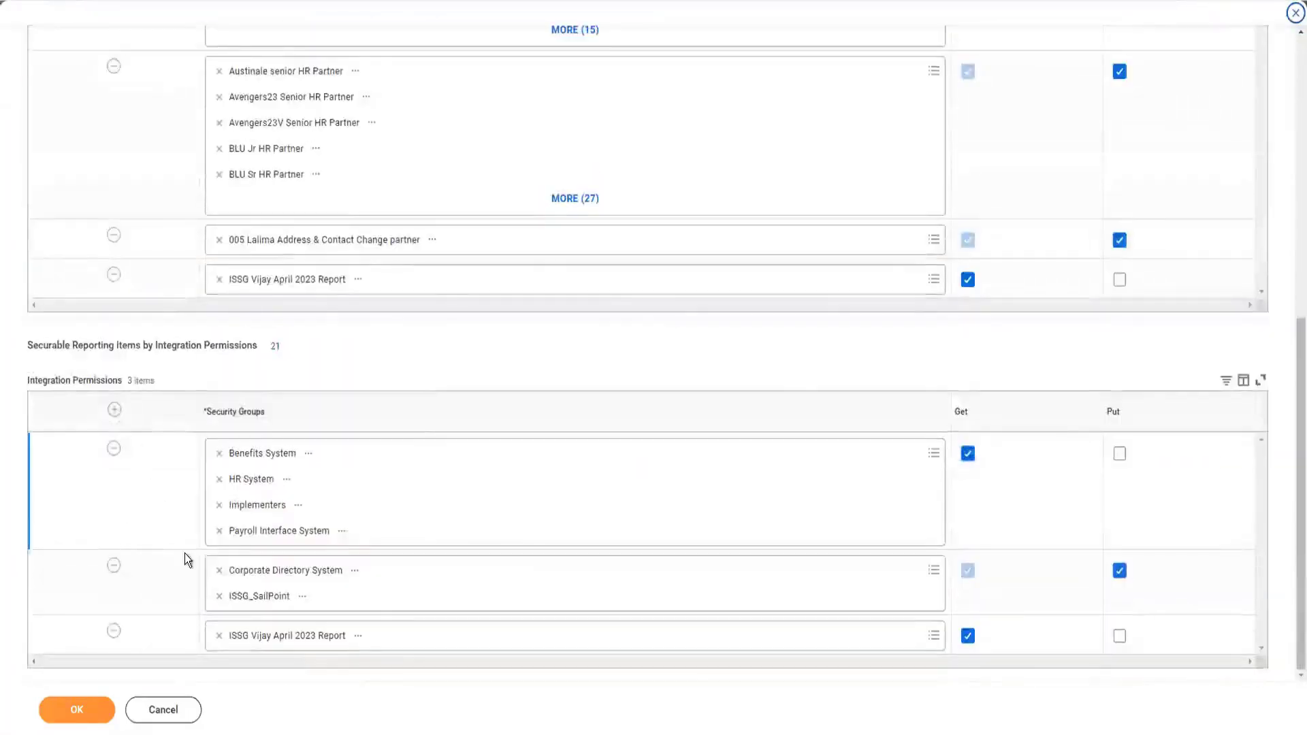
scroll(292, 418, up, 2)
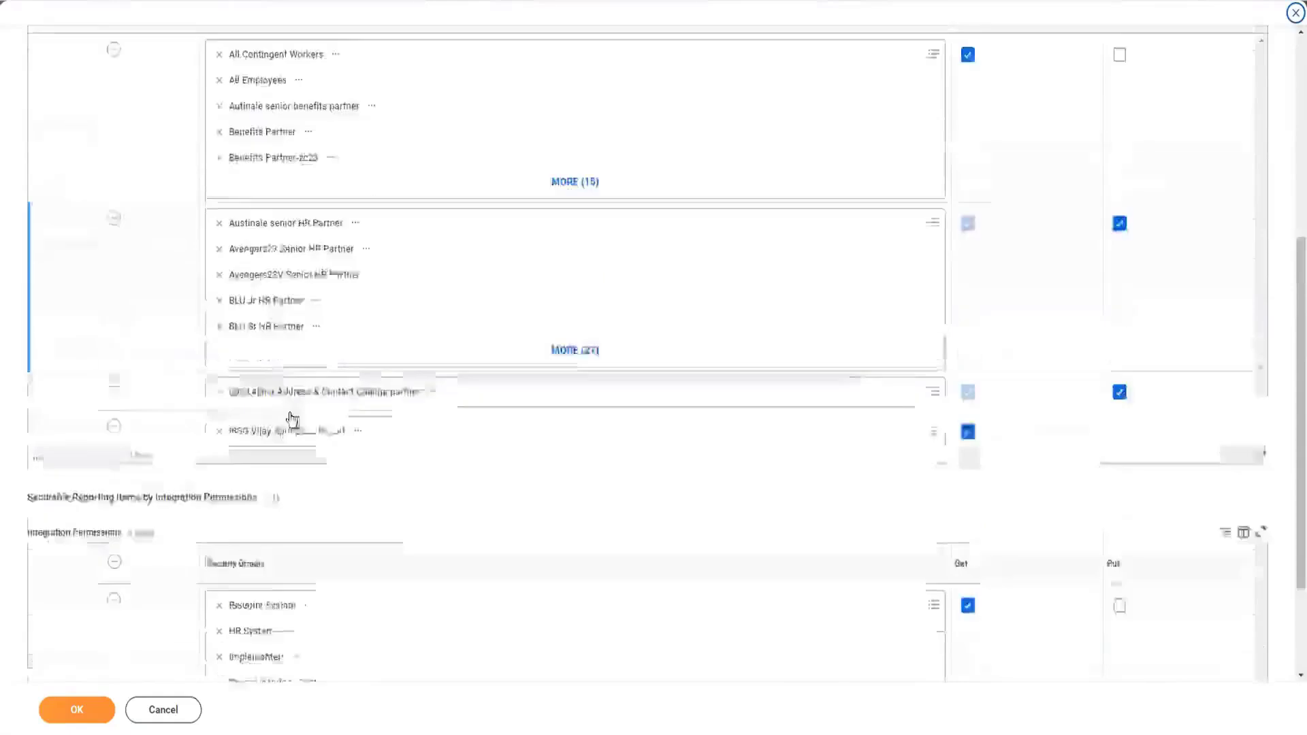
scroll(292, 418, up, 2)
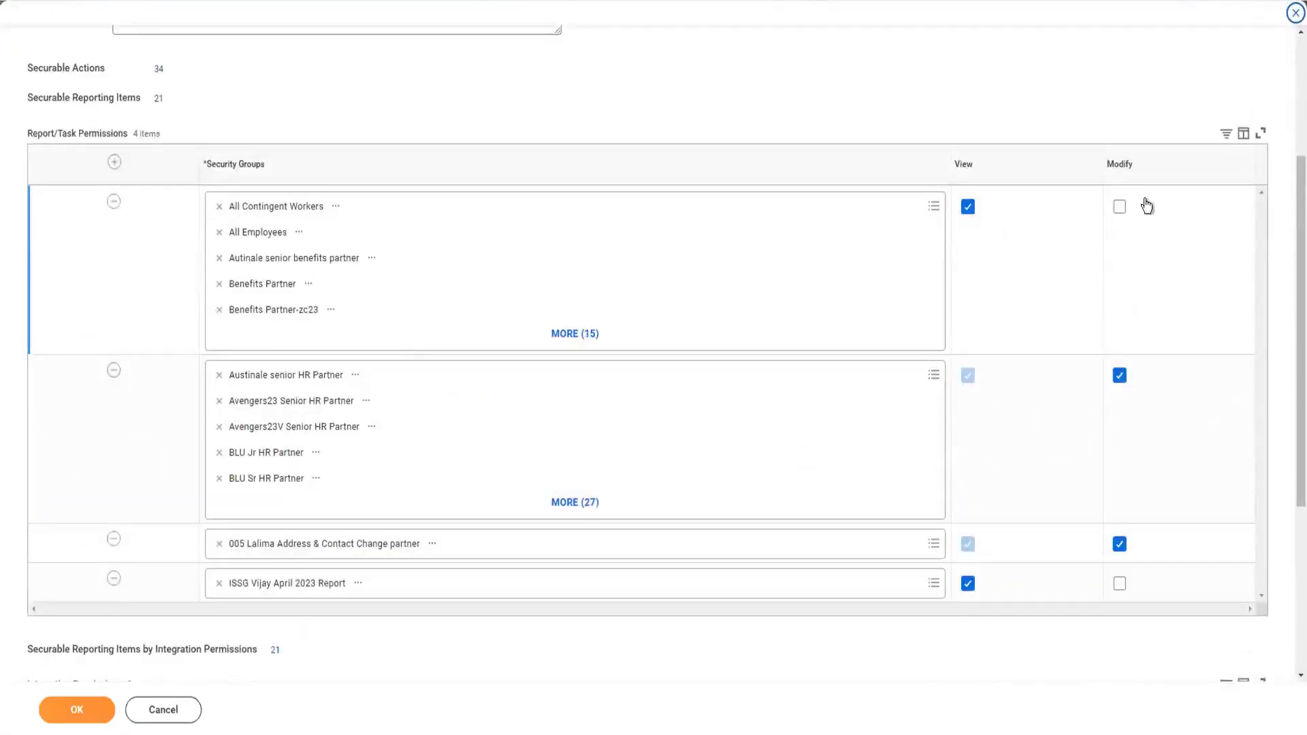
scroll(1028, 375, down, 4)
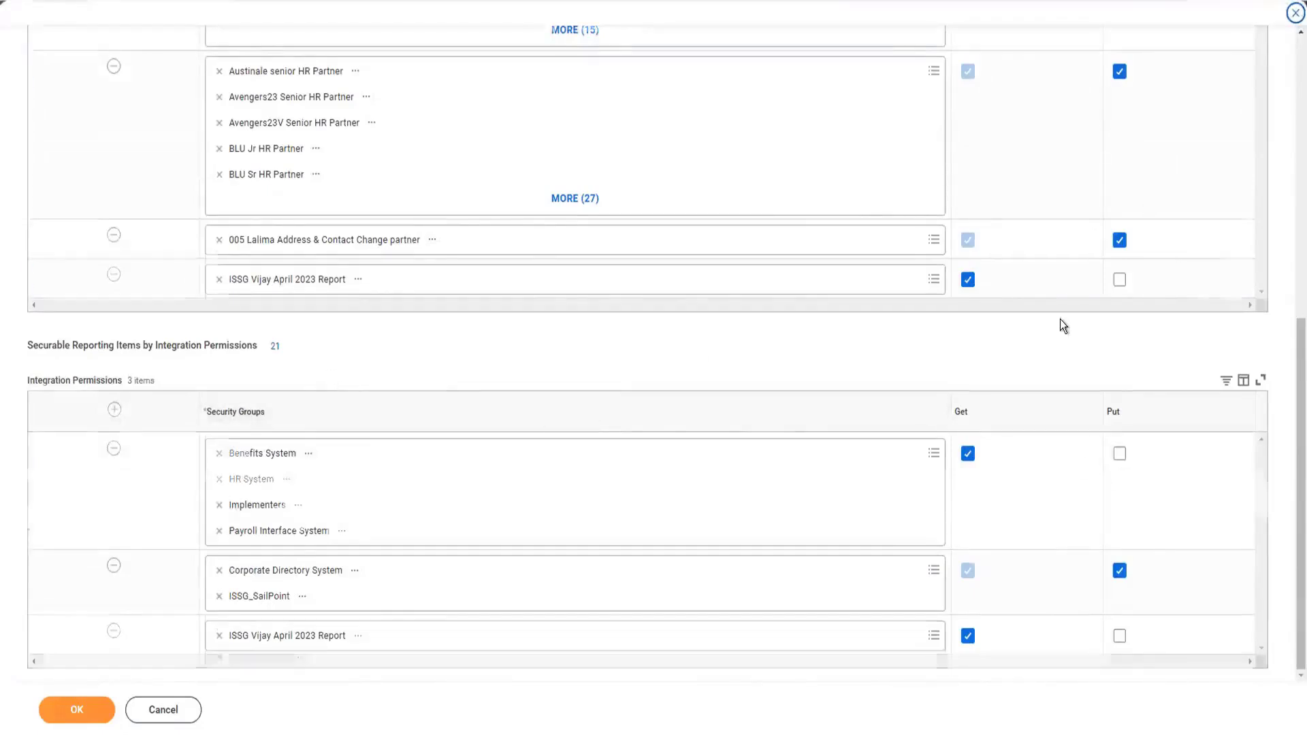
scroll(1060, 320, up, 7)
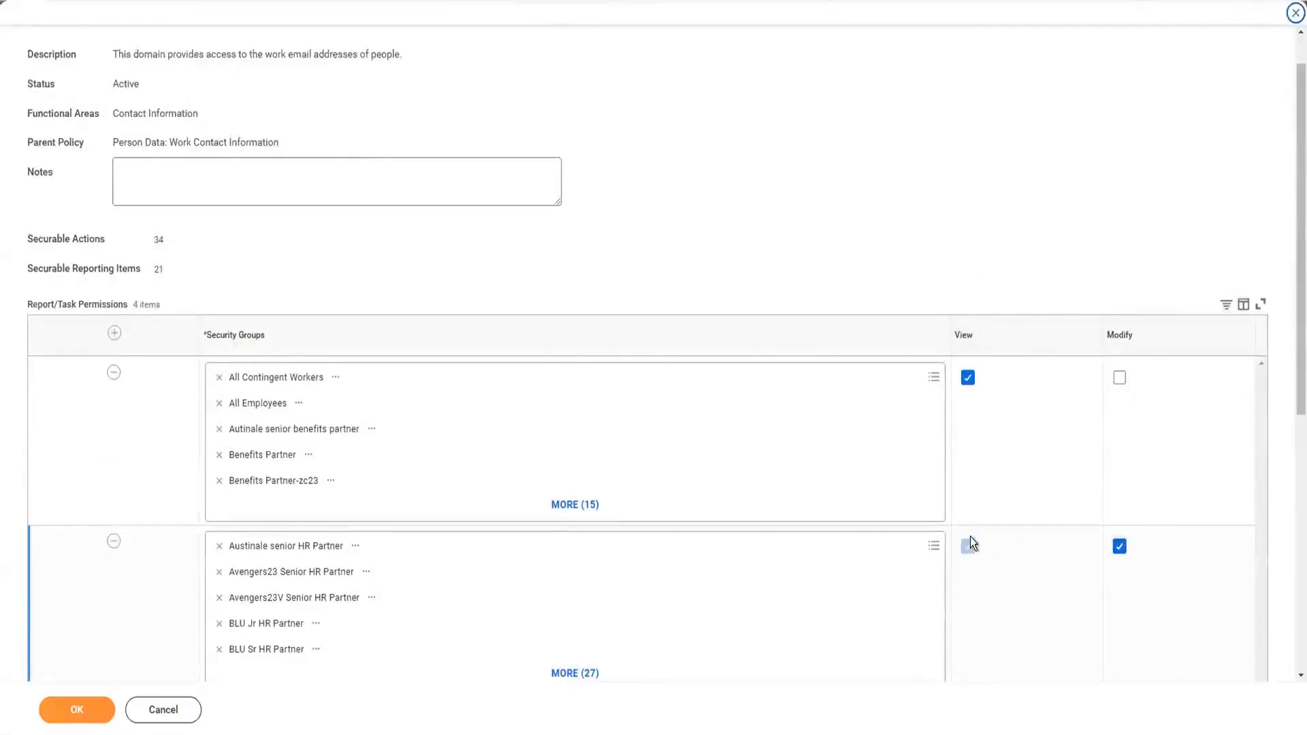
scroll(970, 537, down, 7)
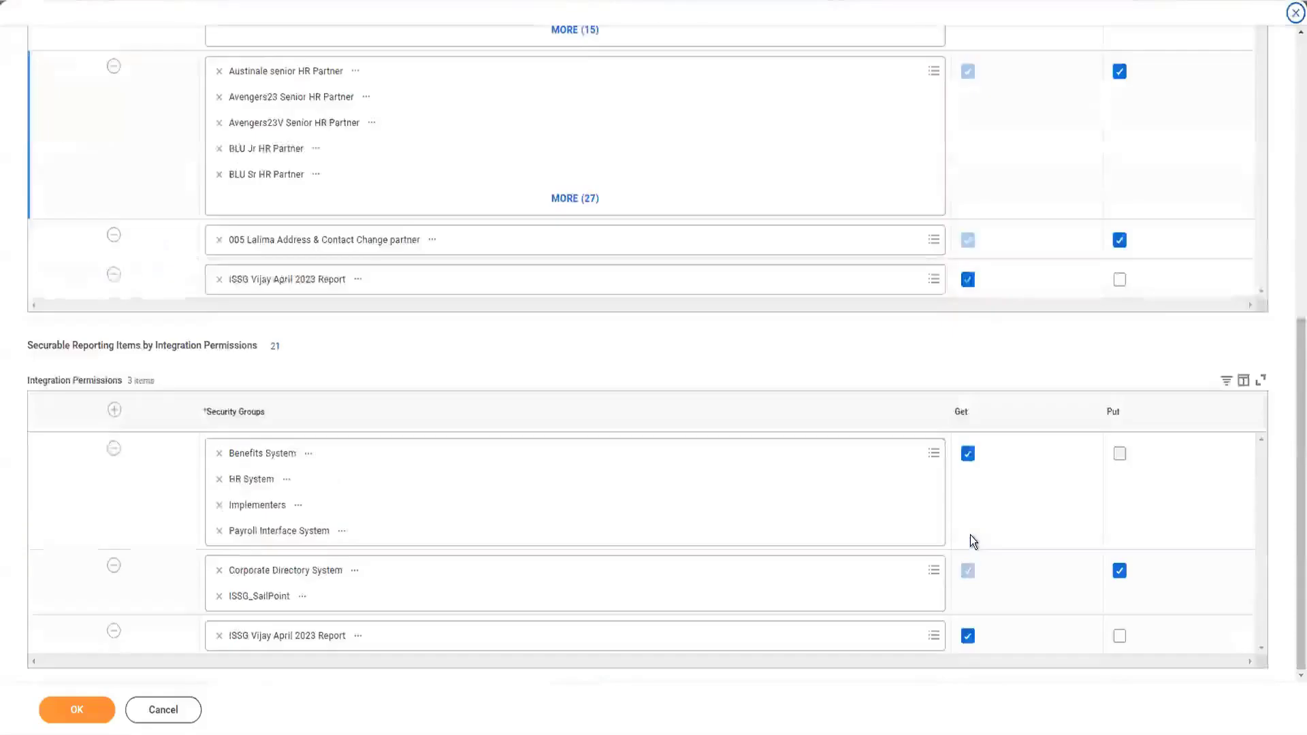
scroll(982, 528, up, 8)
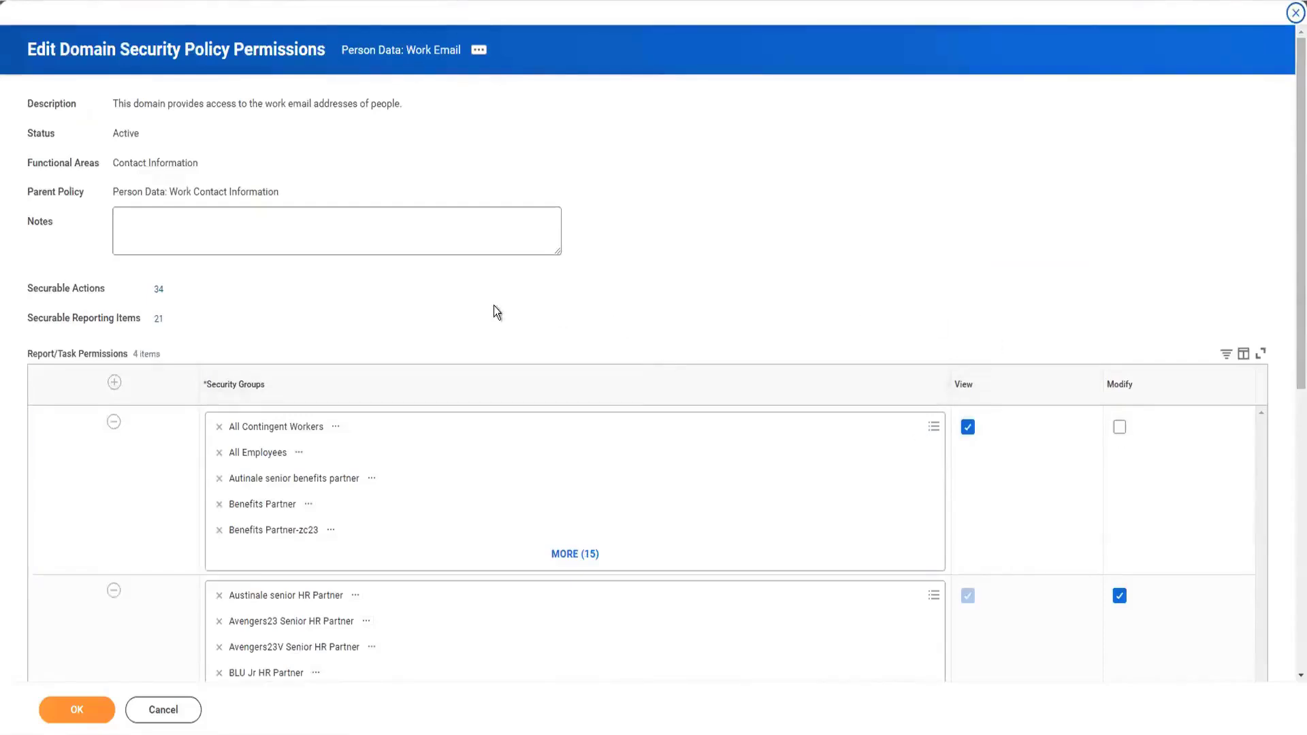
scroll(403, 297, down, 5)
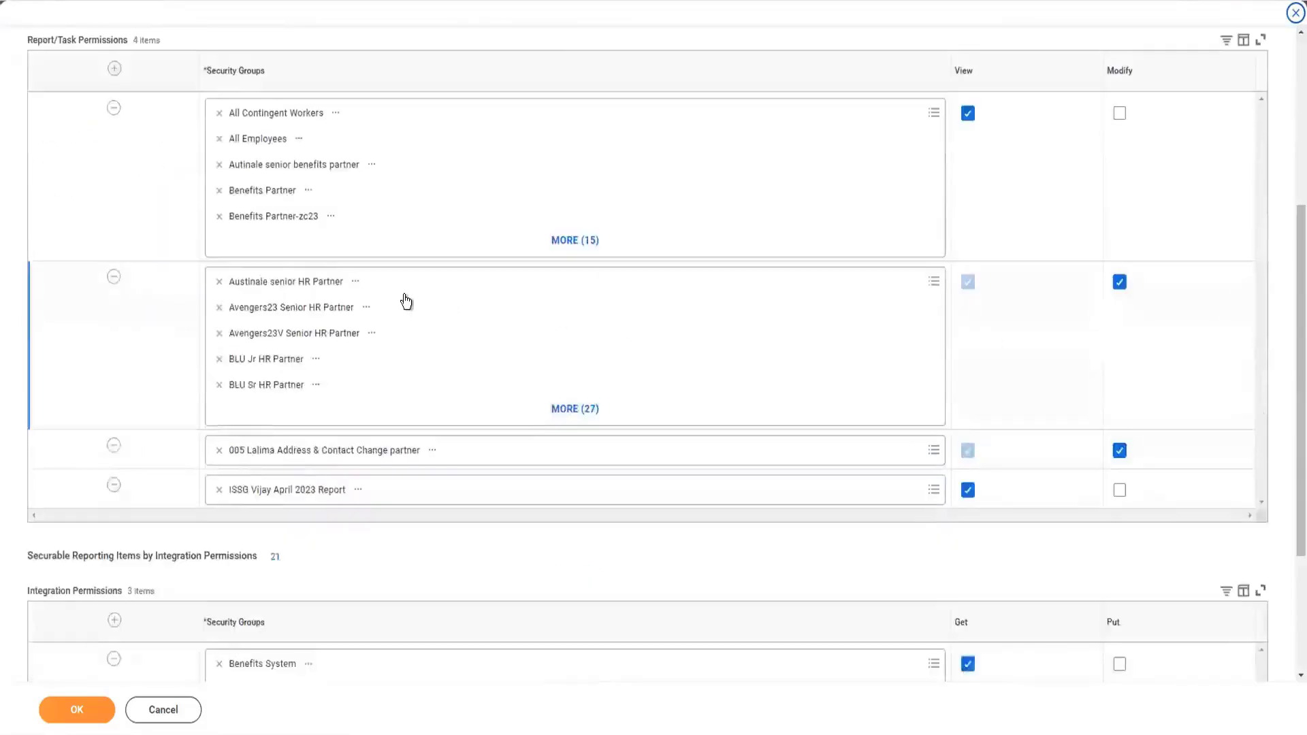
scroll(435, 326, down, 3)
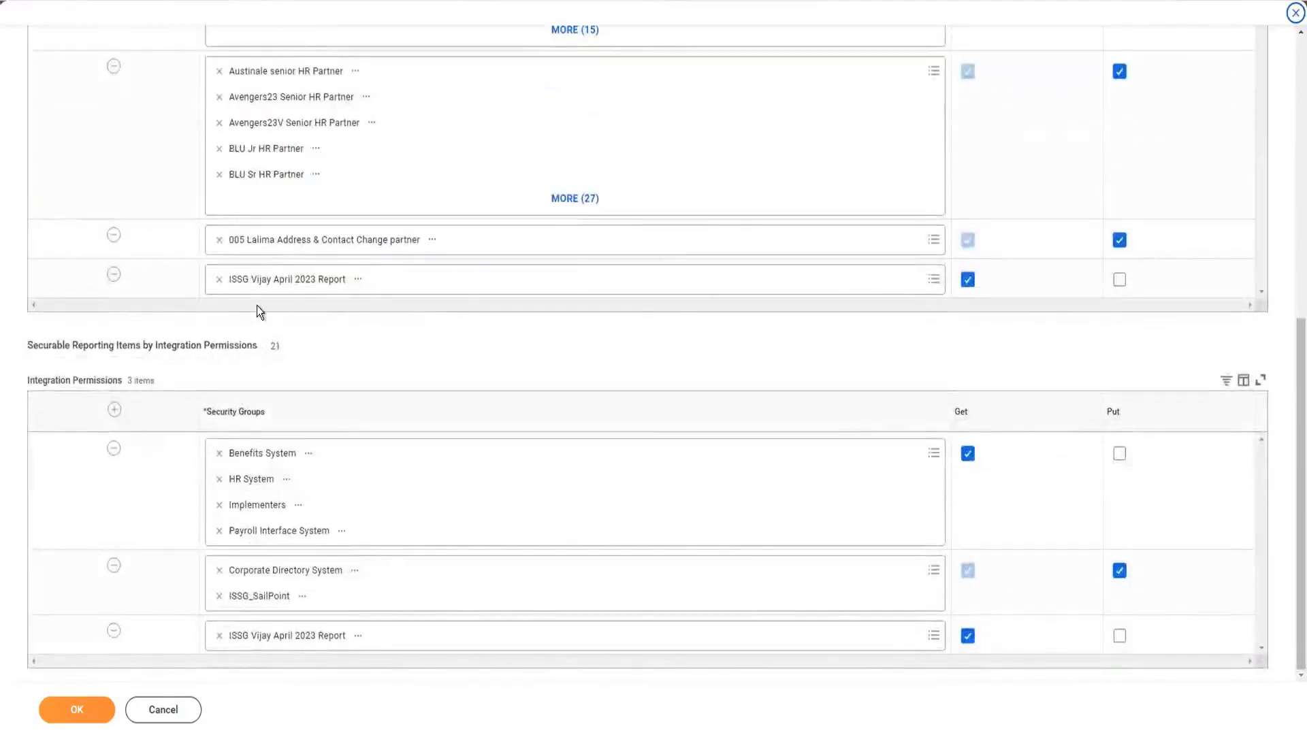
scroll(189, 363, up, 8)
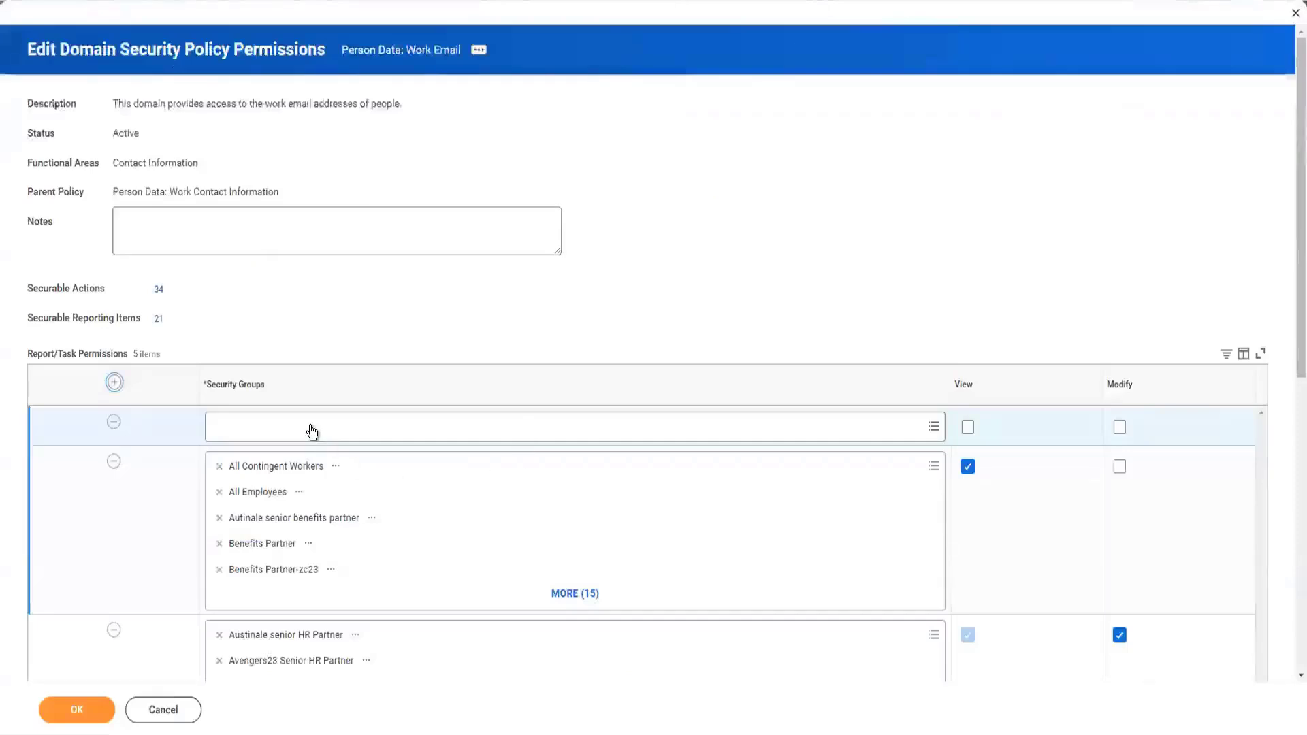
- Find the May 15 ISSG report security group, add it in a new Report/Task Permissions row and grant it View access
click(313, 429)
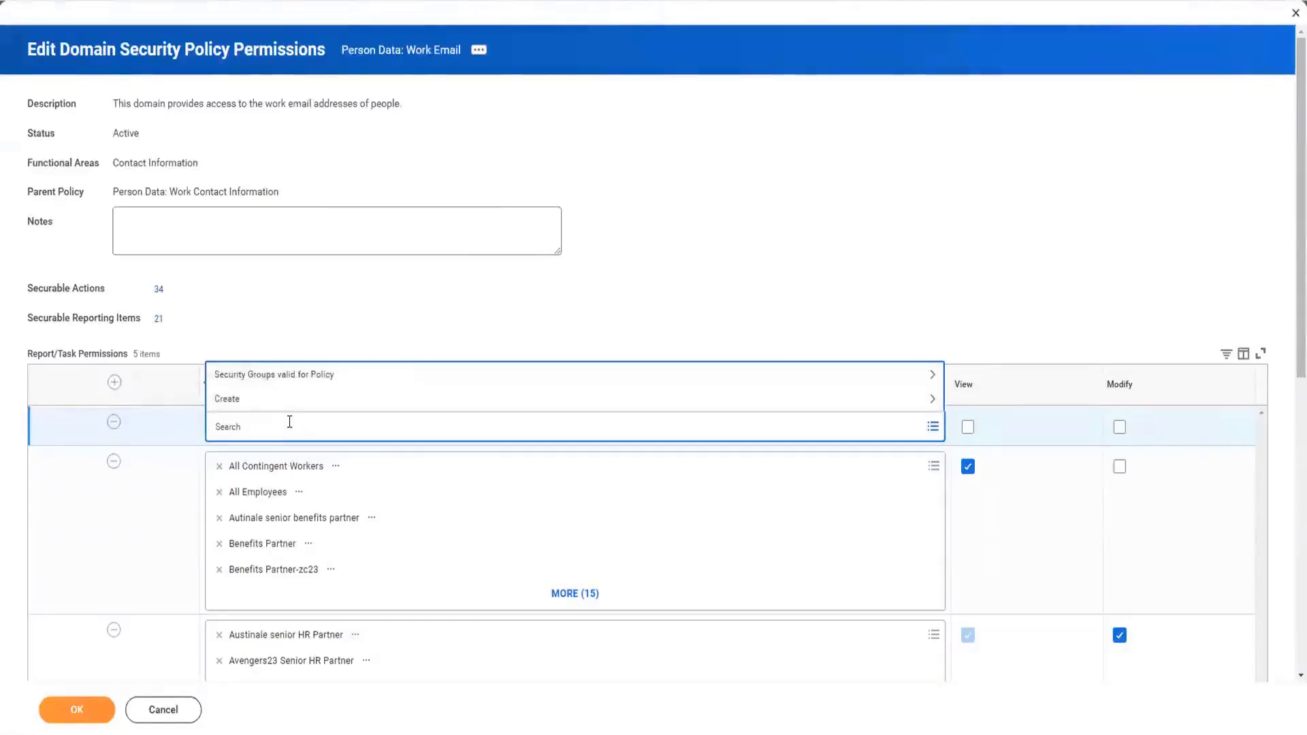
text(issg vokay may)
key(Return)
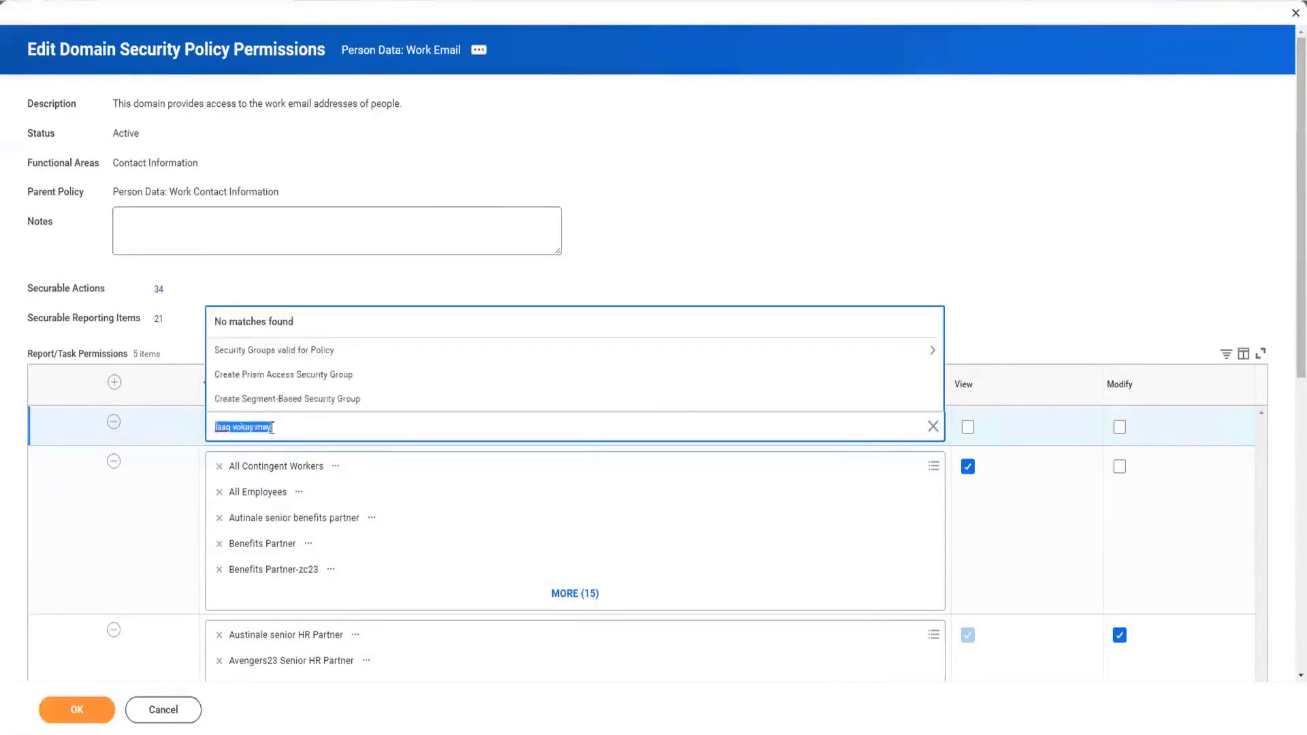
click(254, 429)
key(BackSpace)
key(BackSpace)
key(BackSpace)
key(BackSpace)
text(ijay)
key(Return)
double_click(248, 428)
text(vijay)
key(Return)
click(248, 428)
key(BackSpace)
key(Return)
click(261, 430)
key(BackSpace)
key(BackSpace)
key(BackSpace)
text(may)
key(Return)
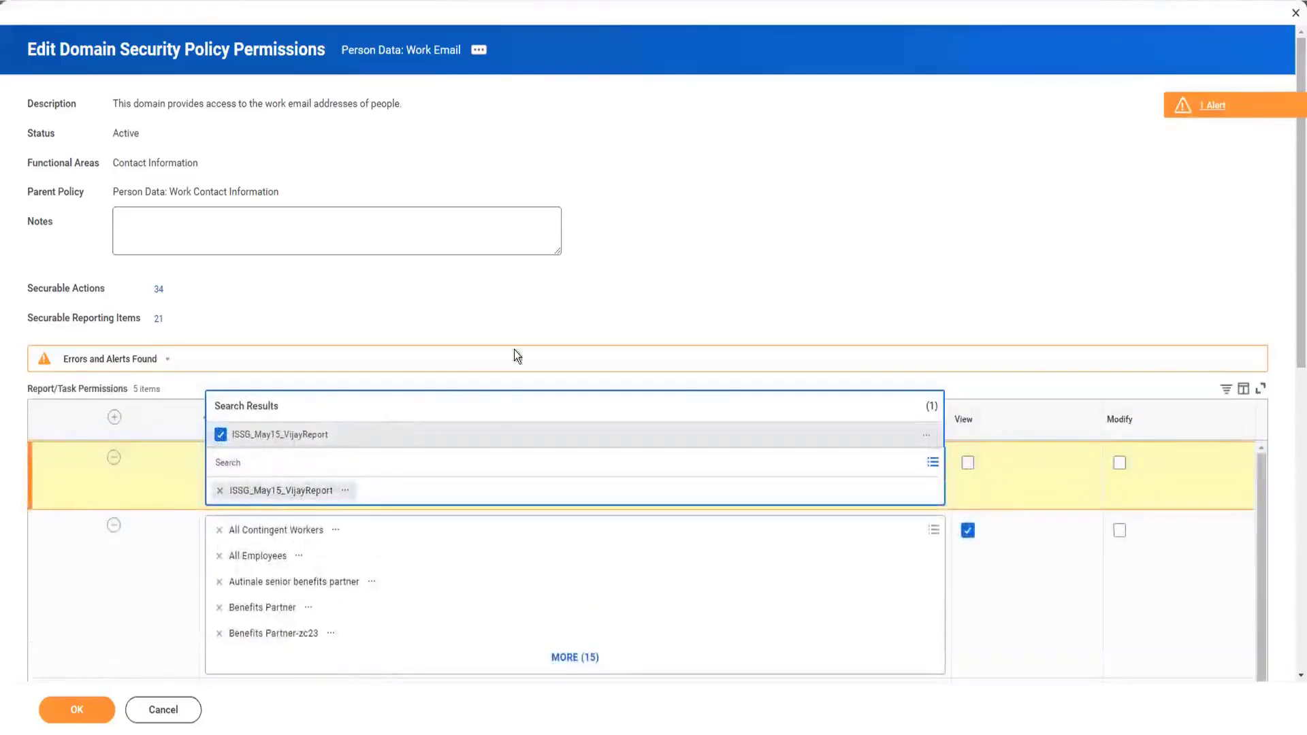
click(447, 446)
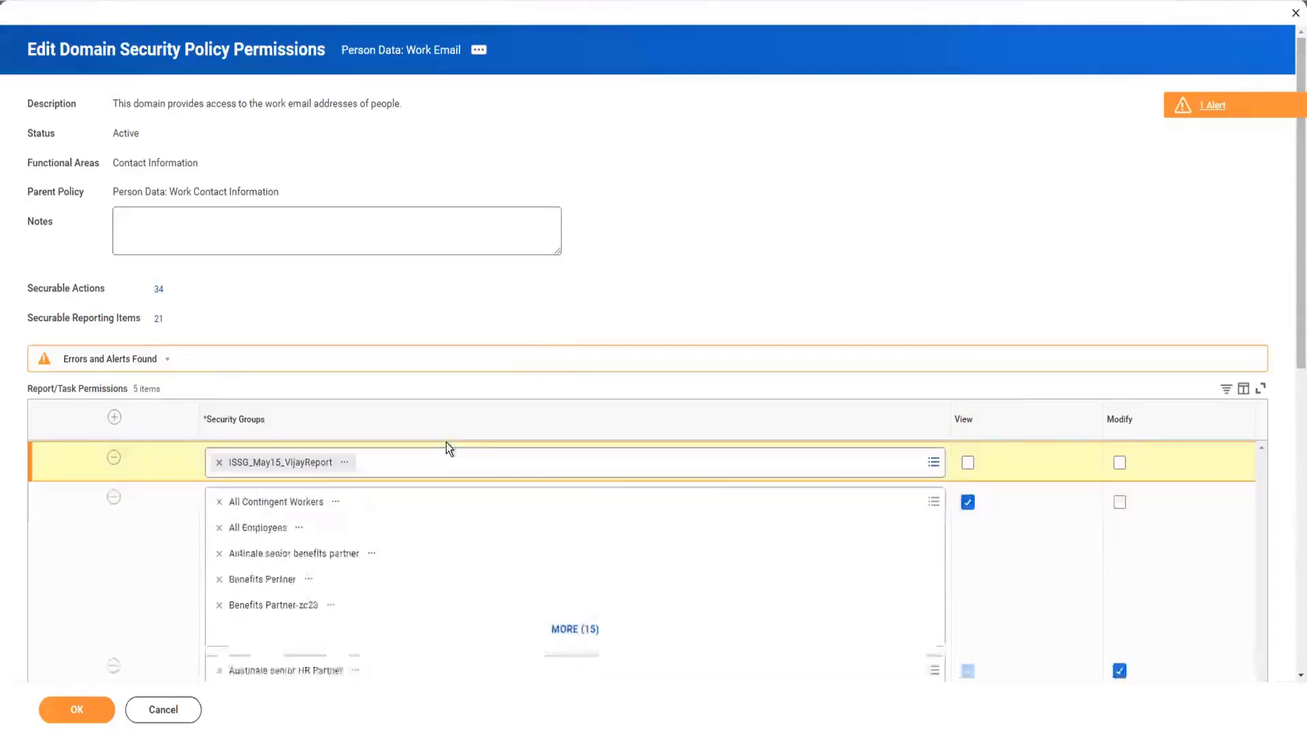
click(967, 465)
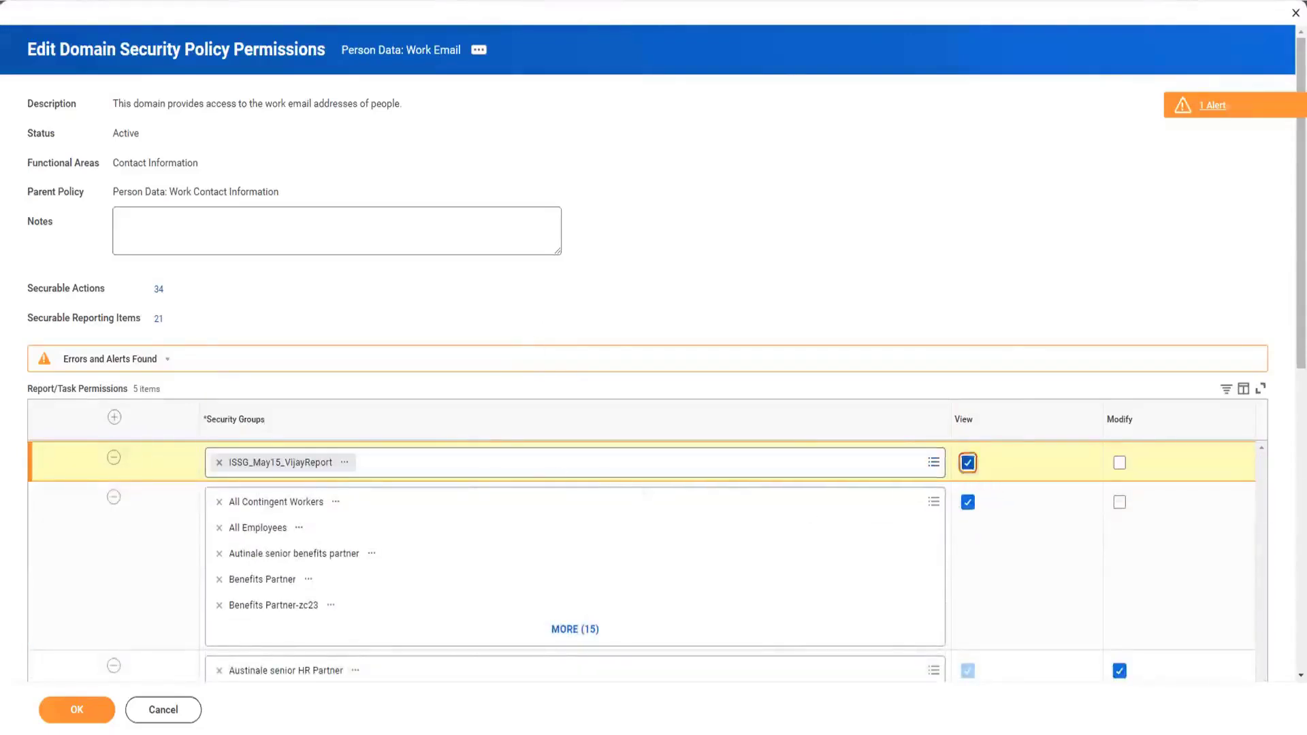
- Copy the name of the May 15 ISSG report security group from its Report/Task Permissions row
scroll(495, 431, down, 2)
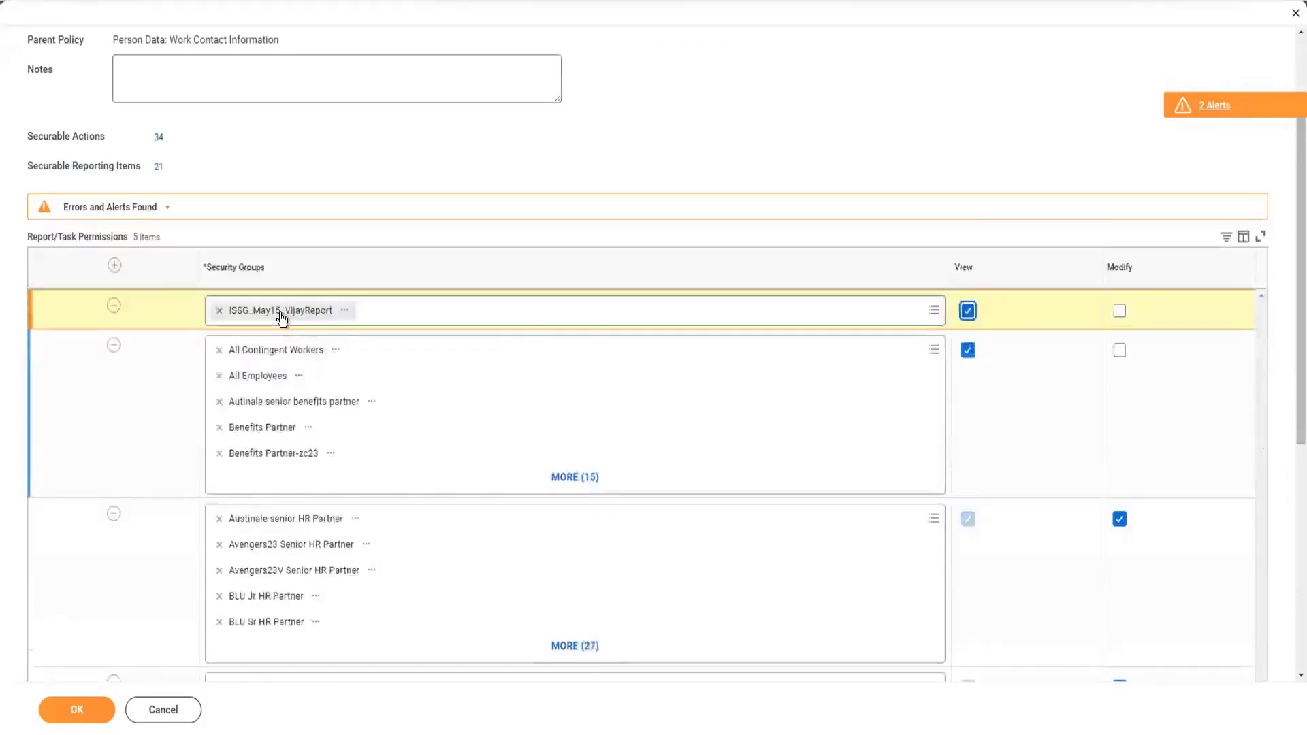
right_click(282, 315)
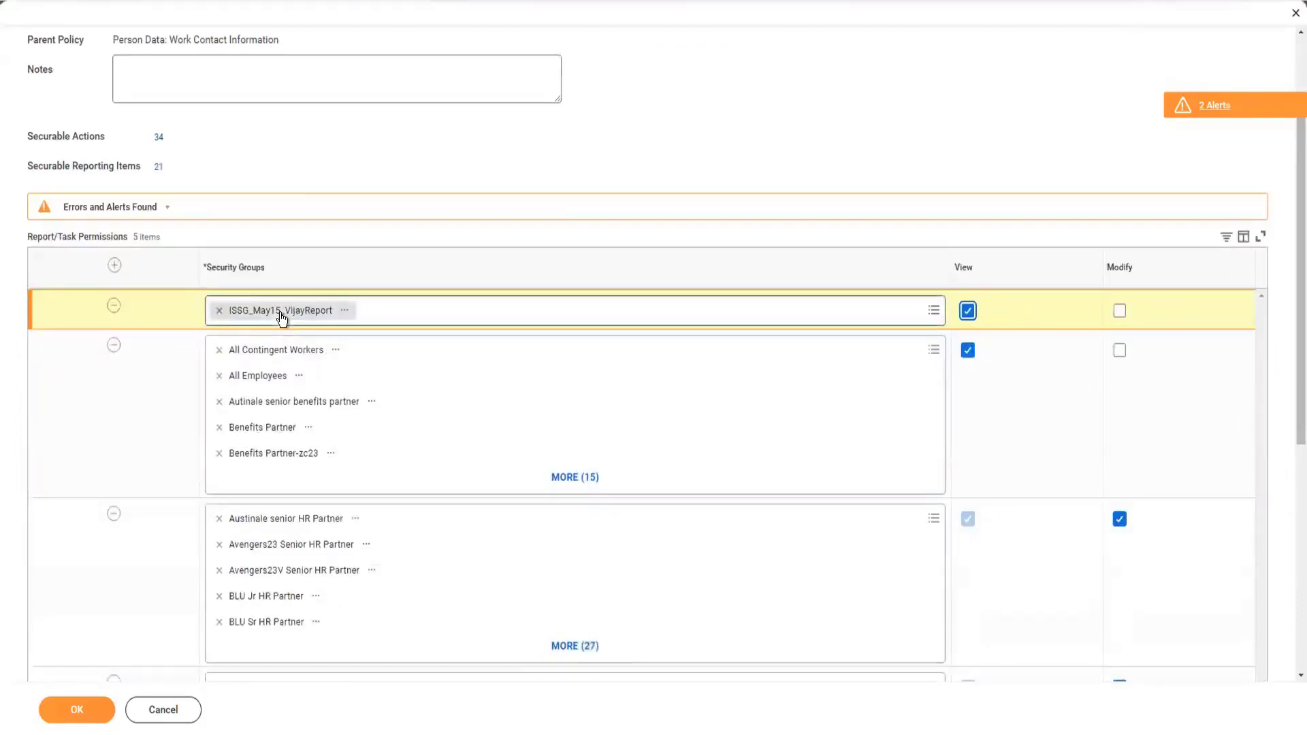
click(315, 376)
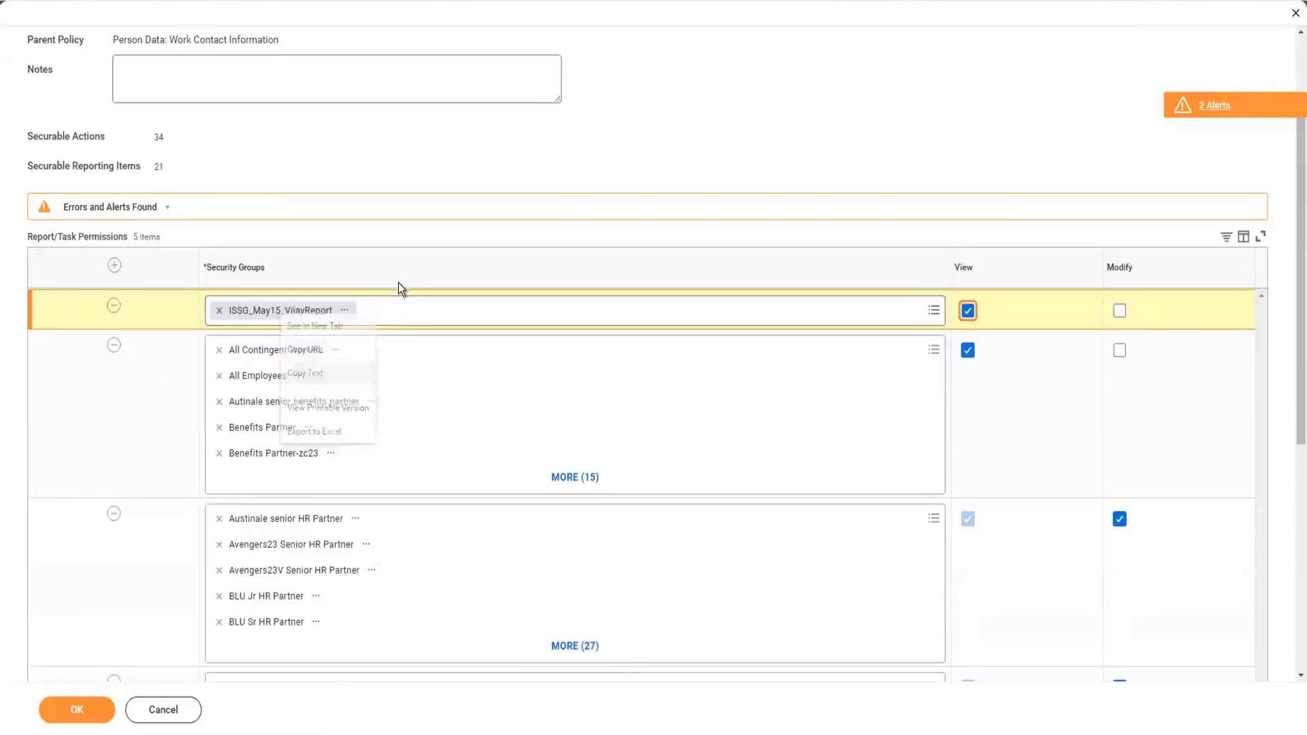
- Add the copied May 15 ISSG report group in a new Integration Permissions row, grant it Get access and save the policy
scroll(399, 283, down, 6)
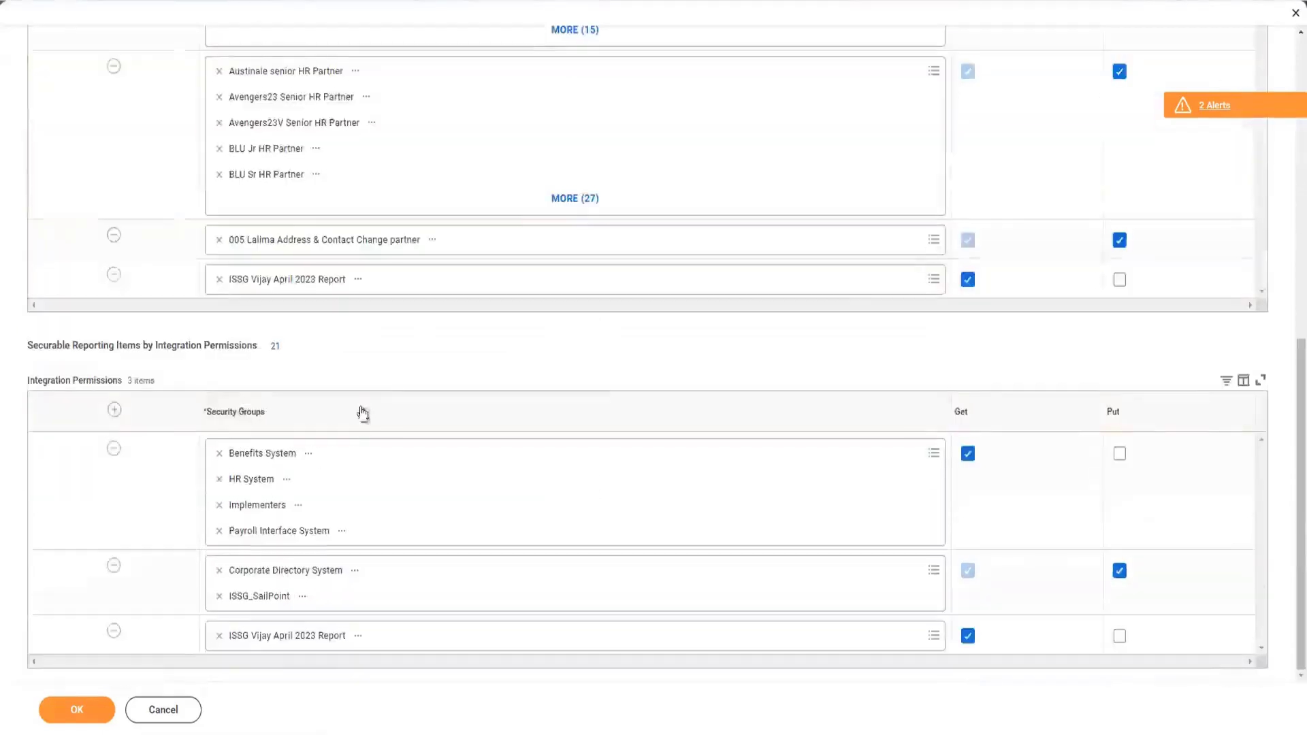
click(113, 409)
click(327, 452)
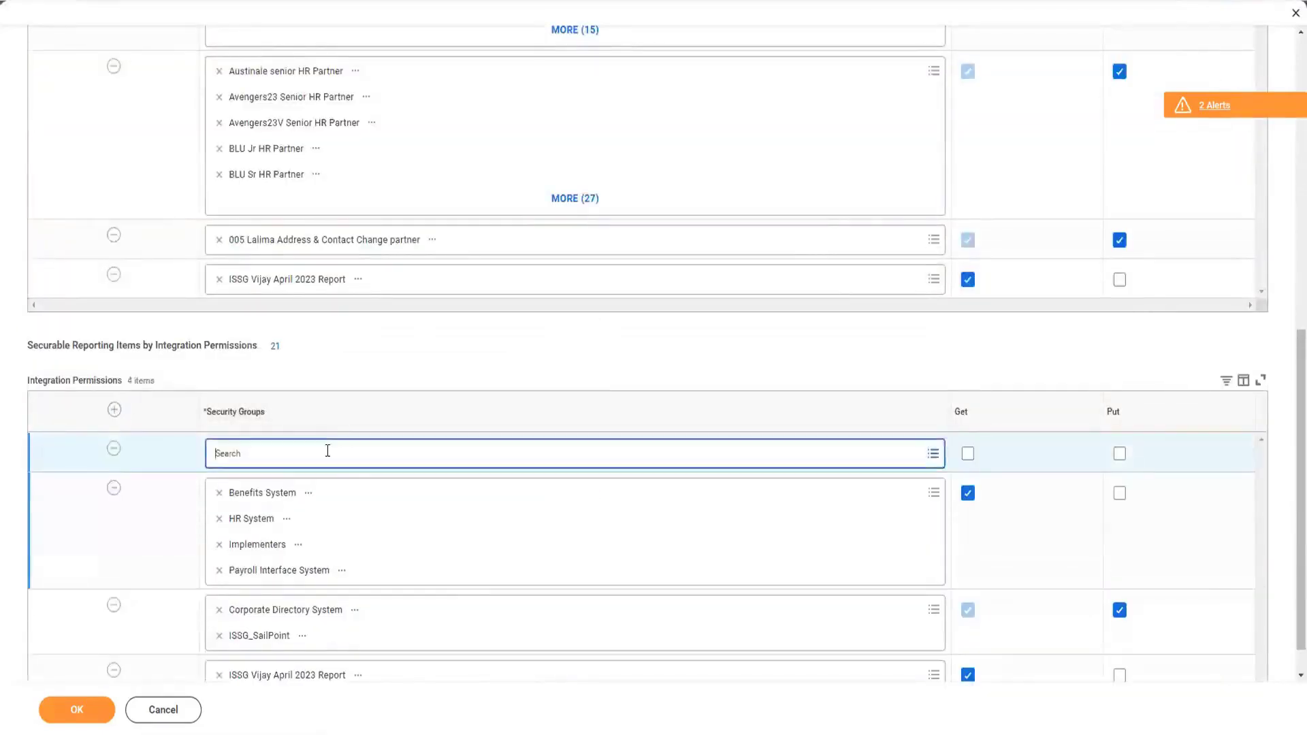
key(ctrl+v)
key(Return)
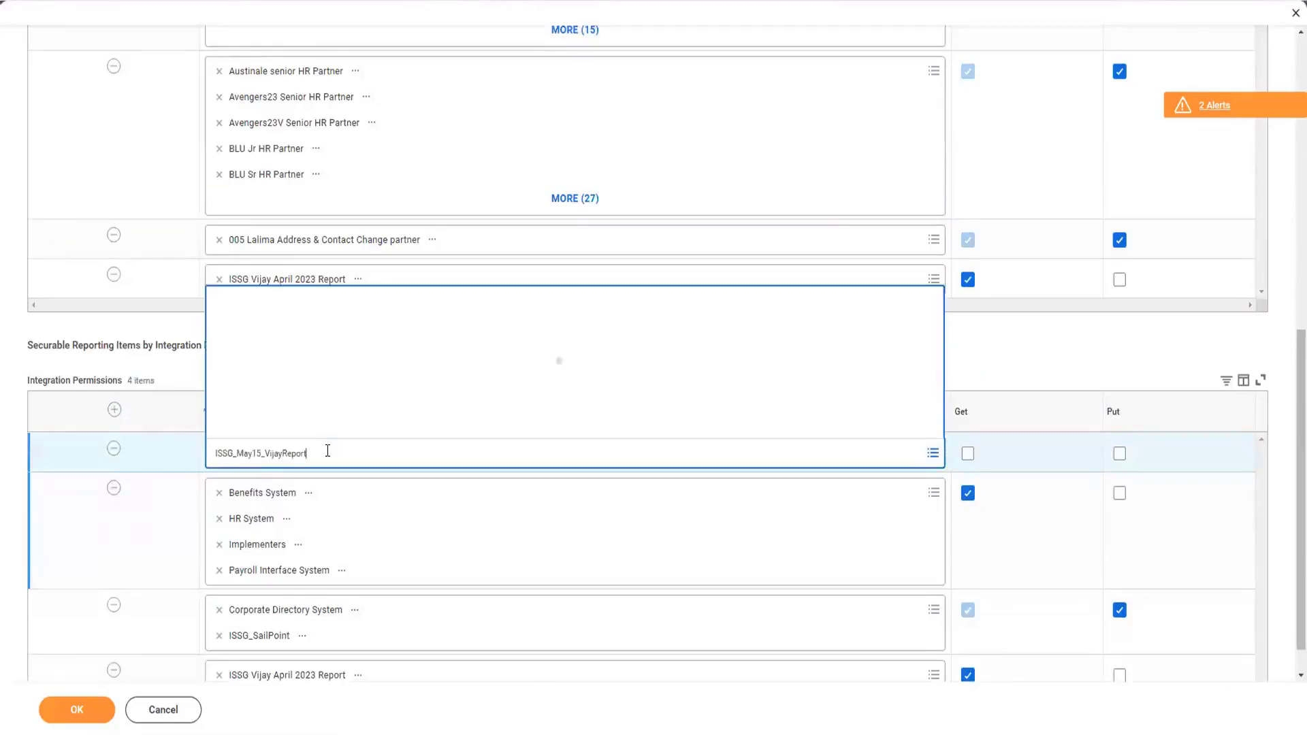
click(968, 460)
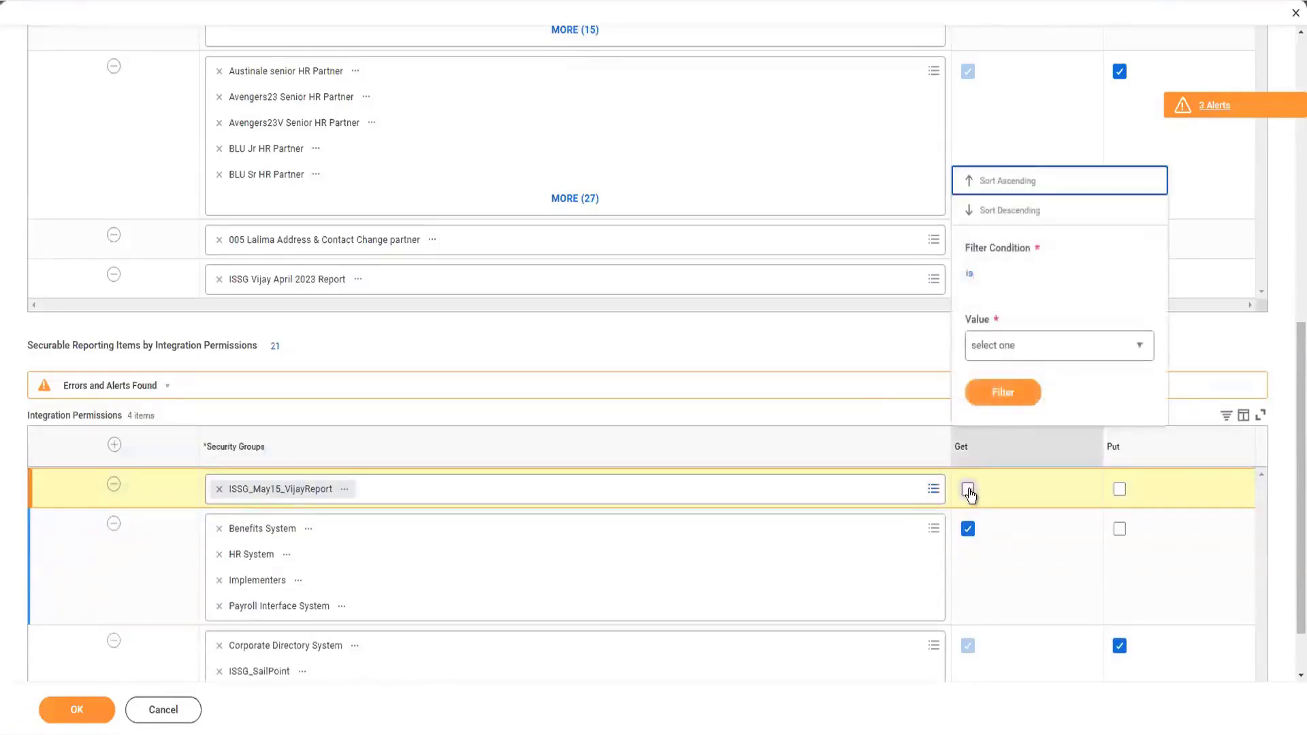
click(969, 493)
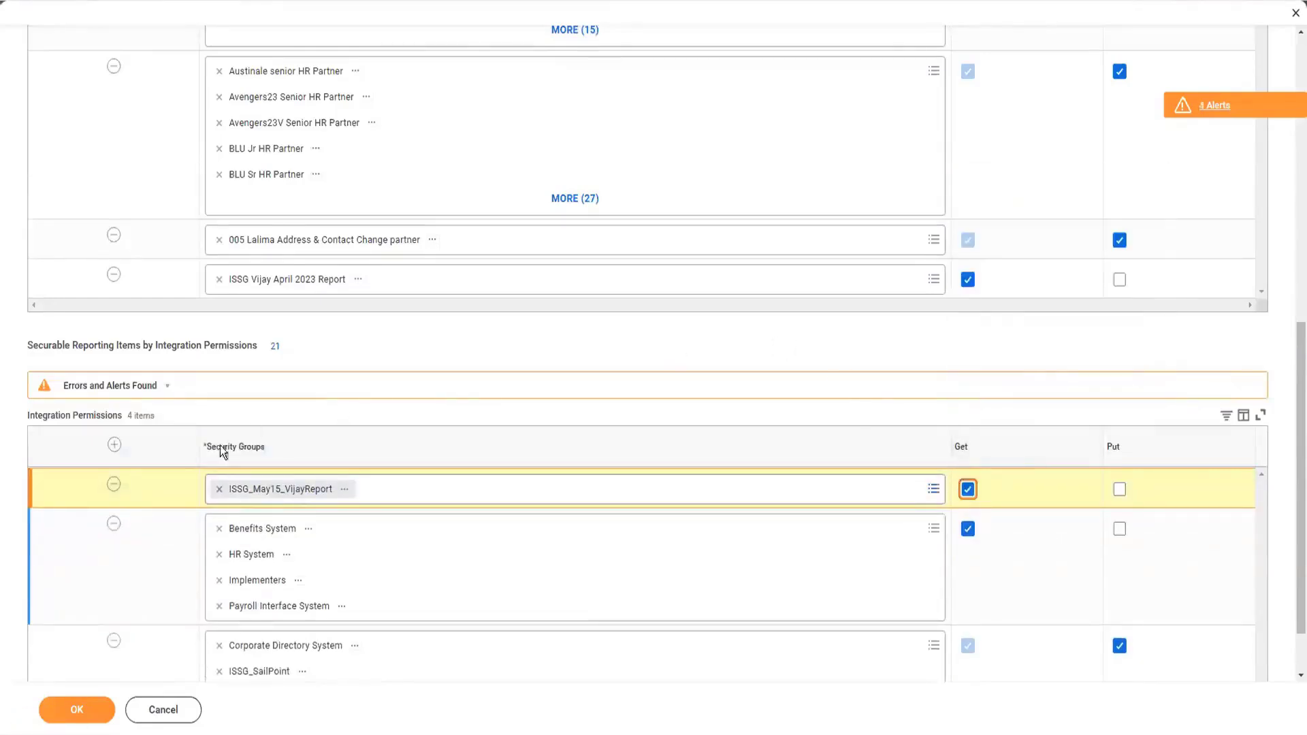
click(76, 713)
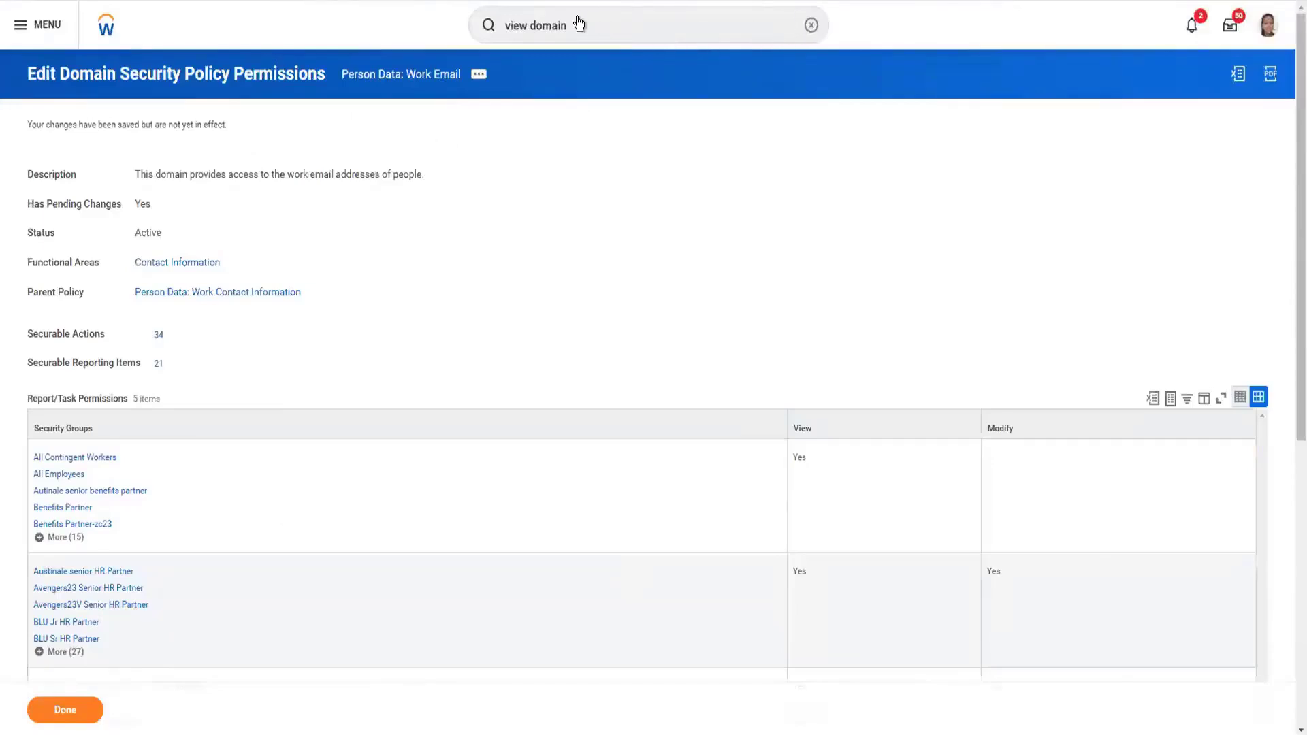
- Search for "act pend sec" and open the Activate Pending Security Policy Changes task
click(811, 25)
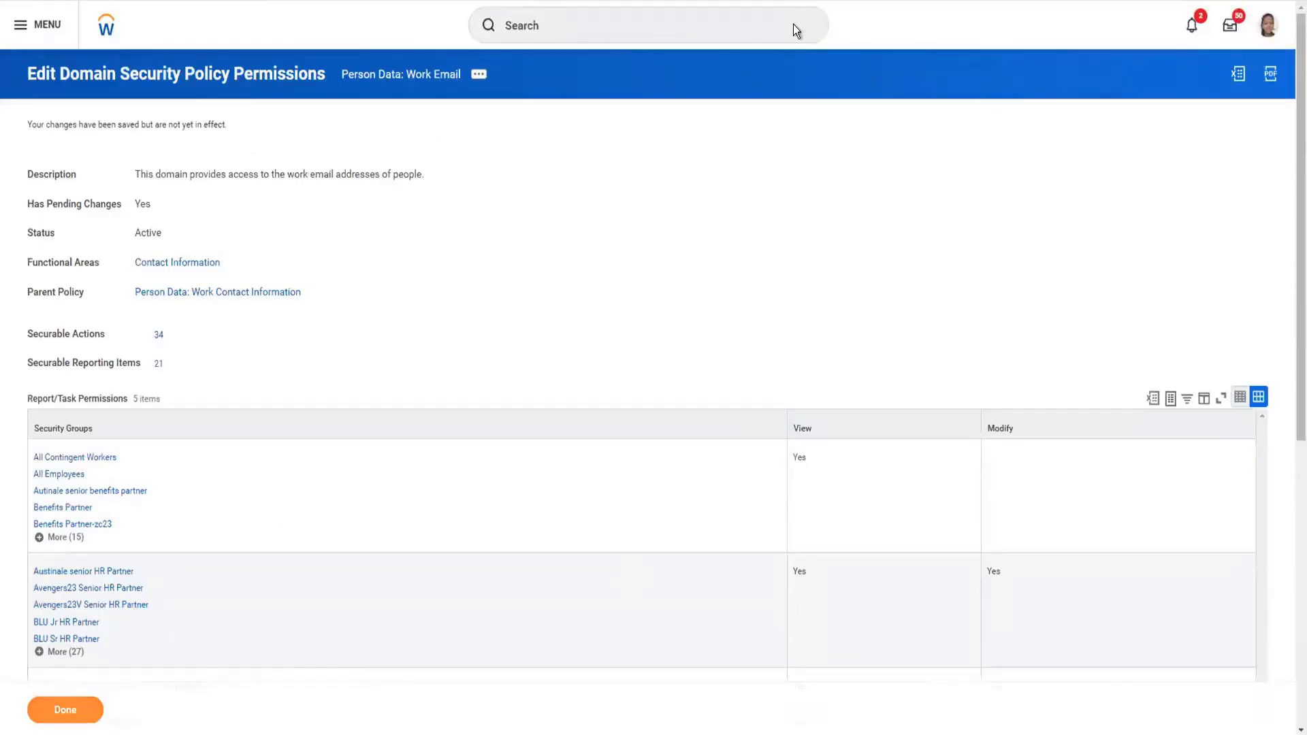
click(622, 19)
text(ac)
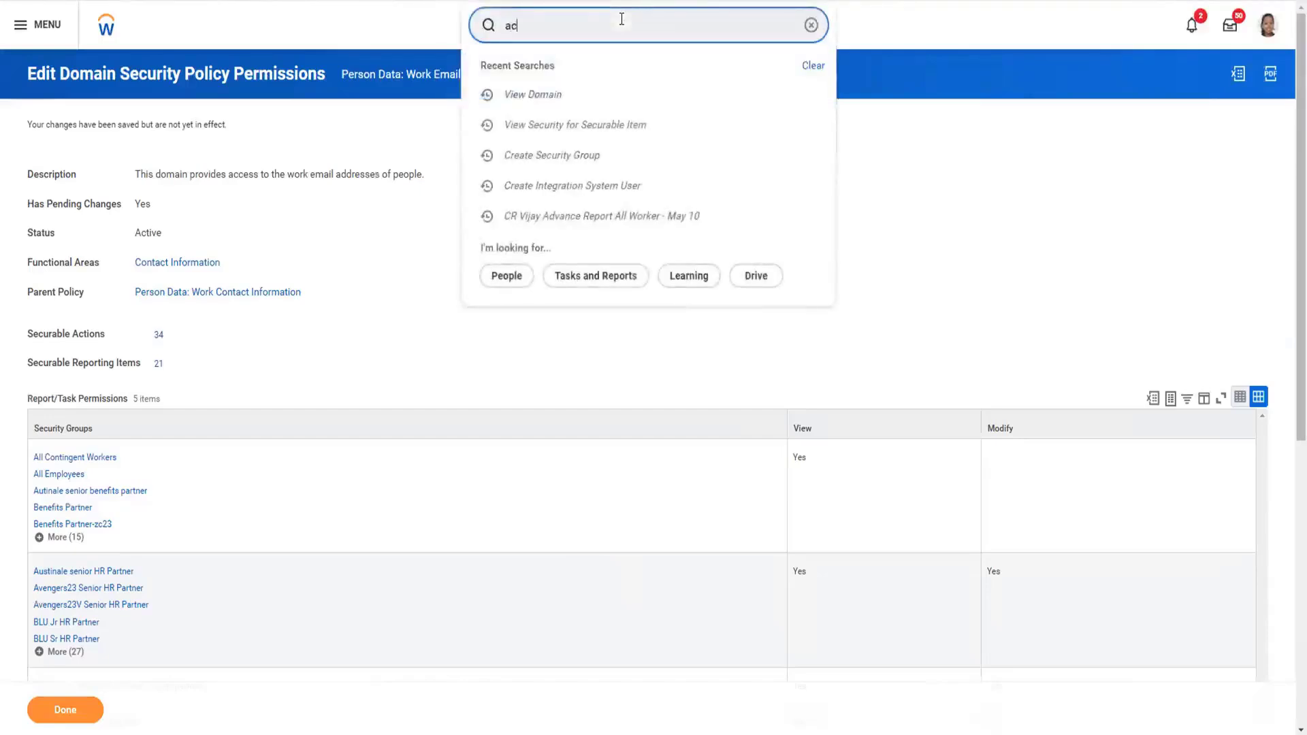
text(t pend sec)
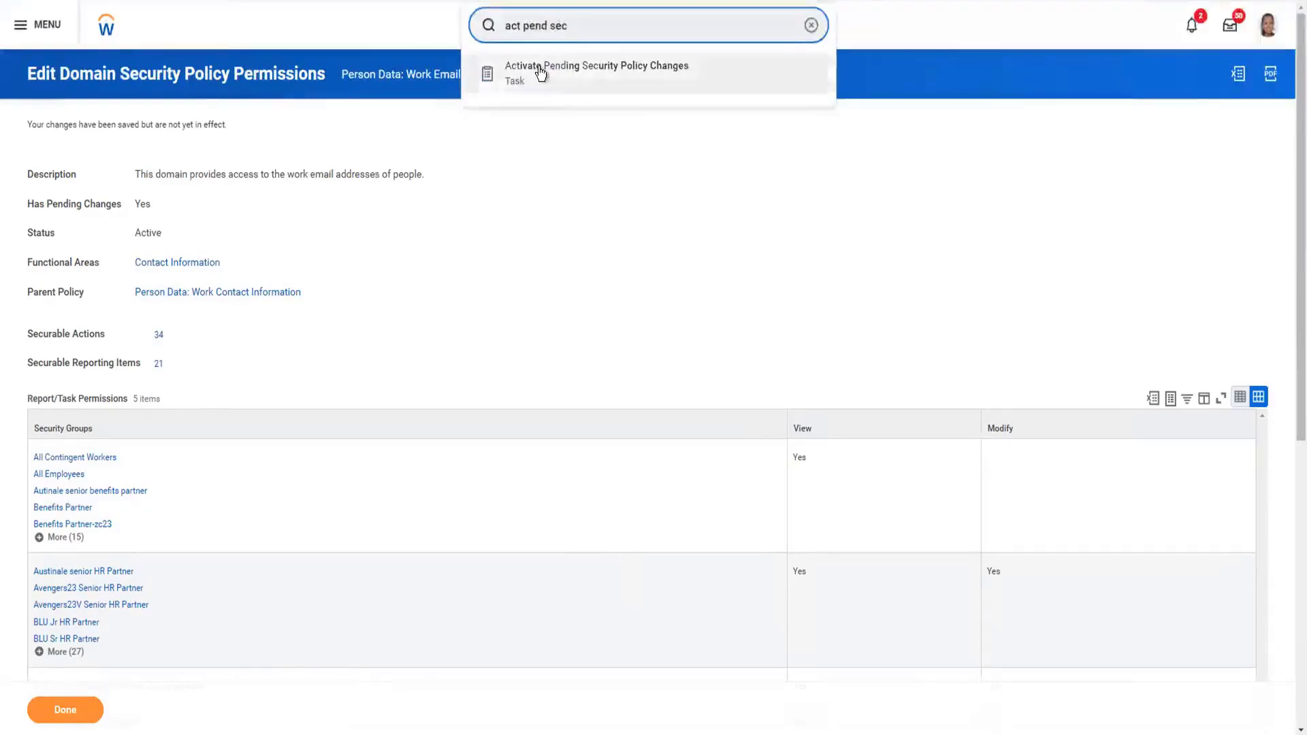
click(540, 72)
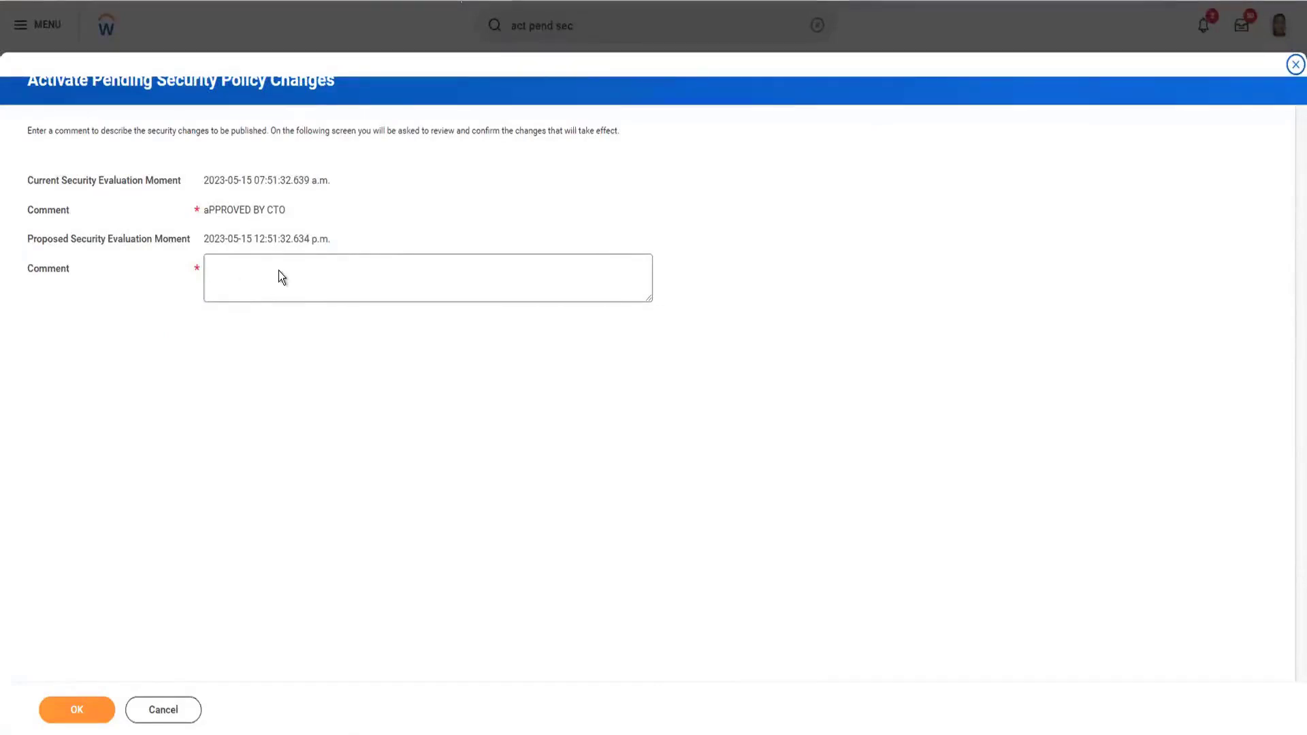
- Enter a comment made of the administrator's first name and "sec", proceed to the review and mark the pending changes as confirmed
click(215, 271)
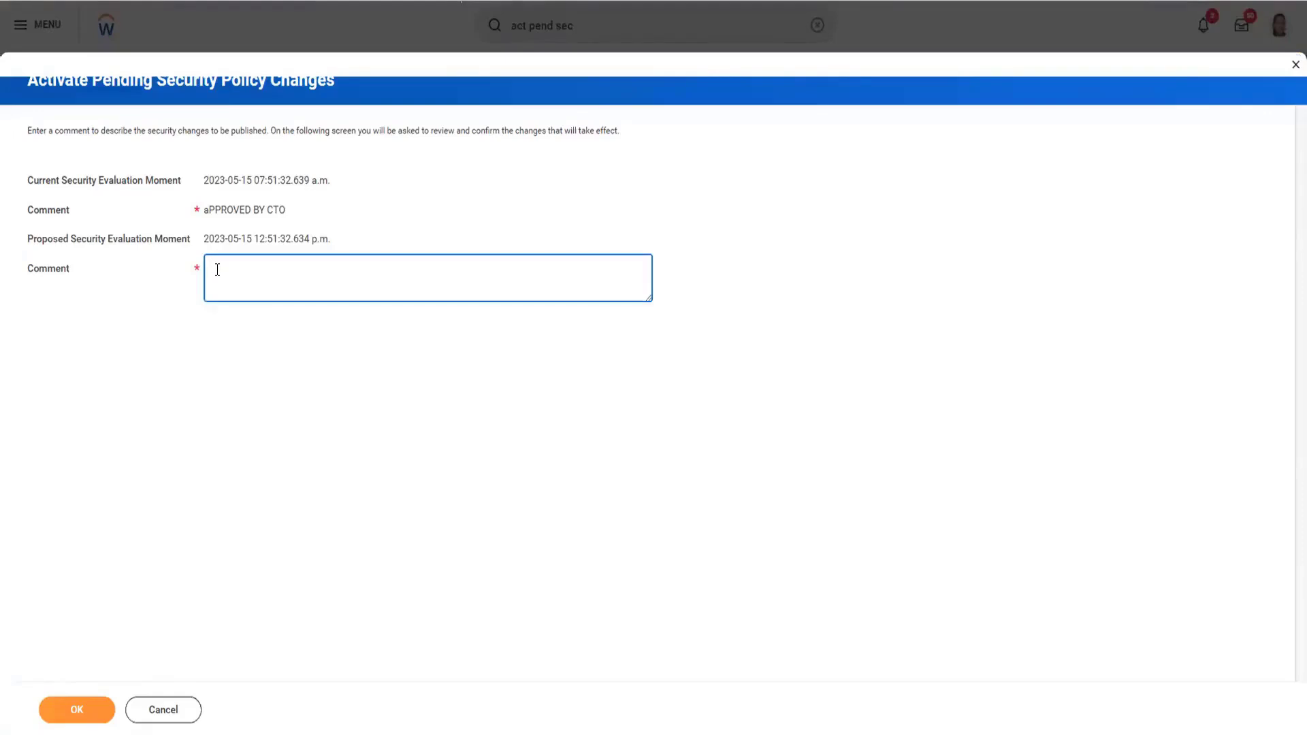
text(vijay sec)
click(71, 708)
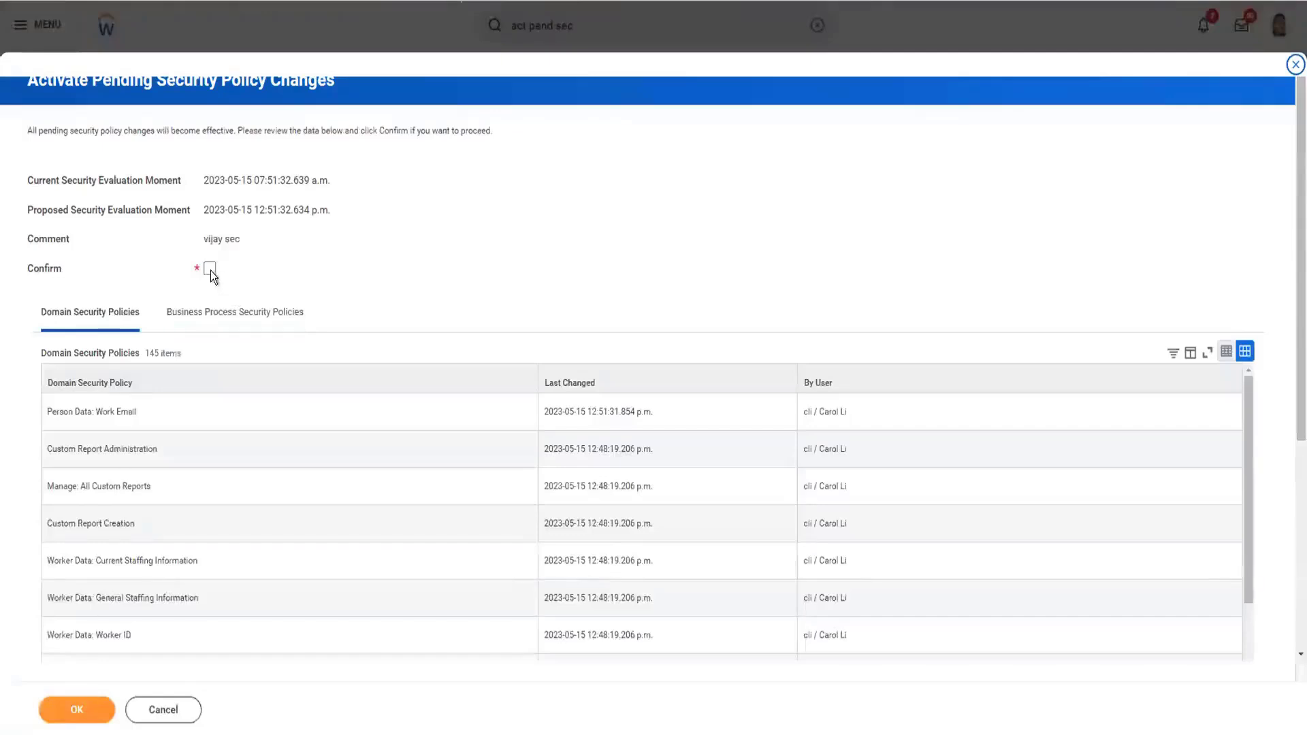
click(210, 271)
- Review the pending Domain Security Policies list with its last-changed times and users through to the last entry
scroll(284, 280, down, 3)
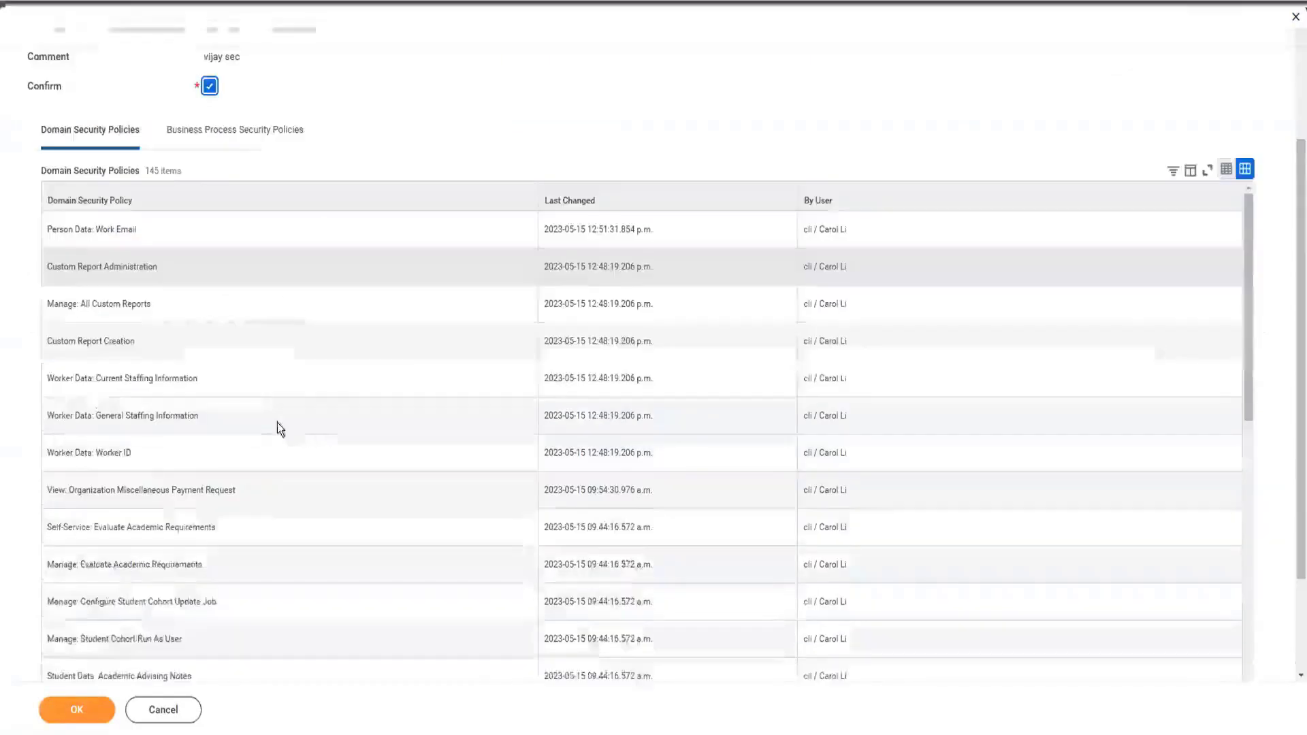
scroll(284, 401, down, 5)
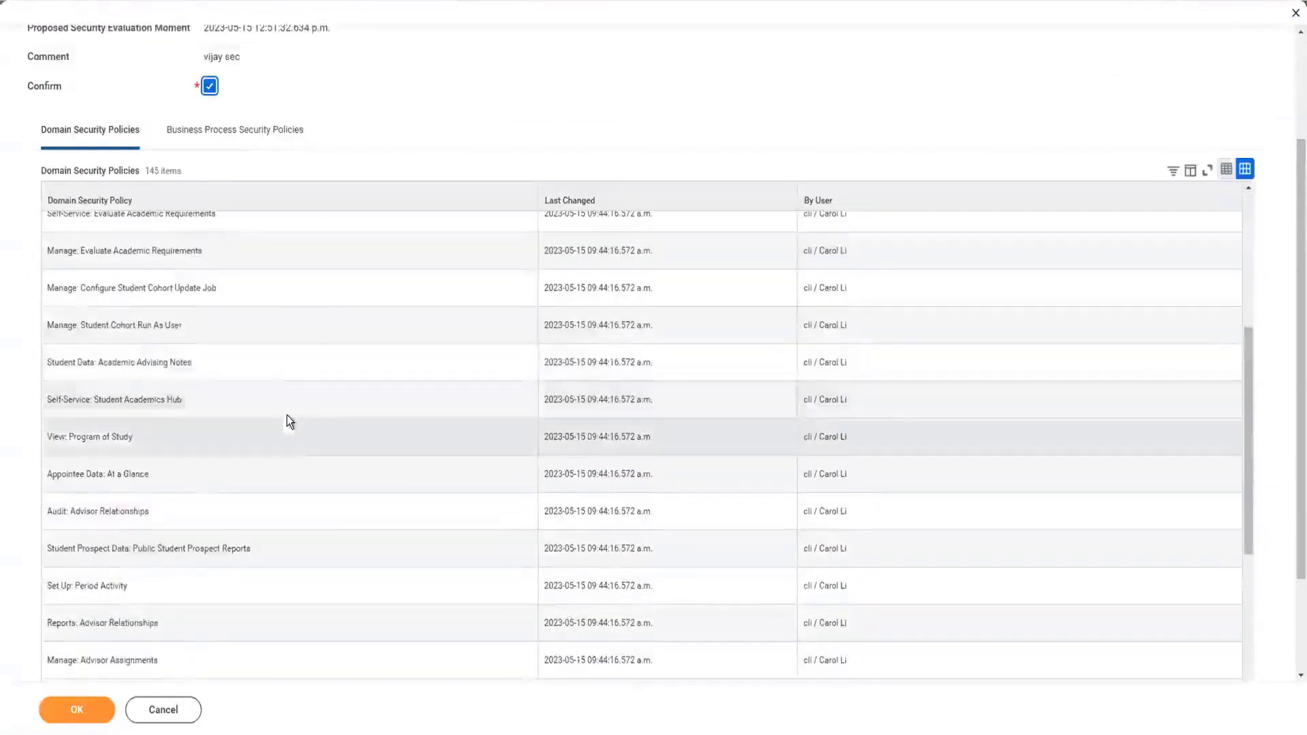
scroll(287, 421, down, 5)
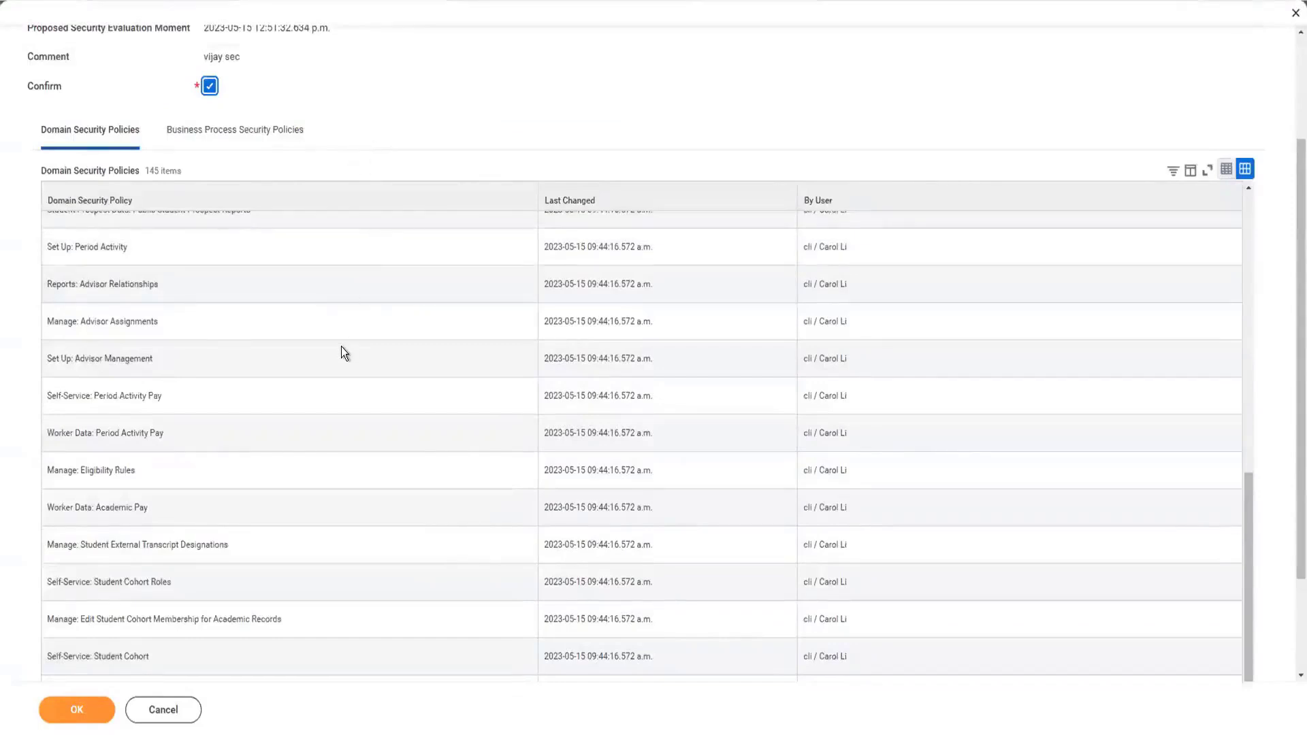
scroll(326, 401, down, 10)
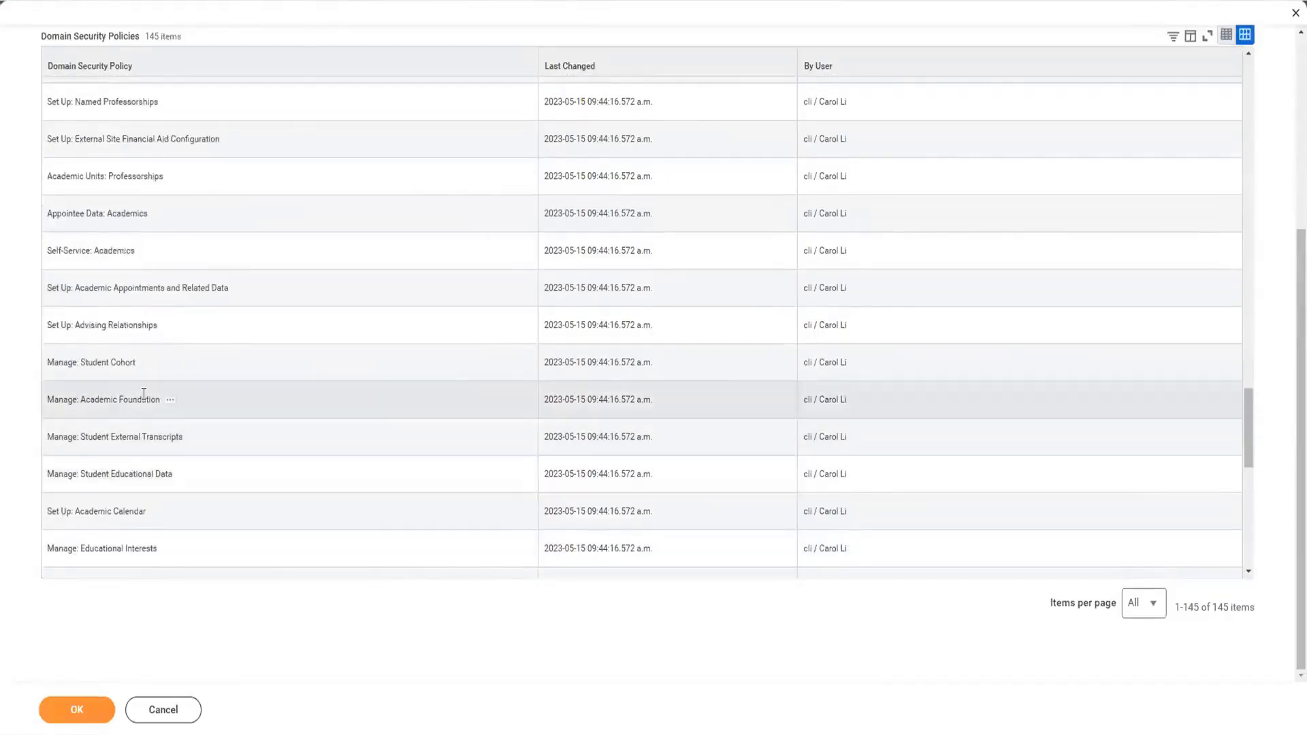
scroll(166, 418, down, 2)
scroll(201, 406, down, 5)
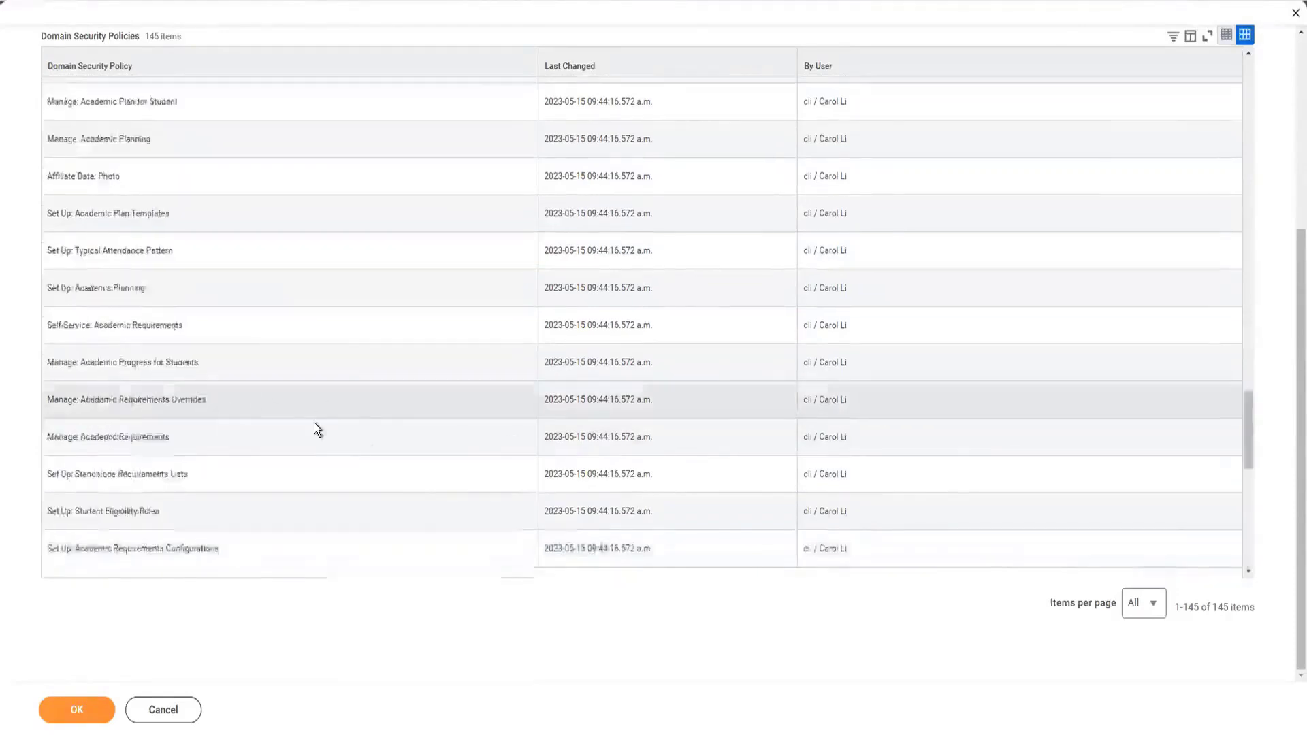
scroll(313, 423, down, 5)
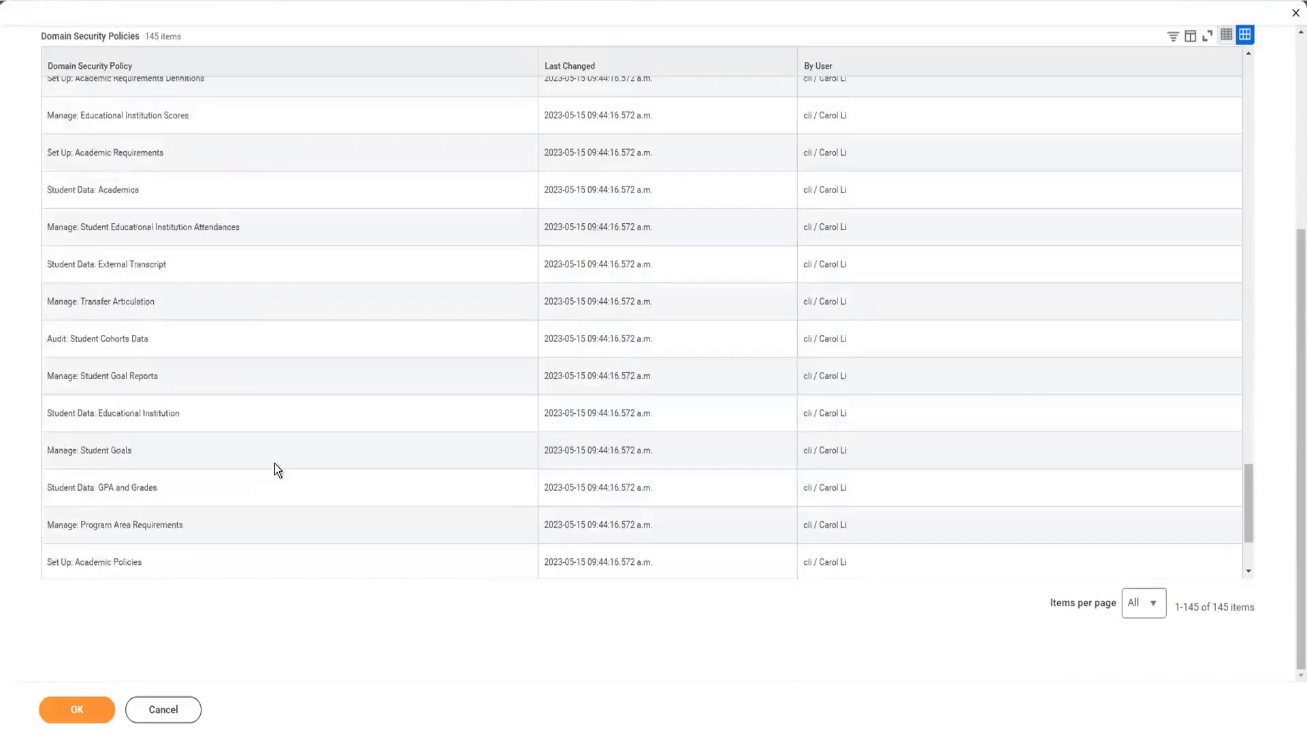
scroll(271, 461, down, 5)
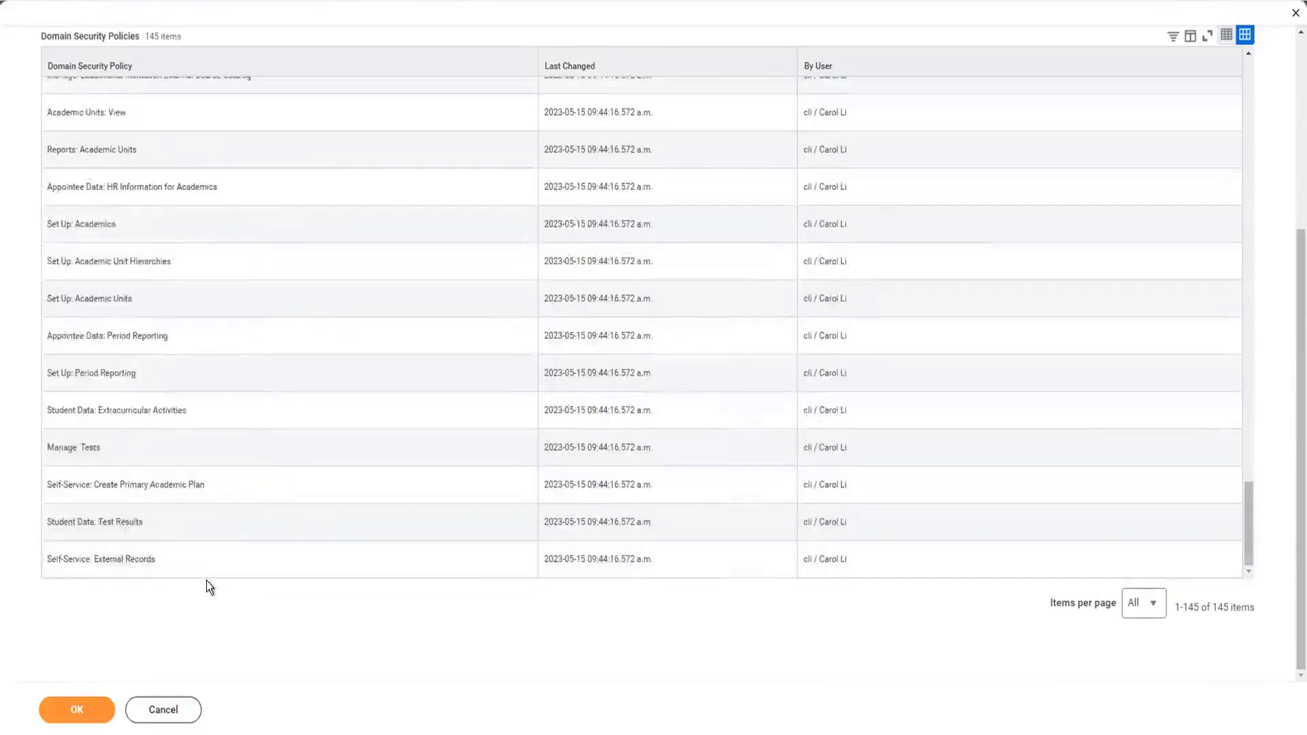
scroll(206, 581, up, 4)
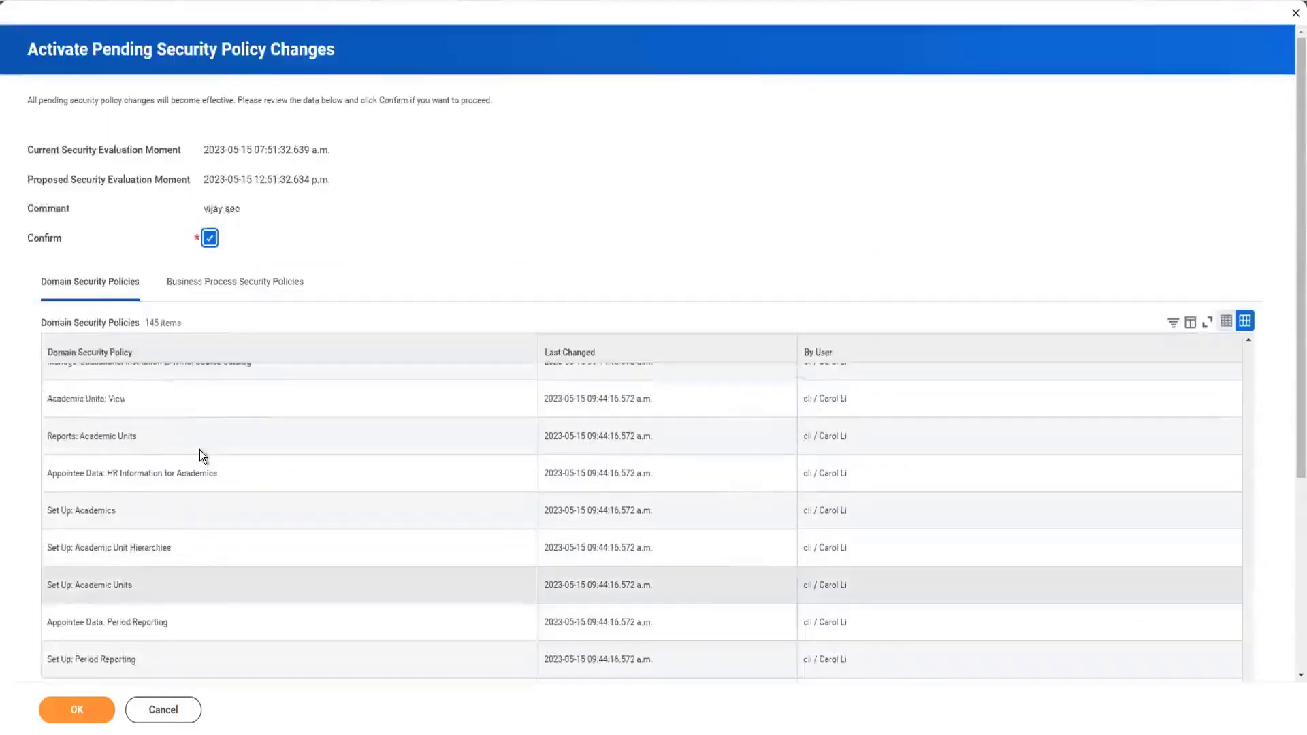
- Review the pending Business Process Security Policies and activate all pending security policy changes
click(219, 286)
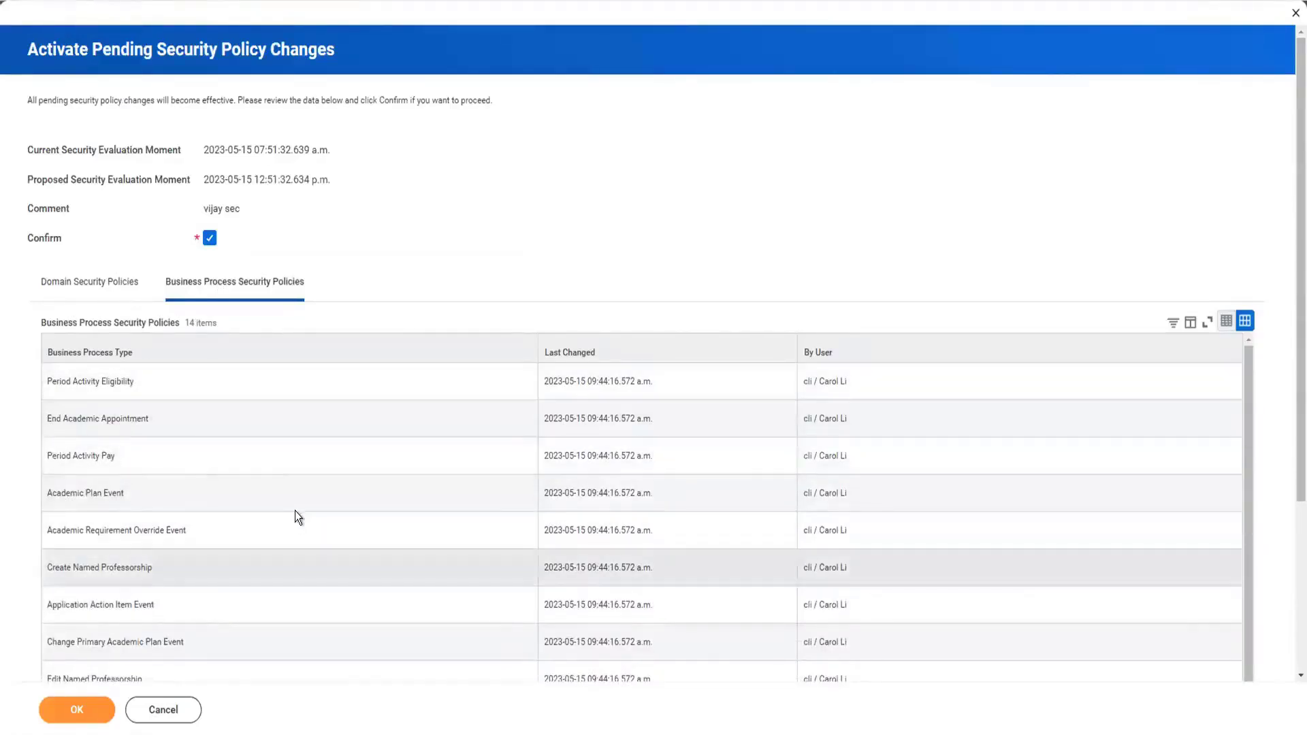
scroll(316, 483, down, 1)
scroll(381, 242, down, 3)
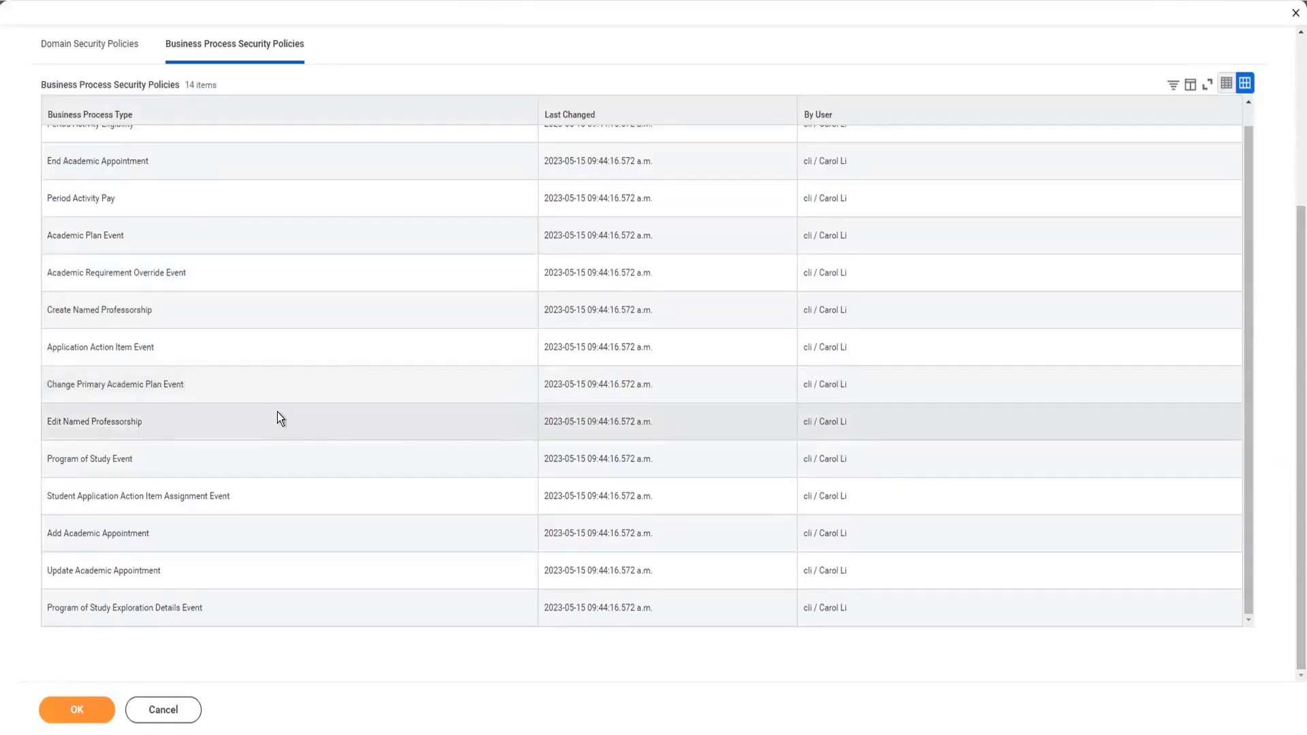
scroll(275, 412, up, 5)
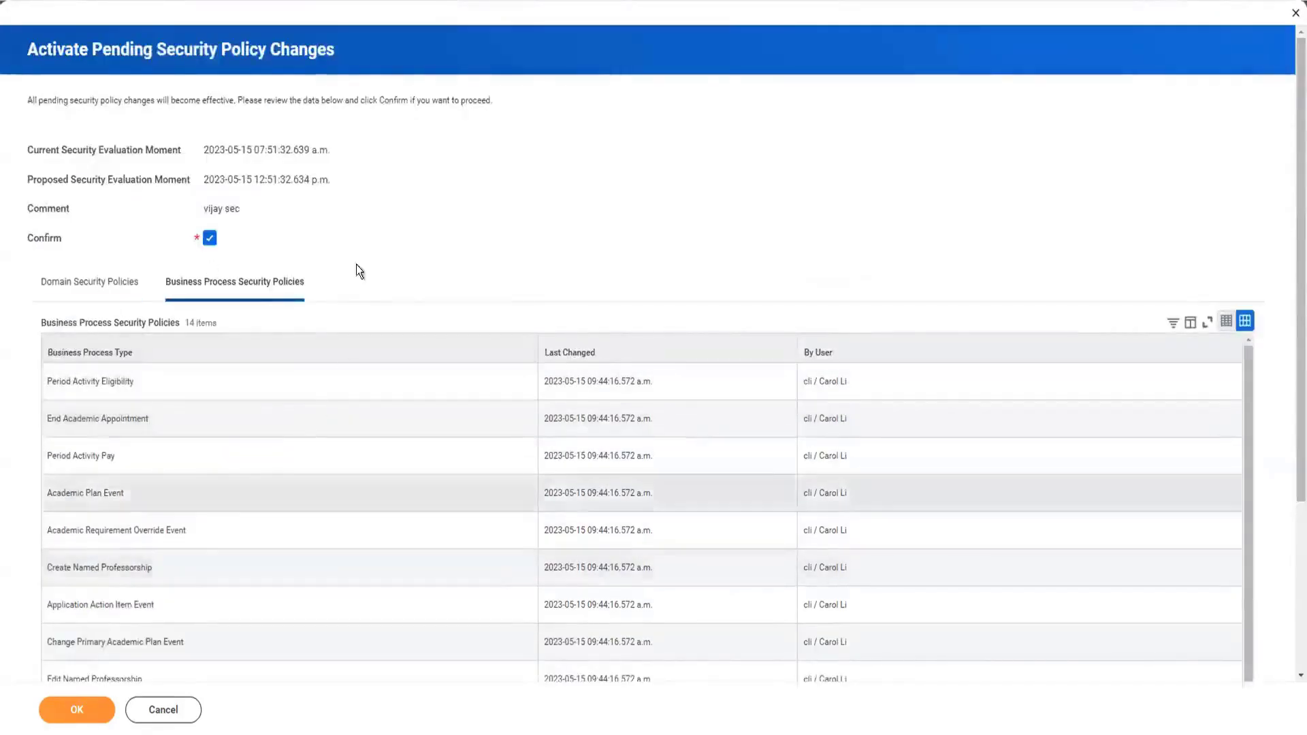
scroll(354, 254, down, 3)
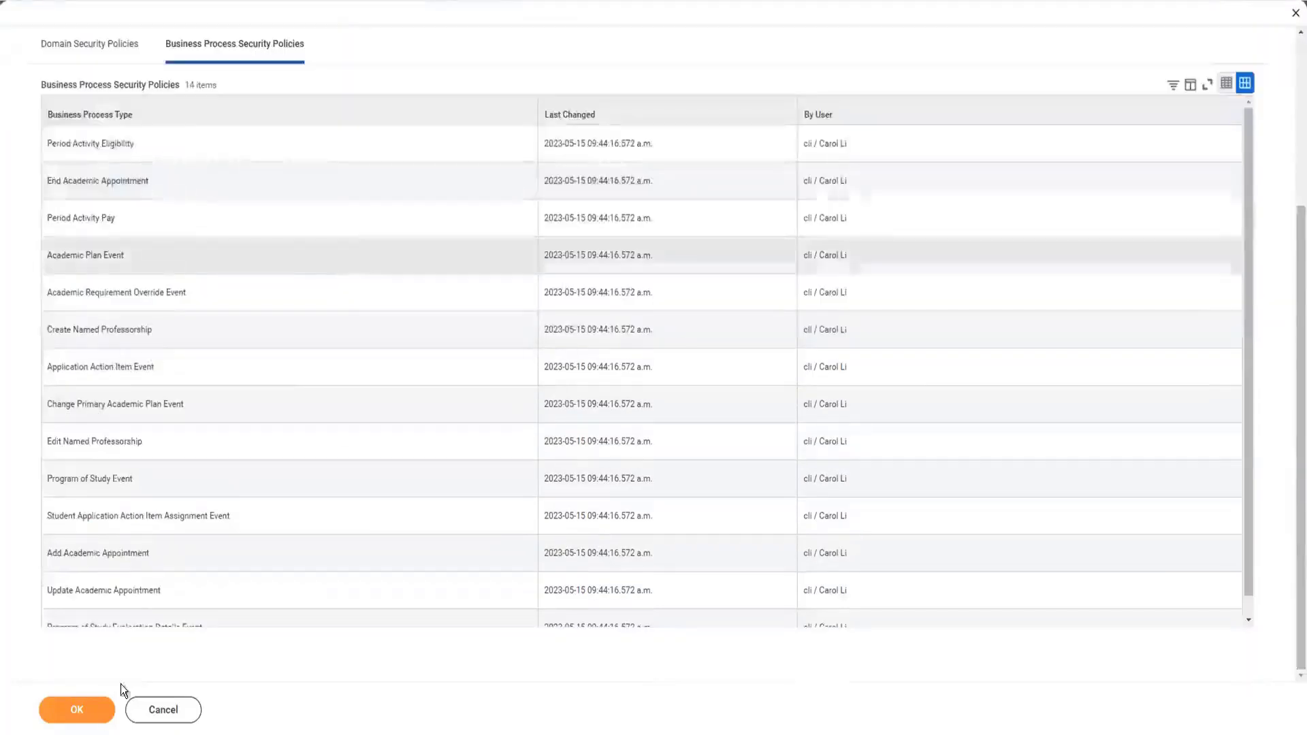
click(76, 712)
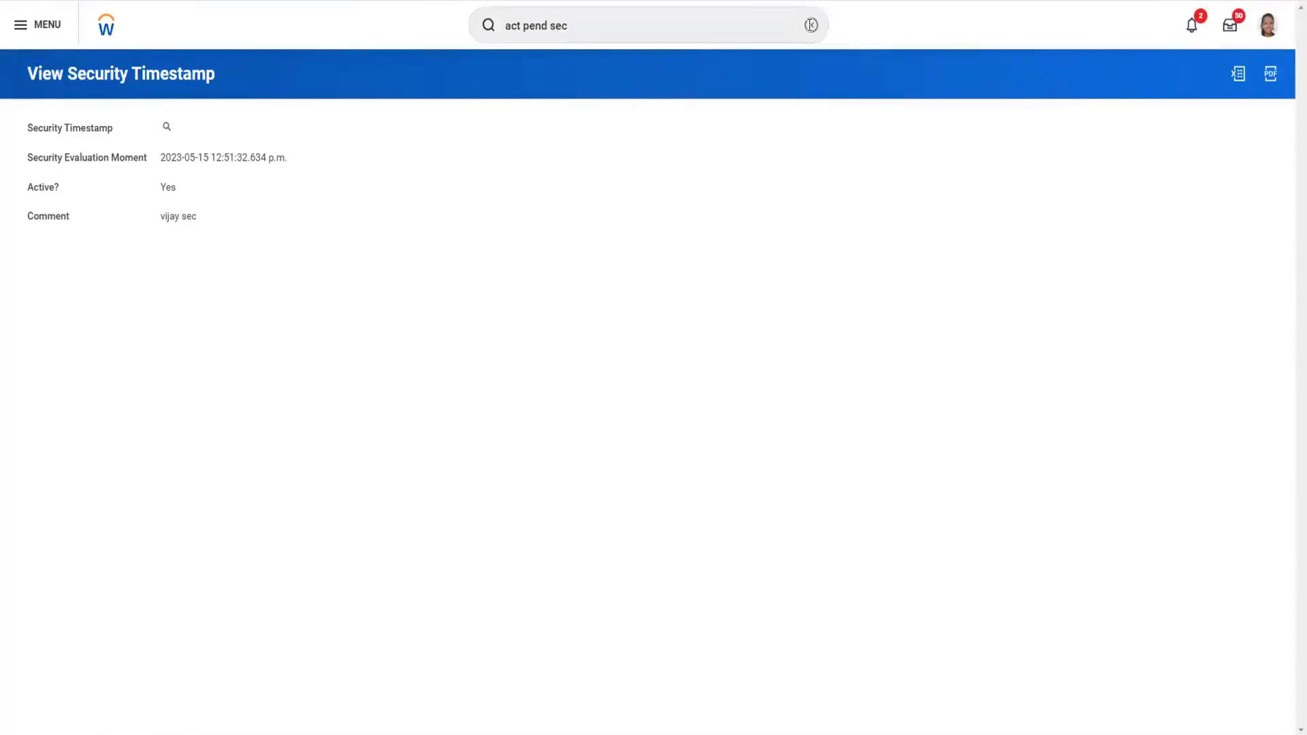
- Search for "edit bus proc se" and open the Edit Business Process Security Policy task
click(811, 25)
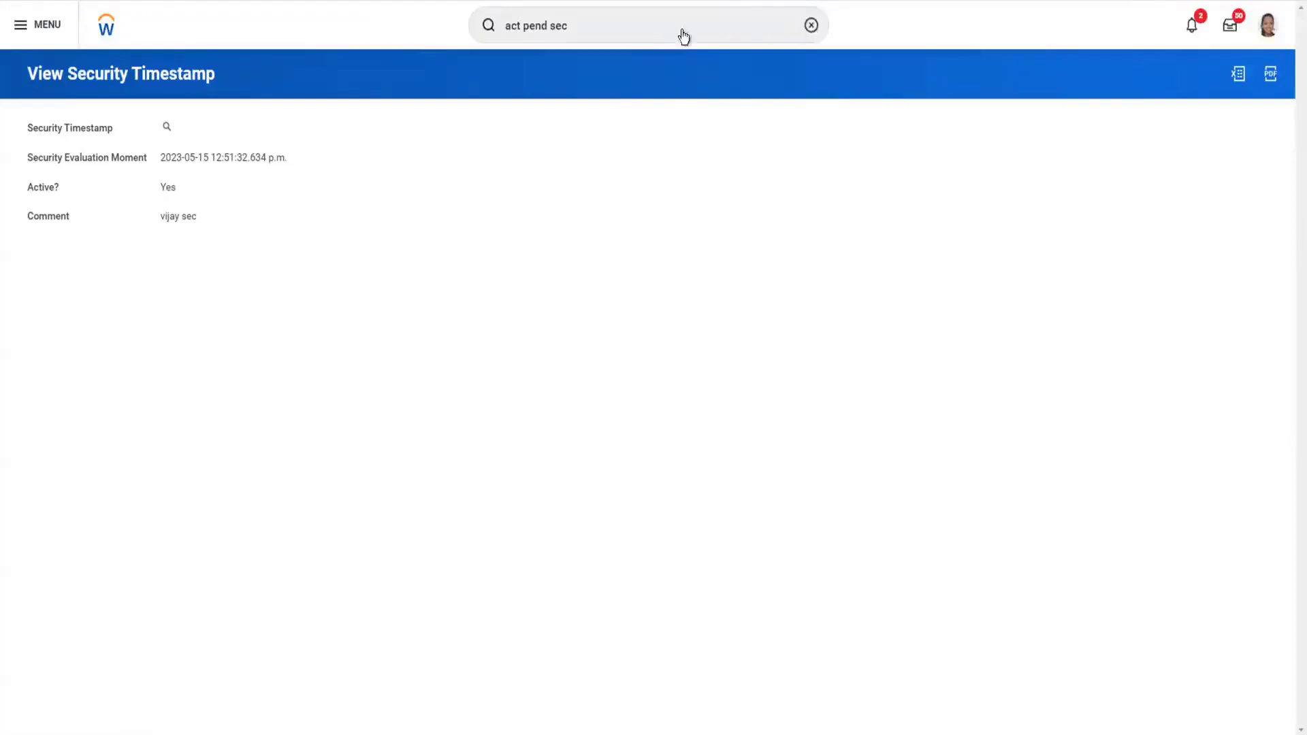
click(614, 25)
text(b)
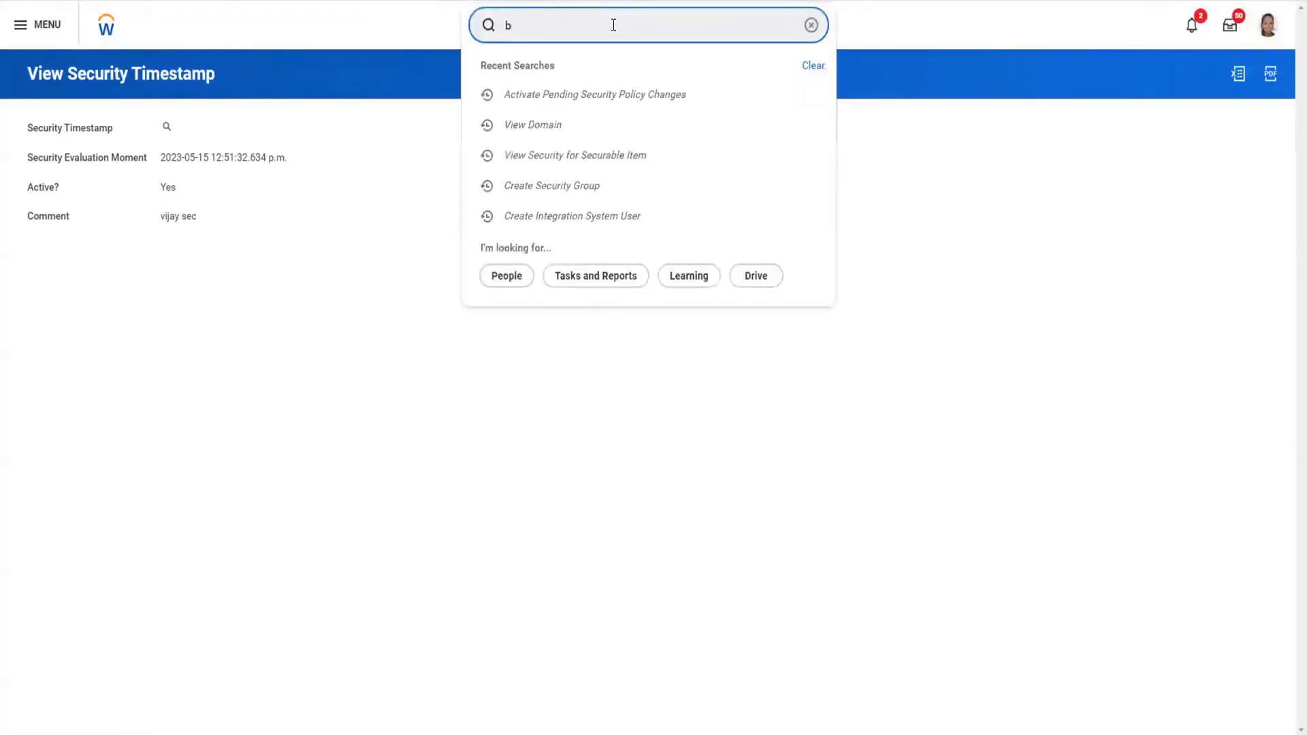
key(BackSpace)
text(edit bus proc se)
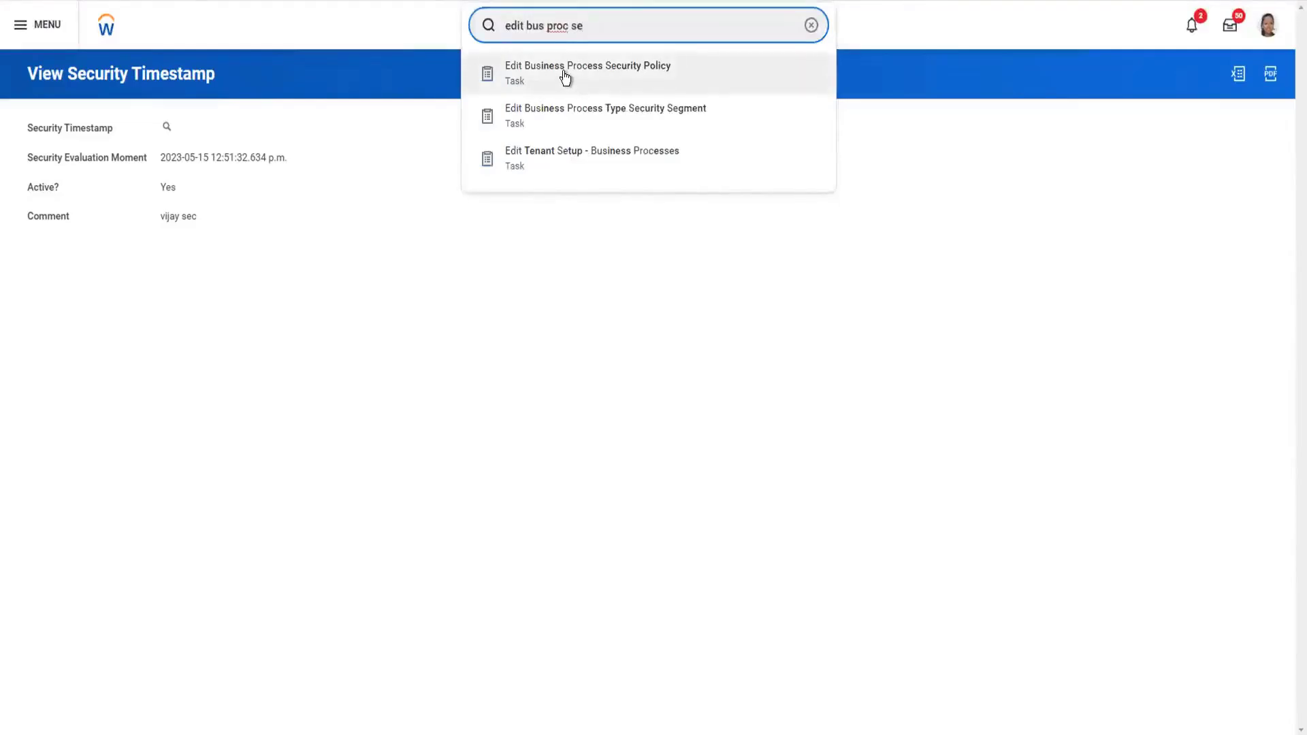
click(564, 75)
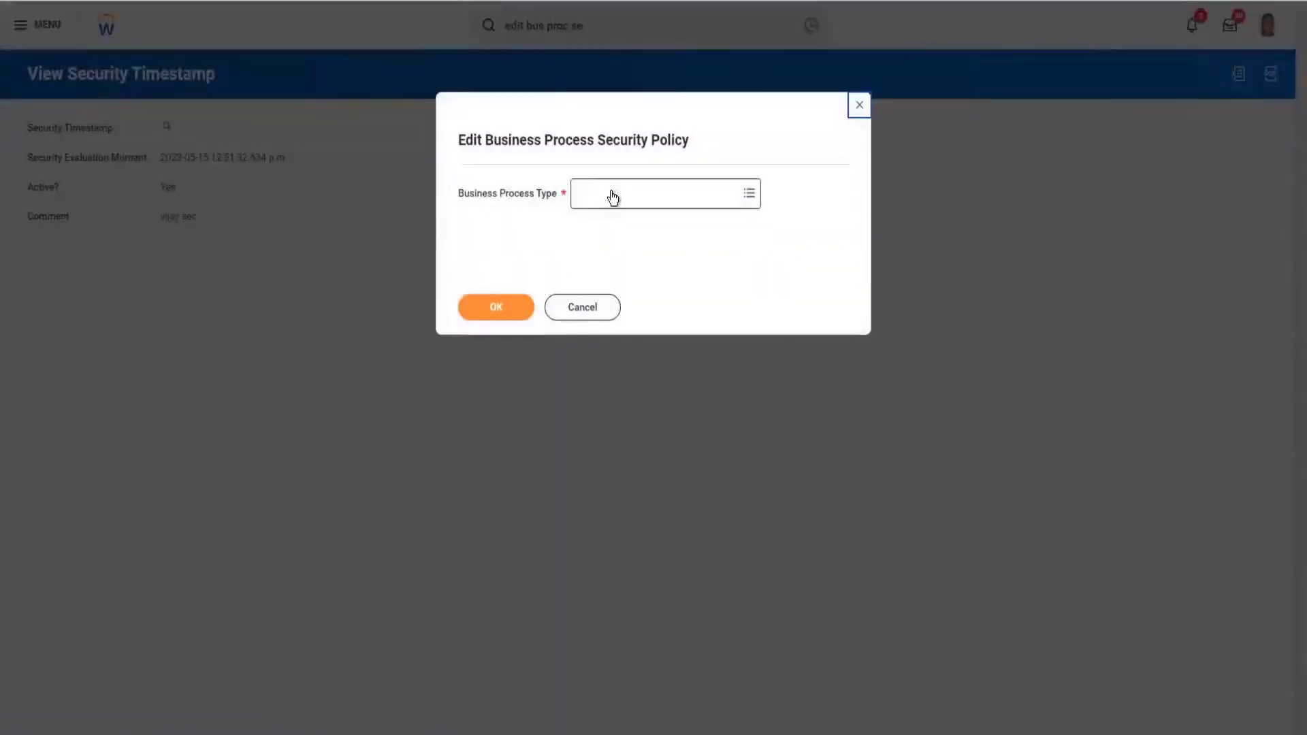
- Choose Hire as the business process type and open its security policy for editing
click(613, 197)
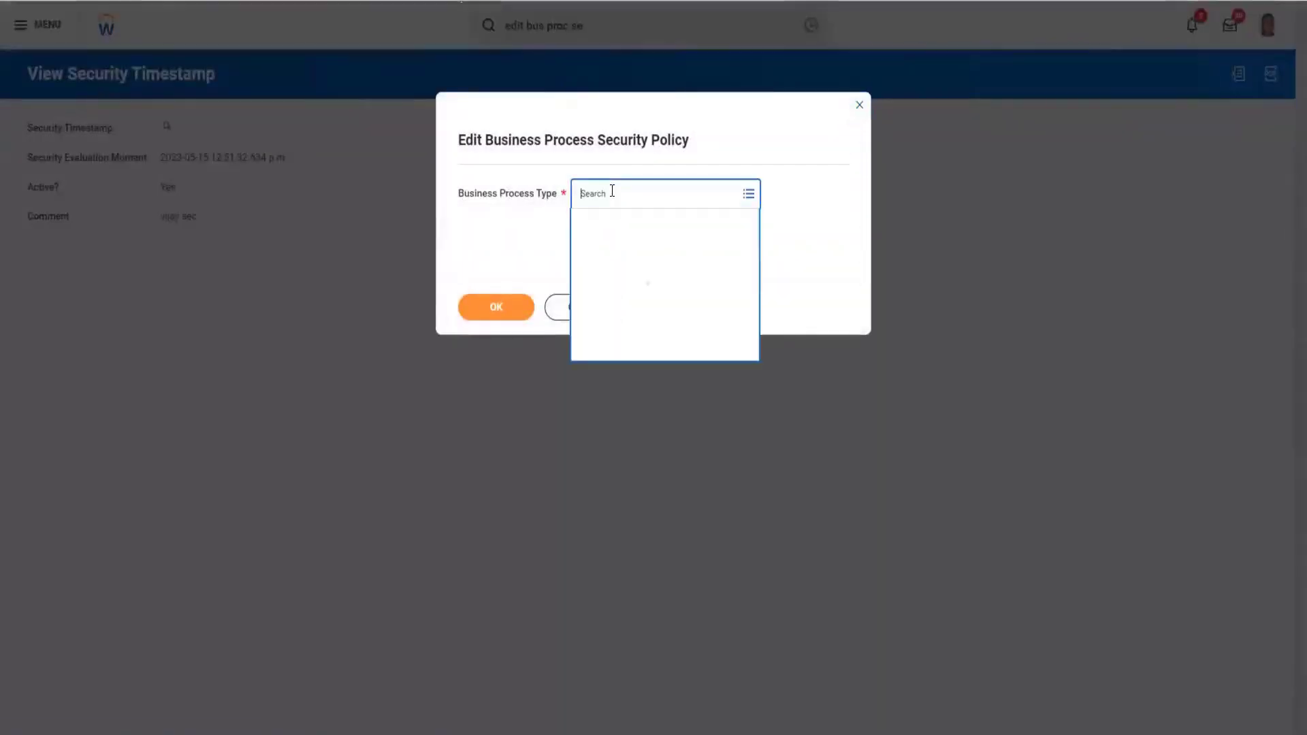
text(hire)
key(Return)
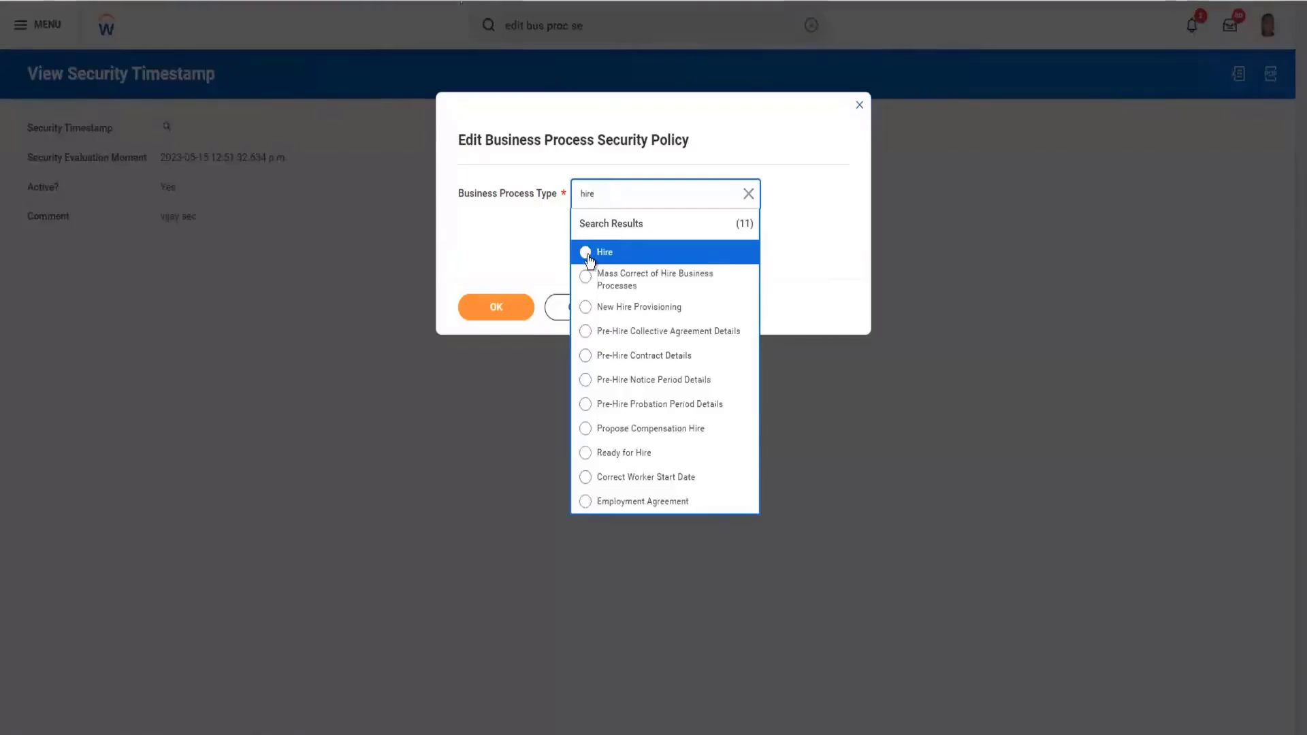
click(588, 254)
click(495, 308)
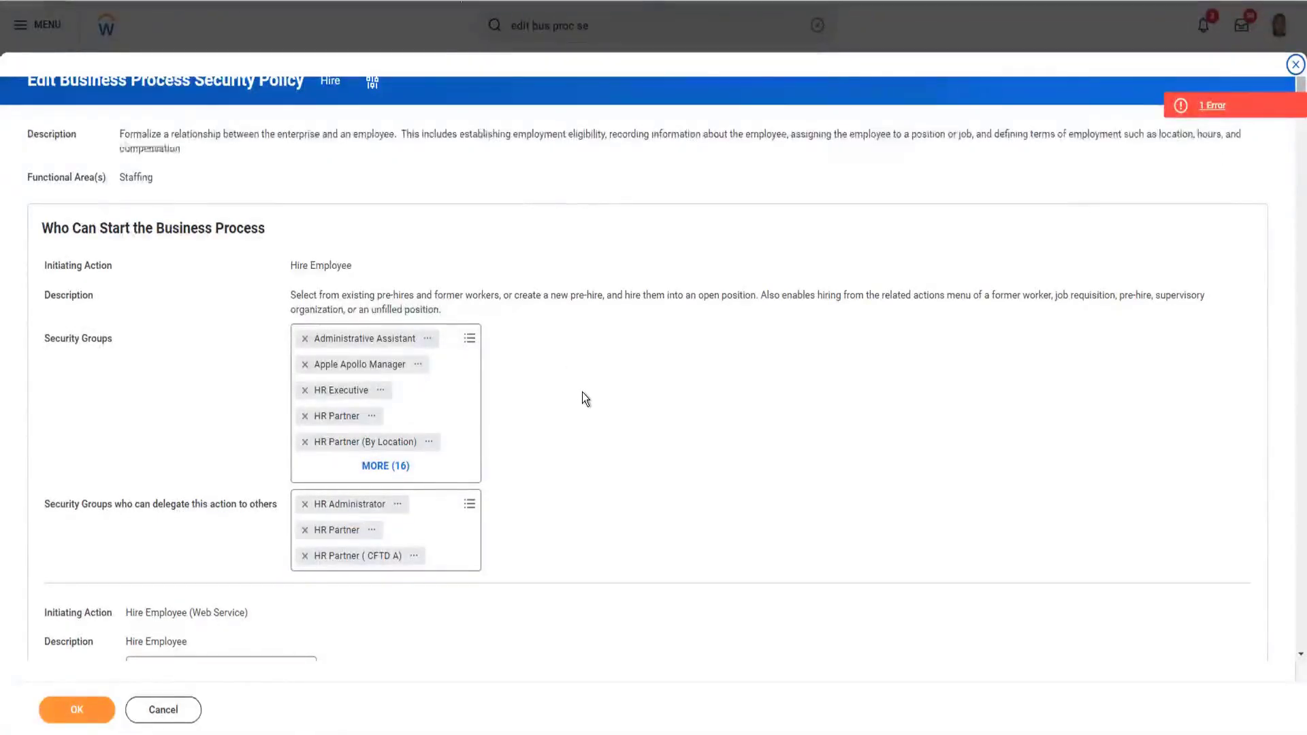
- Review the initiating actions in the Hire policy's Who Can Start the Business Process section, with their security groups and delegation groups
scroll(581, 378, down, 3)
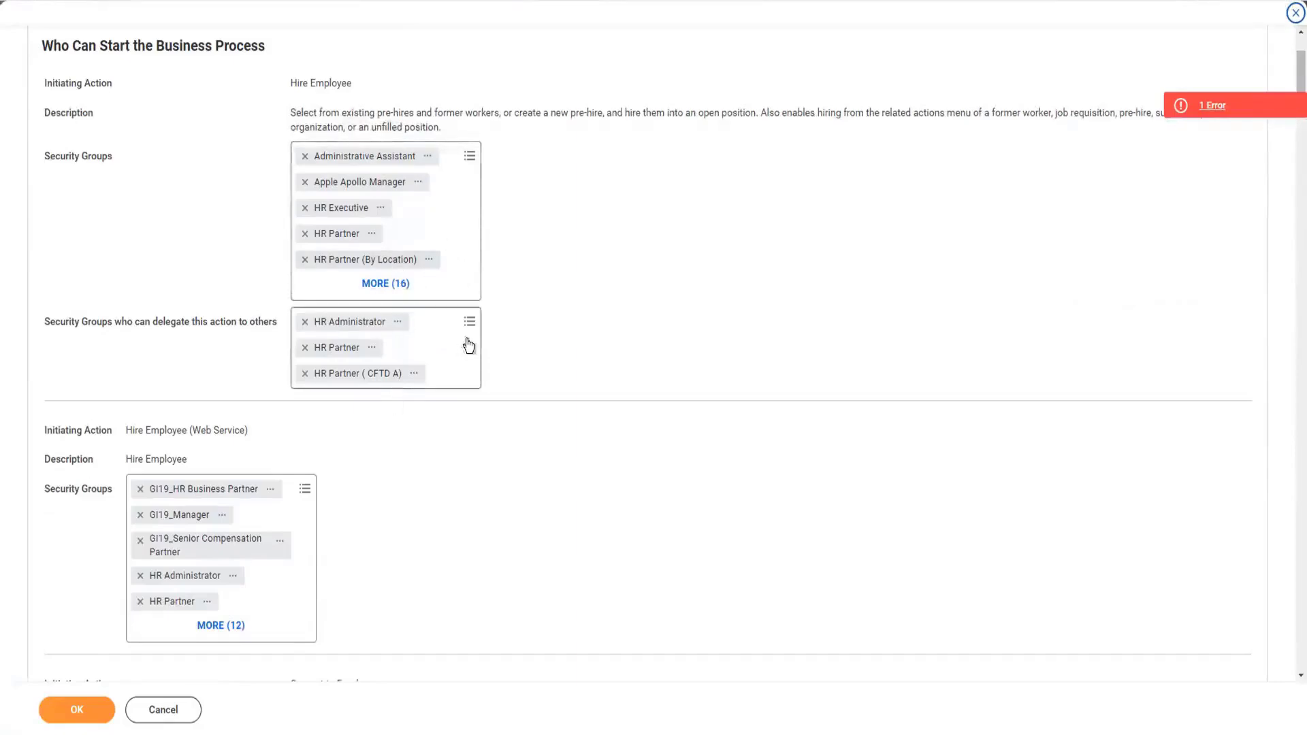
scroll(468, 345, down, 2)
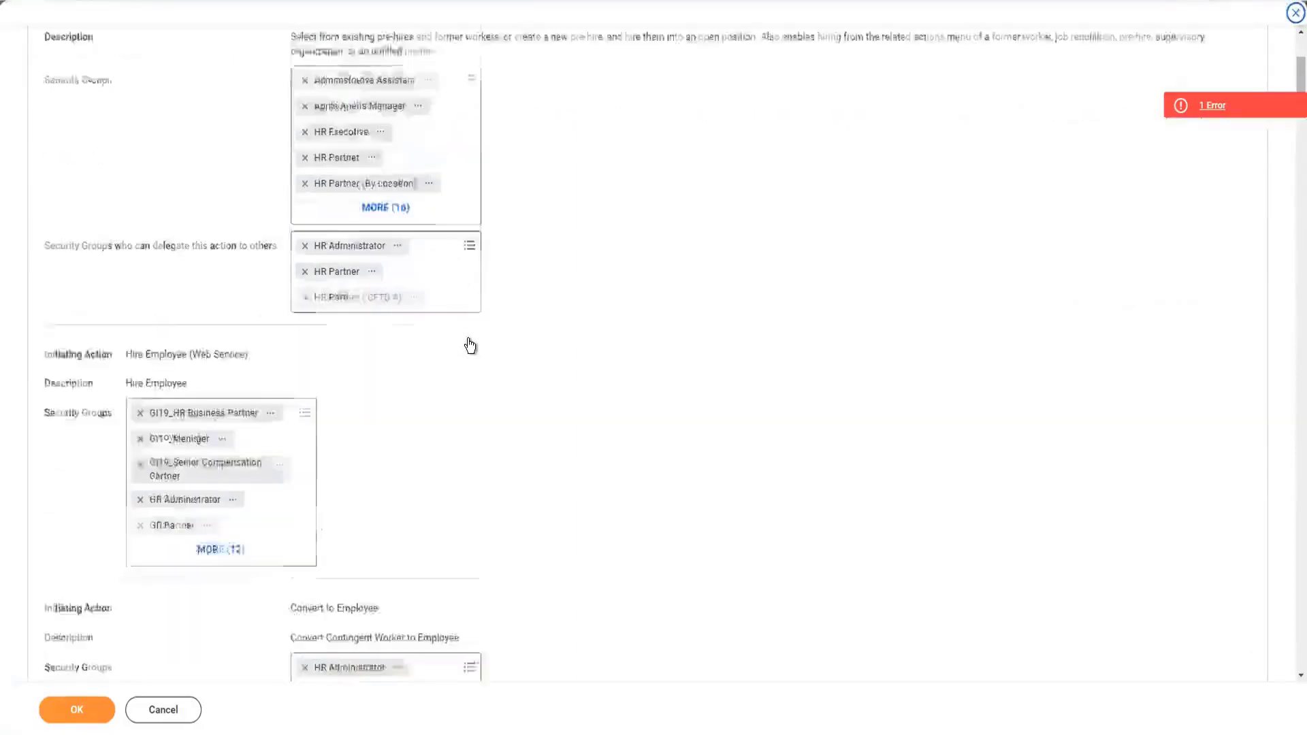
scroll(470, 346, down, 2)
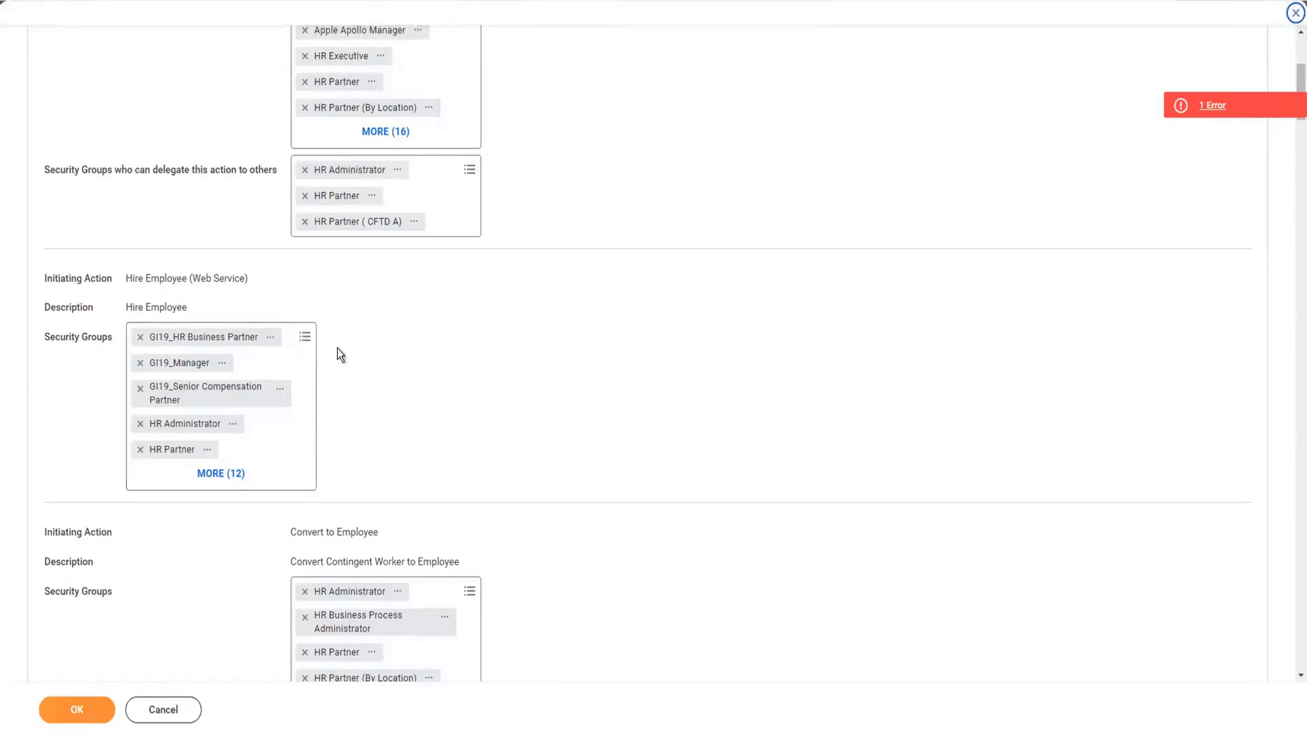
scroll(337, 349, down, 3)
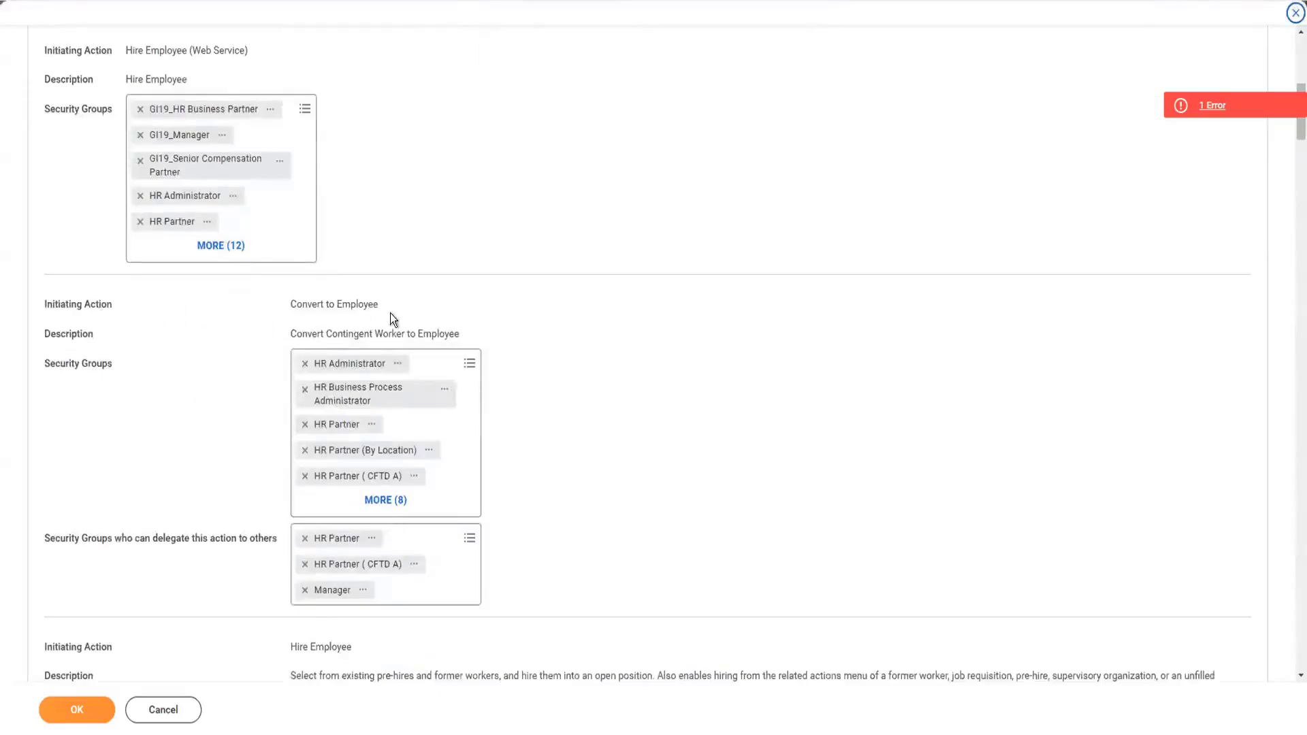
scroll(390, 314, down, 2)
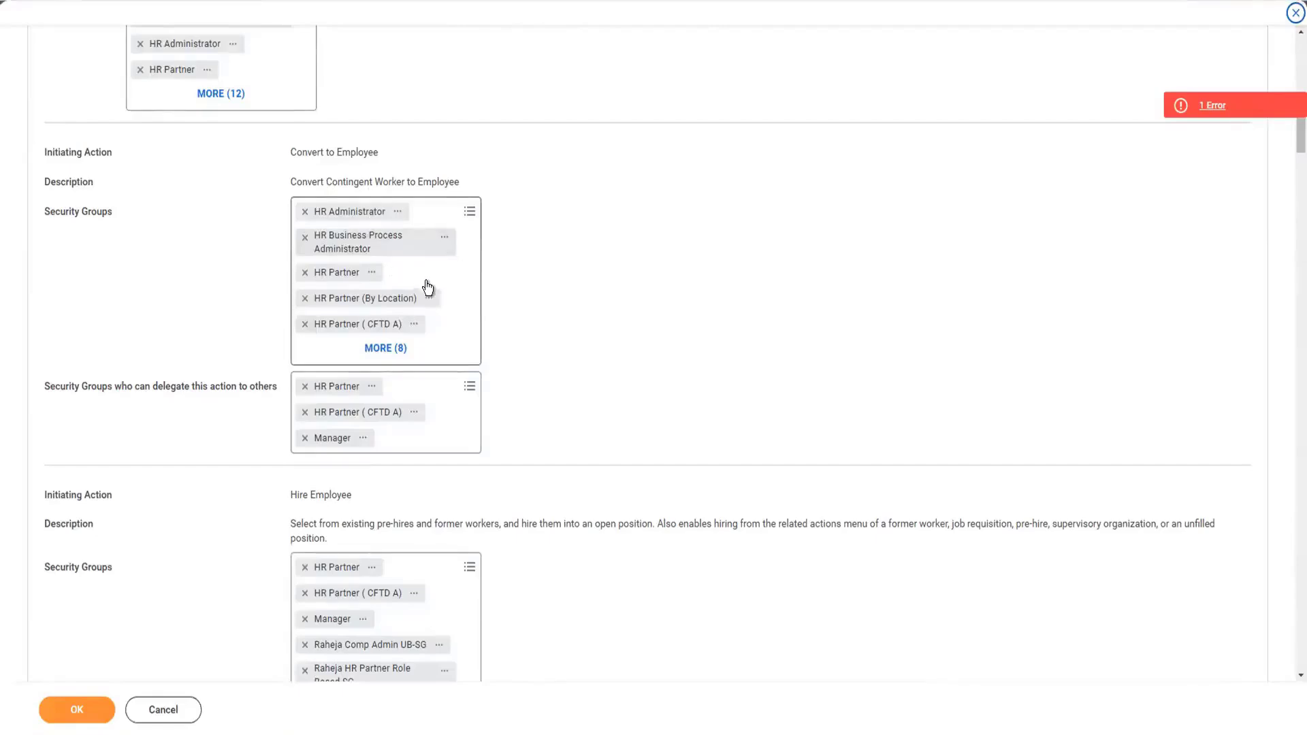
scroll(427, 287, down, 1)
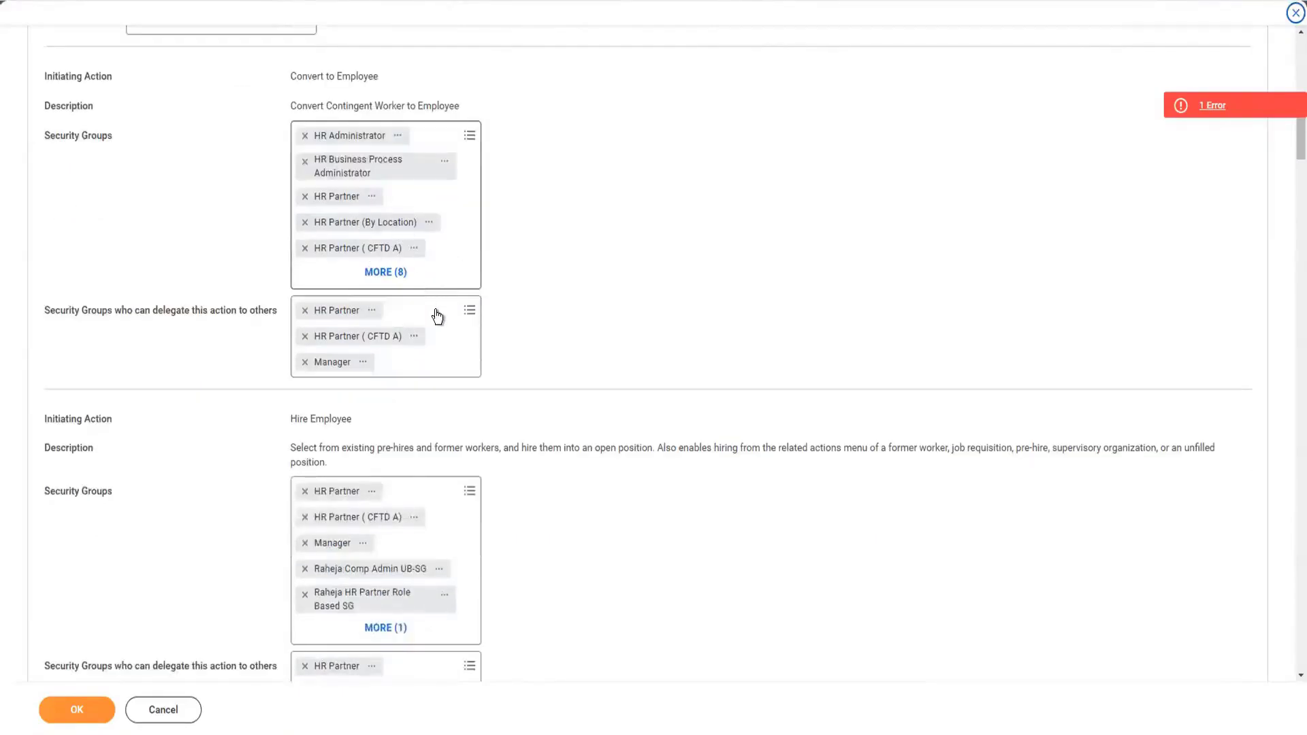
scroll(438, 318, down, 1)
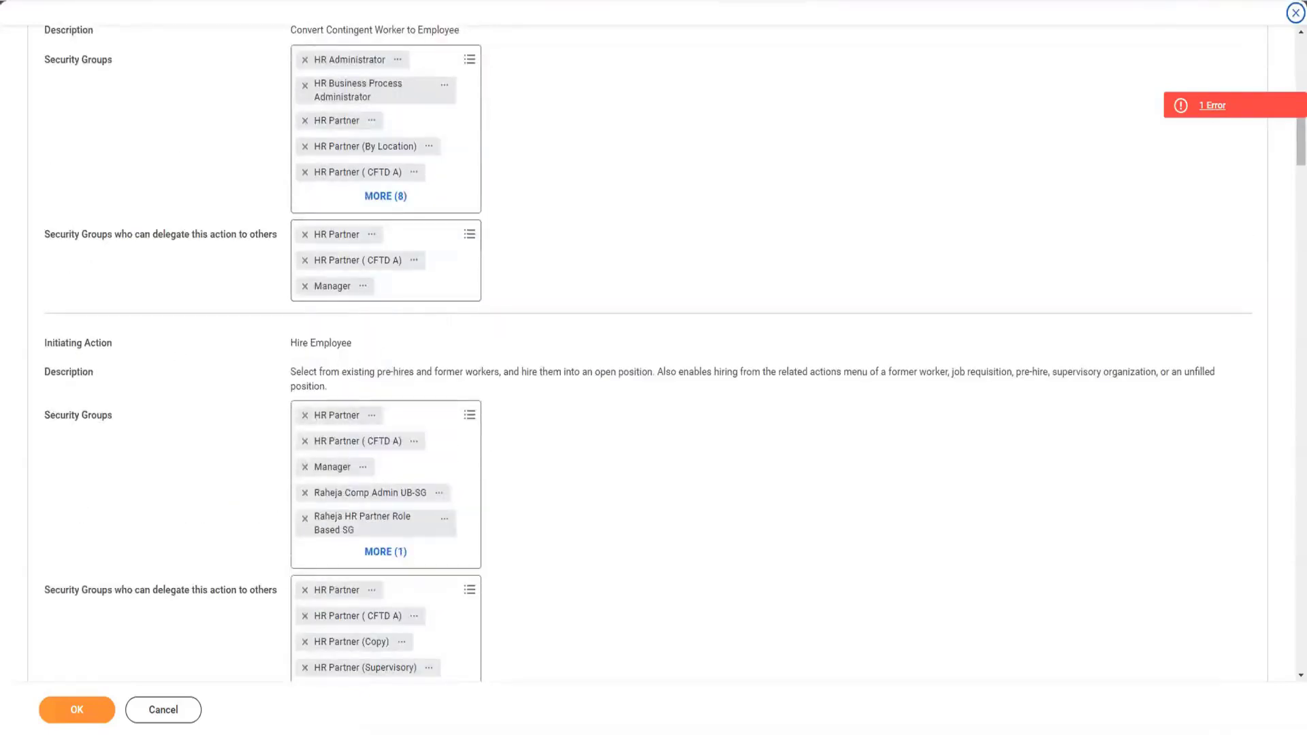
scroll(389, 355, down, 2)
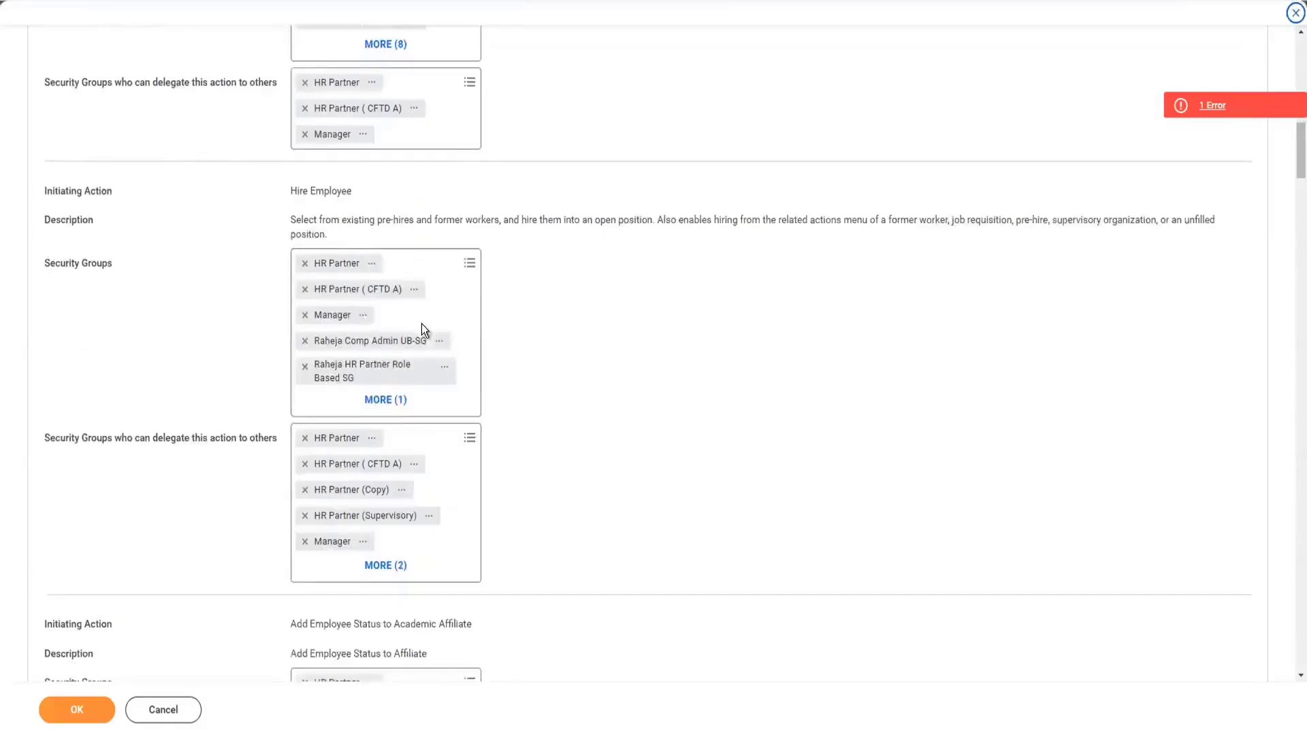
scroll(416, 348, down, 2)
scroll(400, 379, down, 2)
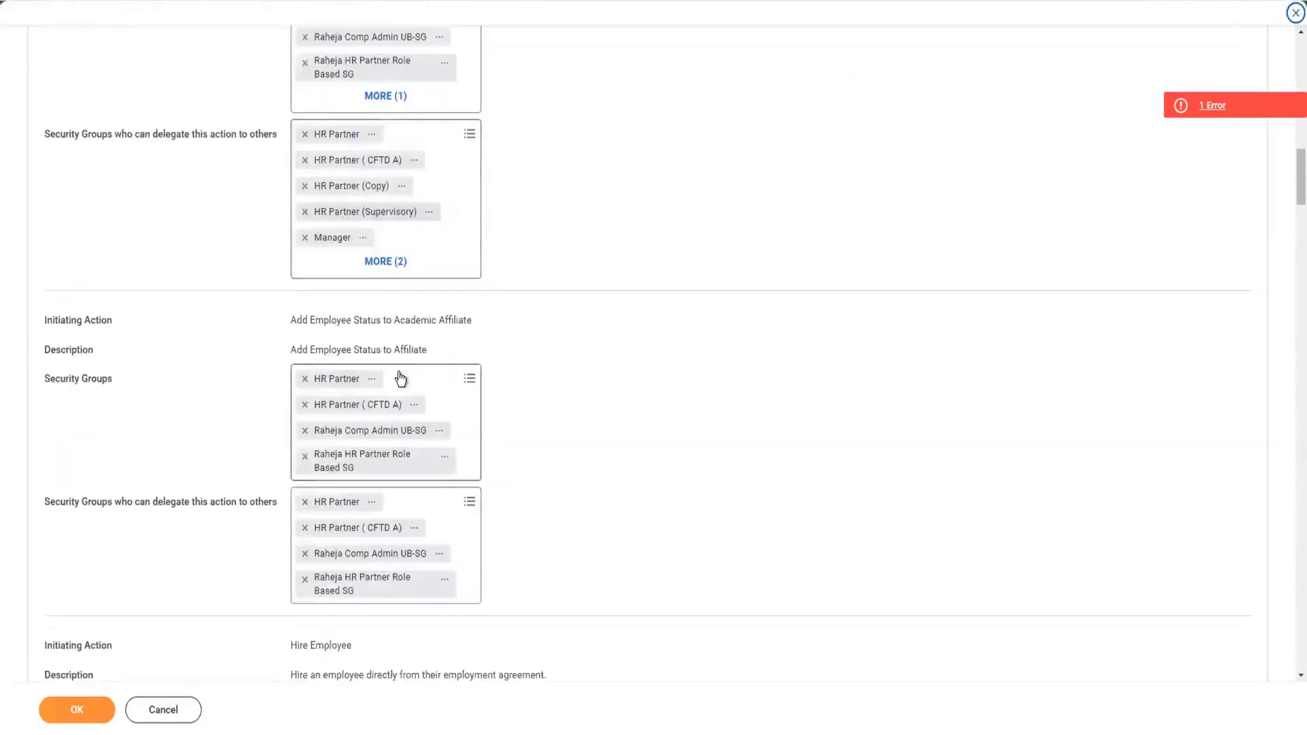